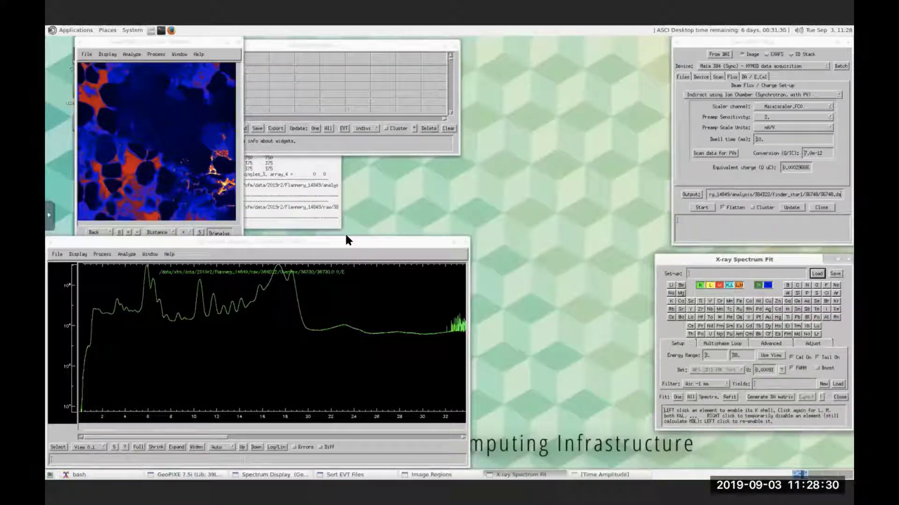
# Show the advanced SXRF settings of the X-ray Spectrum Fit window.
pyautogui.click(341, 239)
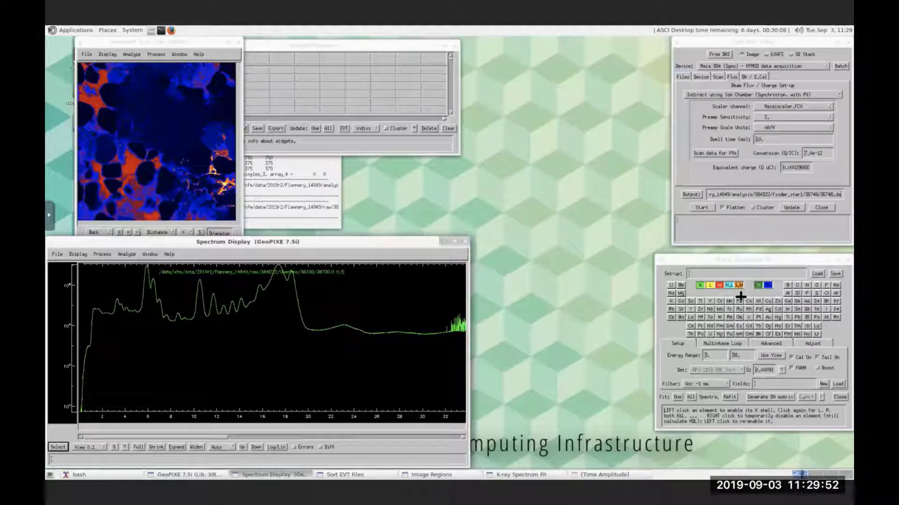
pyautogui.click(748, 256)
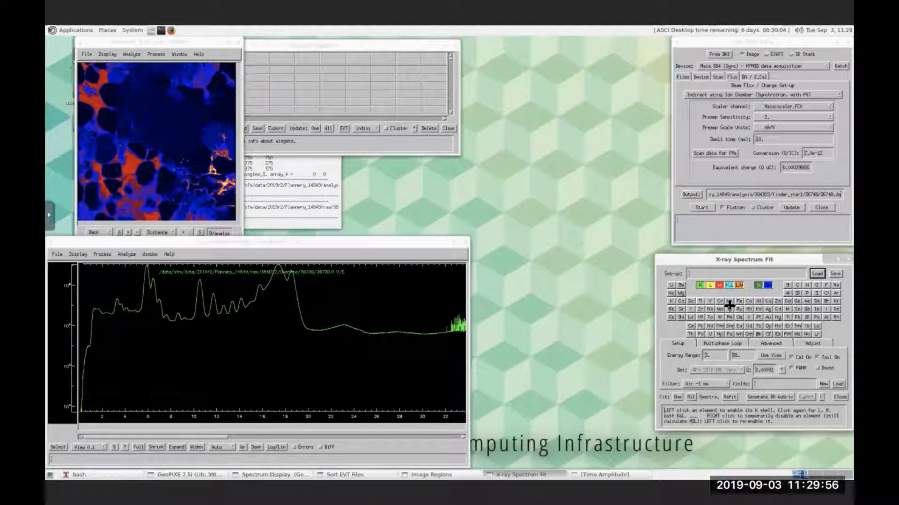
pyautogui.click(768, 344)
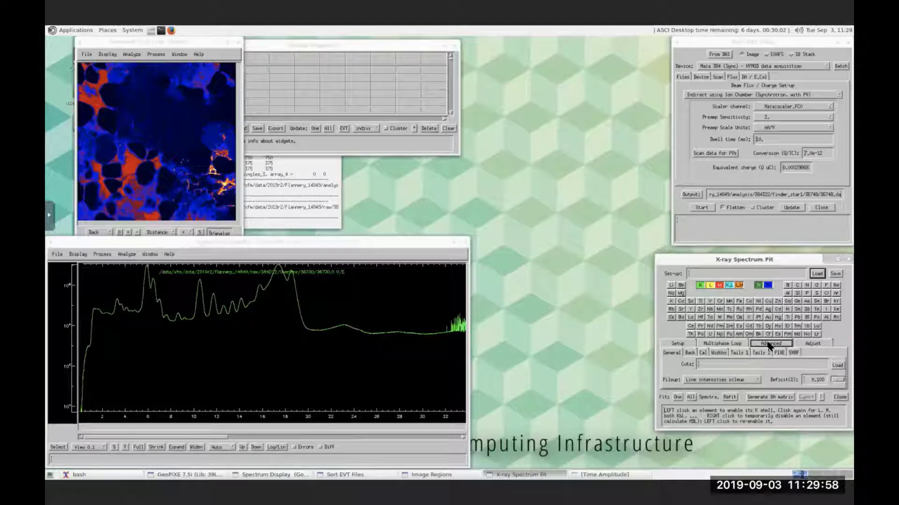
pyautogui.click(792, 352)
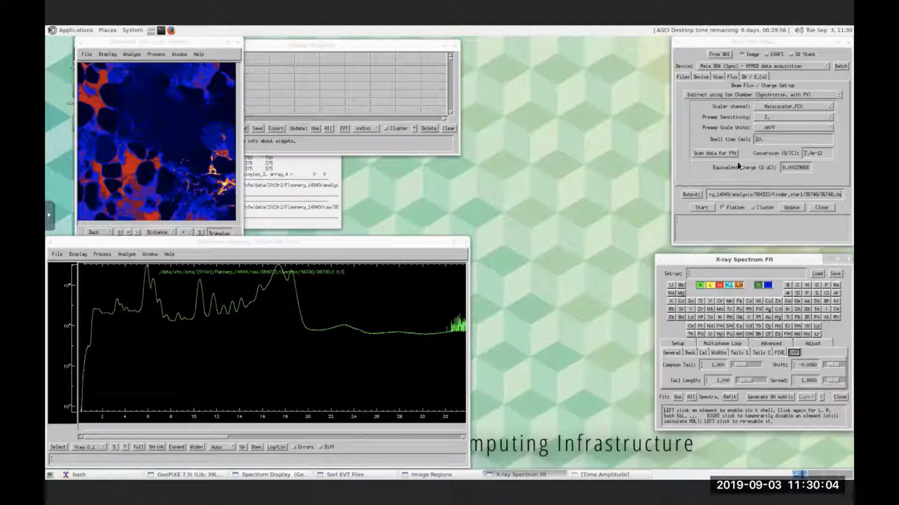
# Review the device parameters and the data files and corrections in the Sort EVT Files window.
pyautogui.click(754, 42)
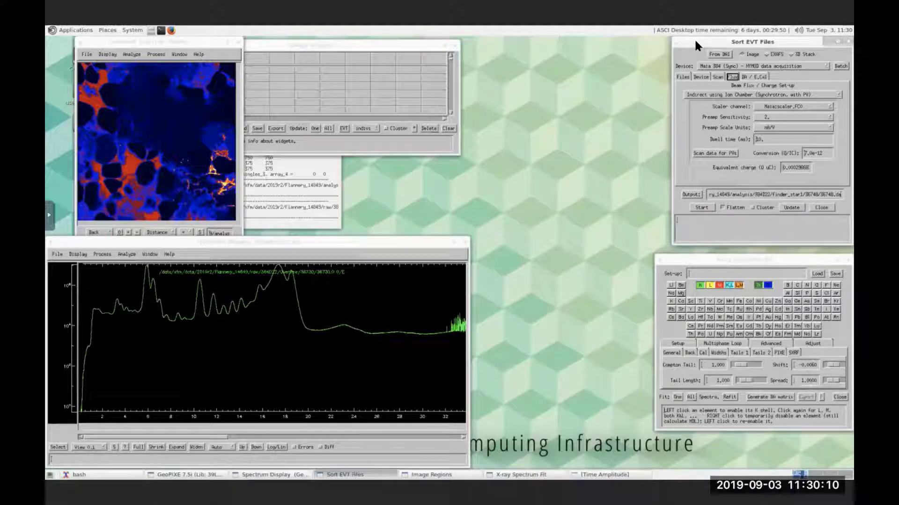
pyautogui.click(750, 259)
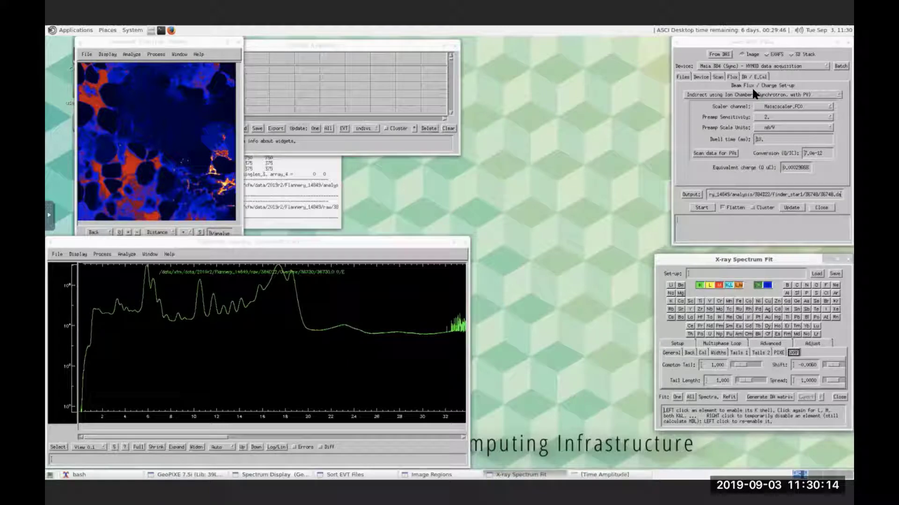
pyautogui.click(757, 42)
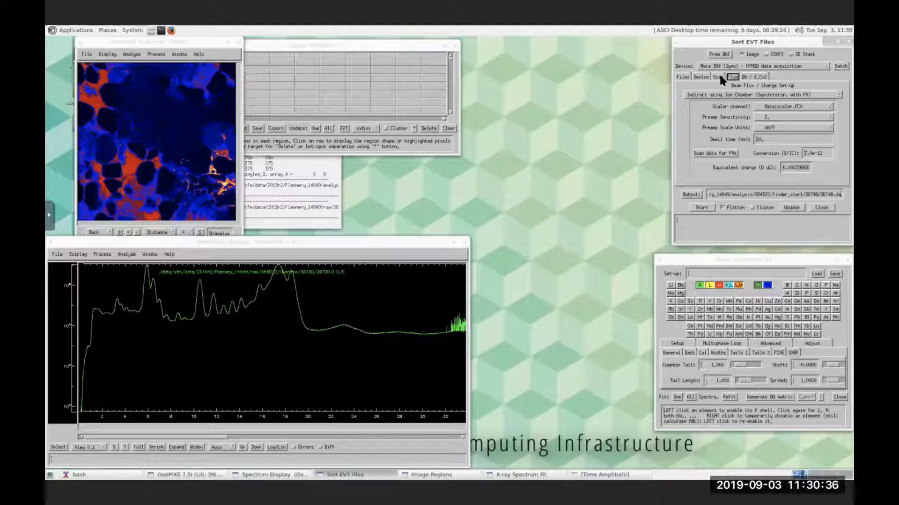
pyautogui.click(699, 77)
pyautogui.click(684, 76)
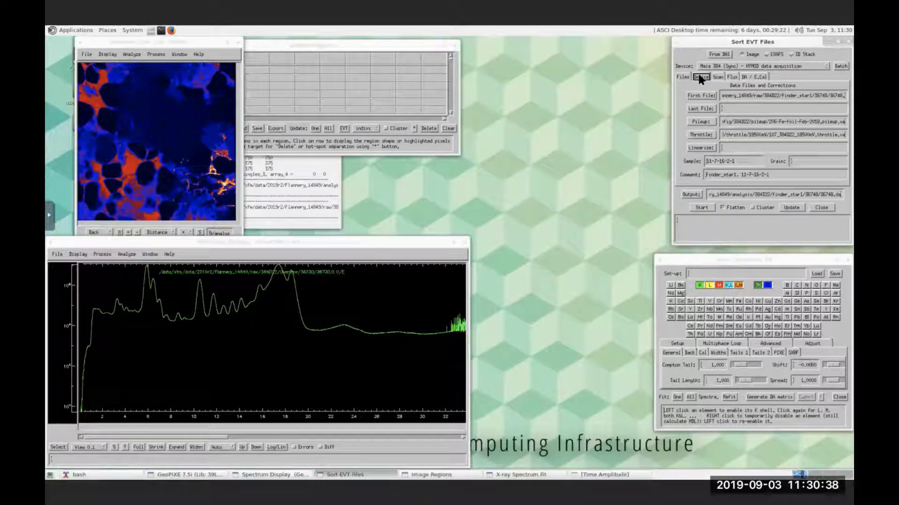
pyautogui.click(701, 77)
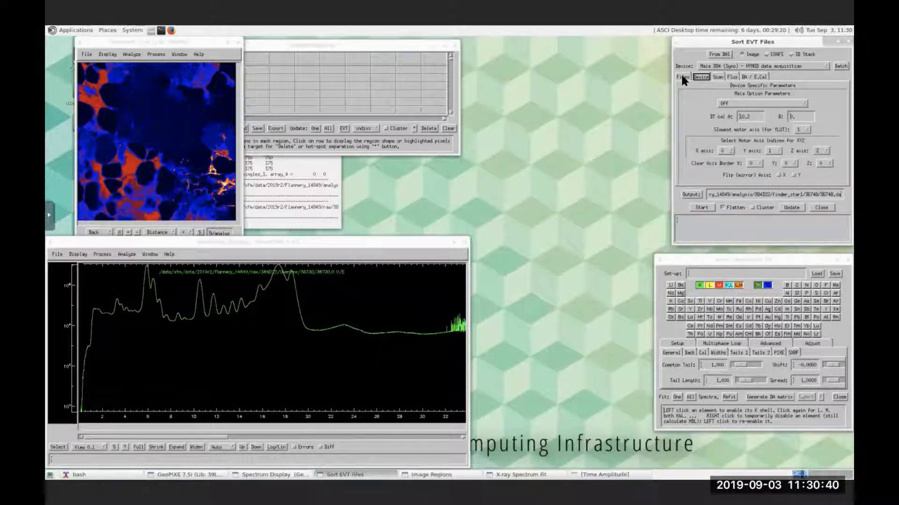
pyautogui.click(682, 77)
pyautogui.click(173, 38)
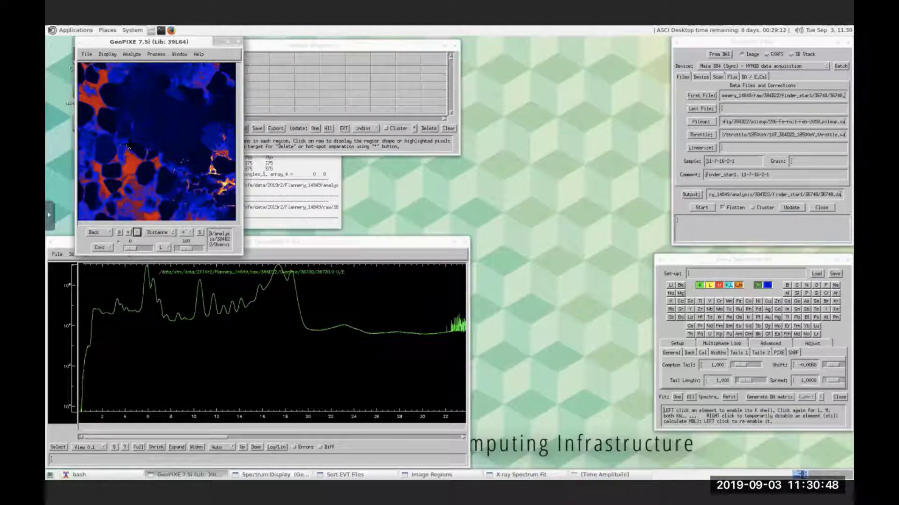
pyautogui.click(285, 244)
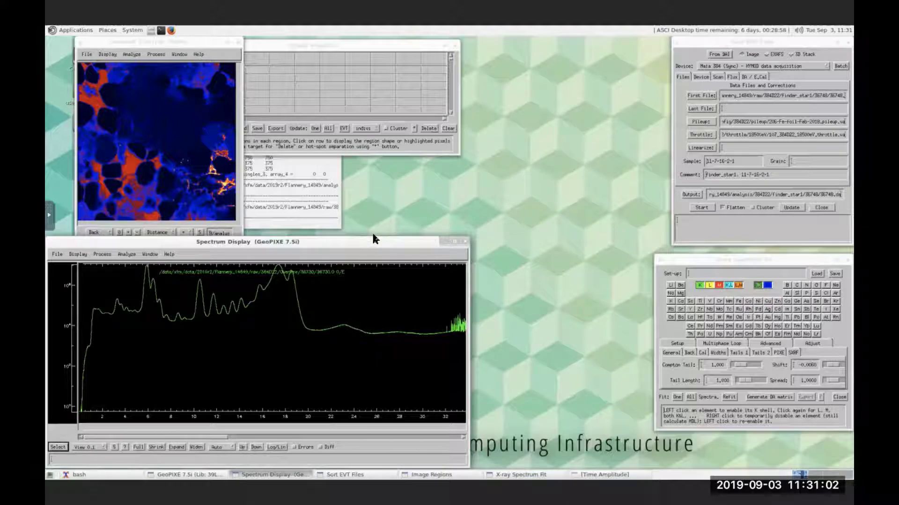
pyautogui.moveTo(365, 240); pyautogui.dragTo(427, 179)
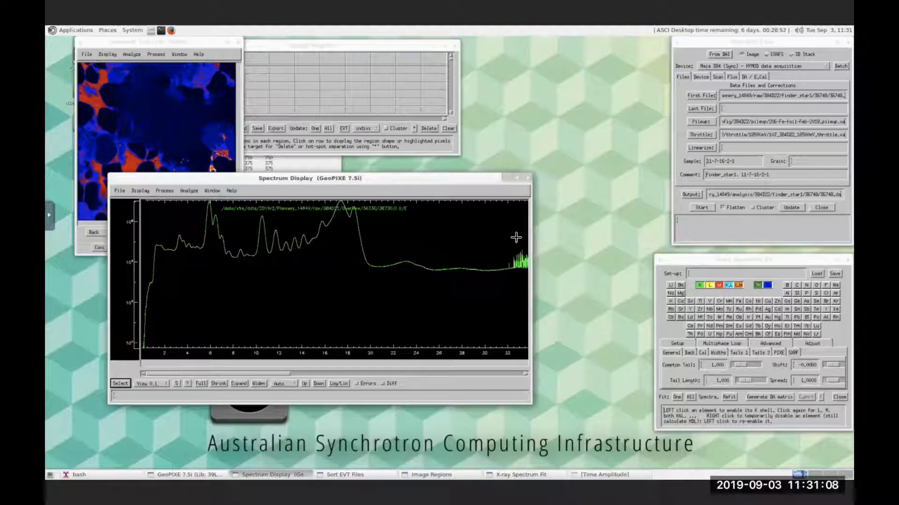
pyautogui.moveTo(407, 183); pyautogui.dragTo(582, 116)
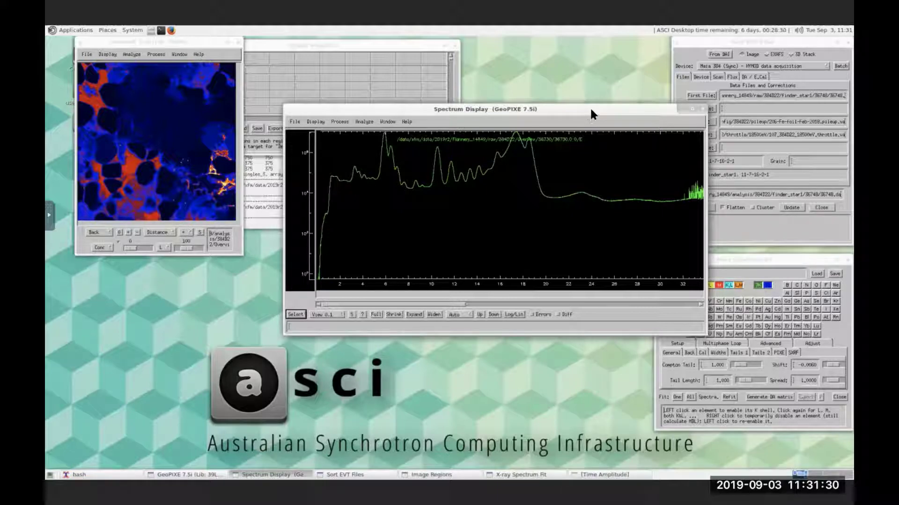
pyautogui.moveTo(595, 105); pyautogui.dragTo(371, 241)
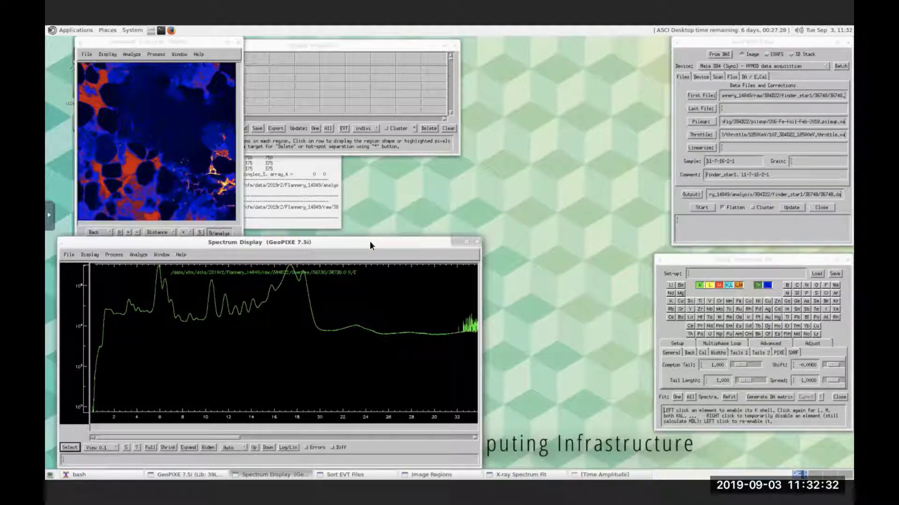
# Start a Synchrotron (SXRF) spectrum import for Maia 384 (Sync) HYMOD data, extracting from corrected blog files.
pyautogui.click(70, 255)
pyautogui.moveTo(84, 282)
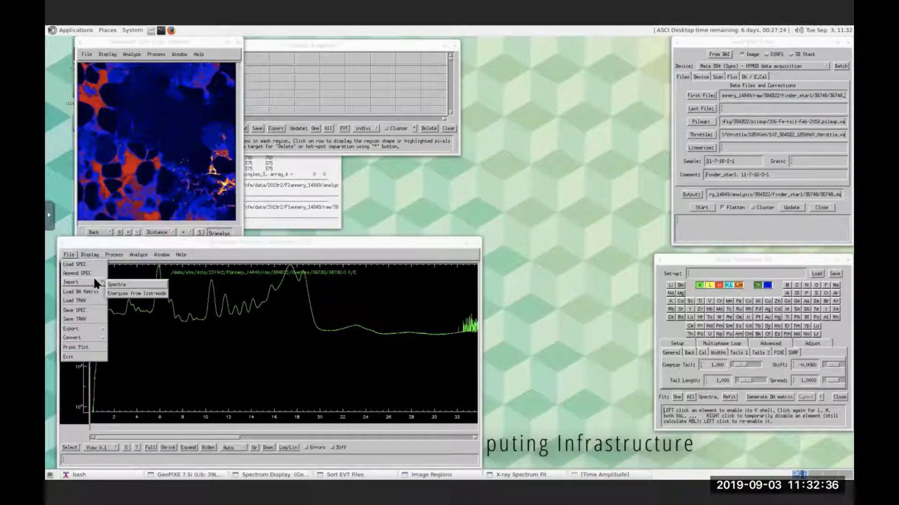
pyautogui.click(117, 280)
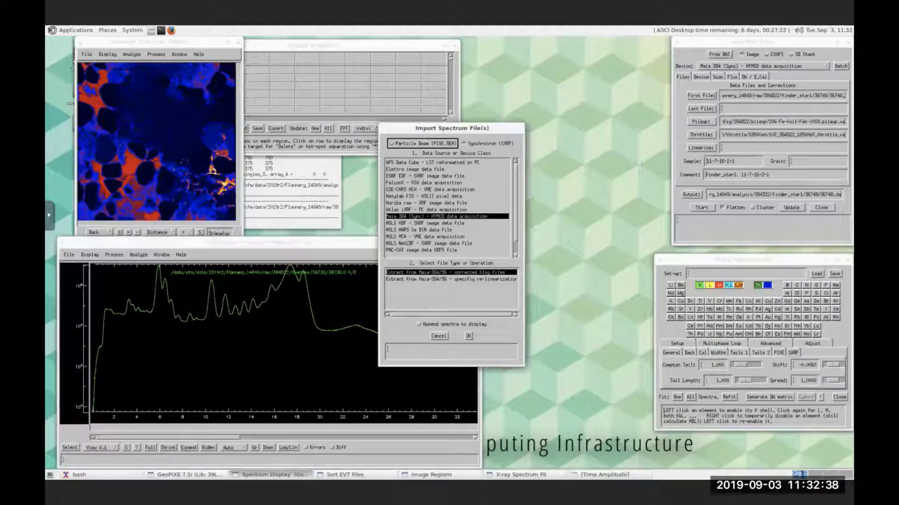
pyautogui.click(466, 141)
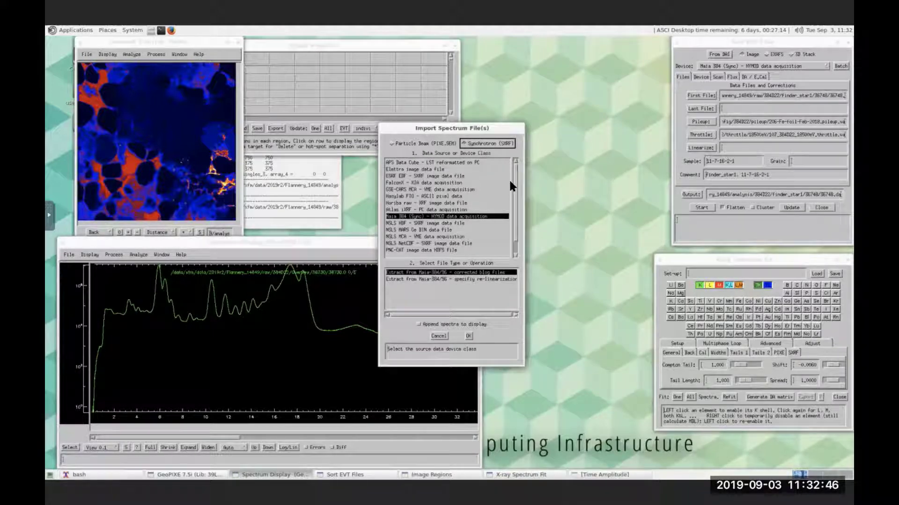
pyautogui.moveTo(514, 176)
pyautogui.mouseDown()
pyautogui.moveTo(515, 200)
pyautogui.moveTo(514, 168)
pyautogui.moveTo(515, 184)
pyautogui.mouseUp()
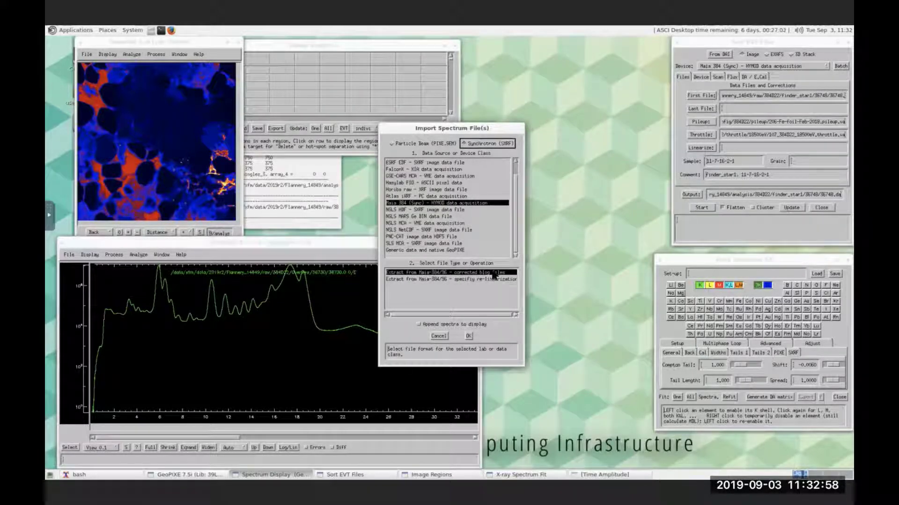
pyautogui.click(468, 335)
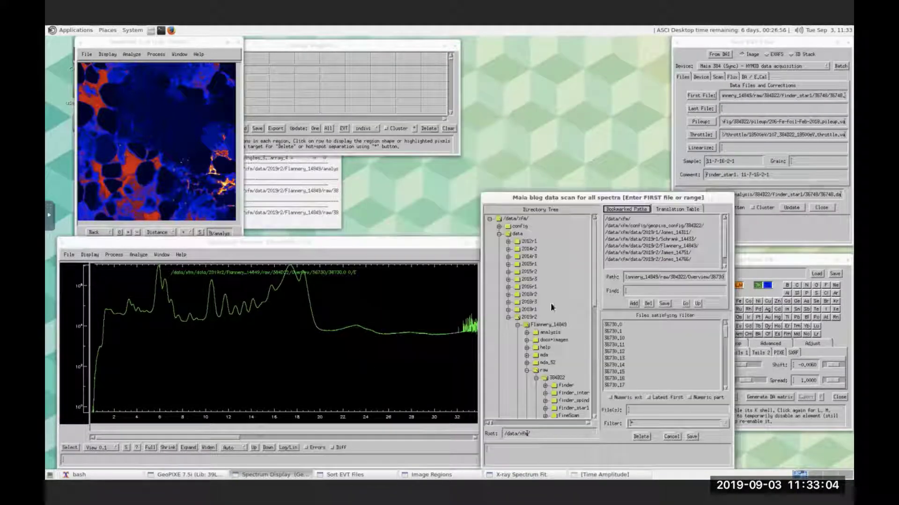
# In the Overview_rocks raw data folder 37050, list the latest files first and select 37050.59 through 37050.55.
pyautogui.moveTo(591, 261); pyautogui.dragTo(590, 361)
pyautogui.doubleClick(585, 360)
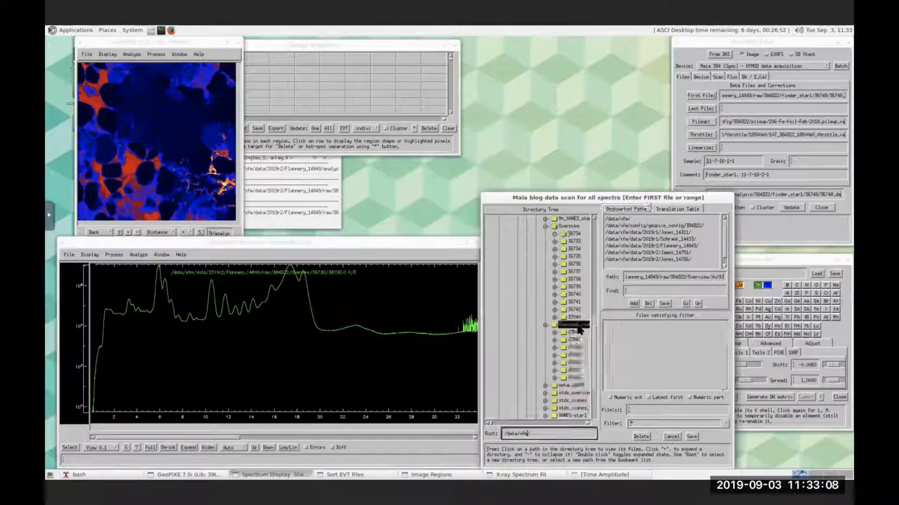
pyautogui.click(575, 362)
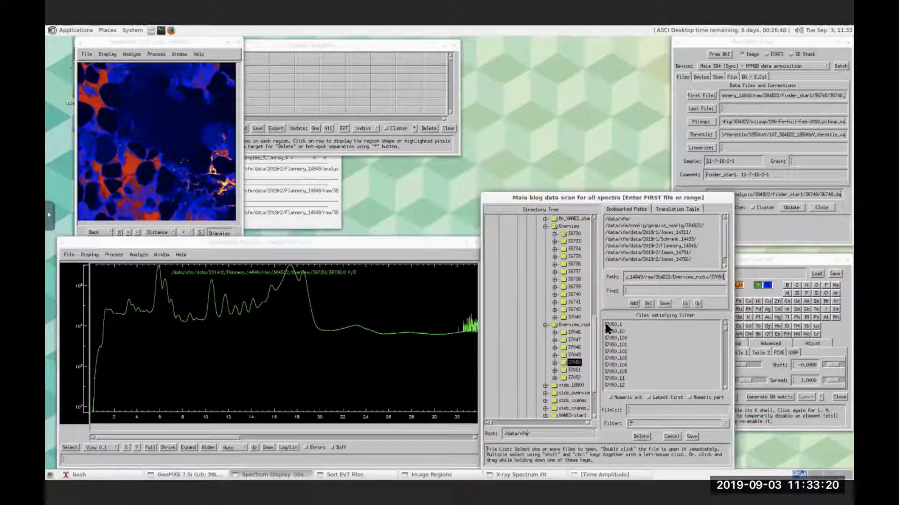
pyautogui.scroll(-1, 724, 328)
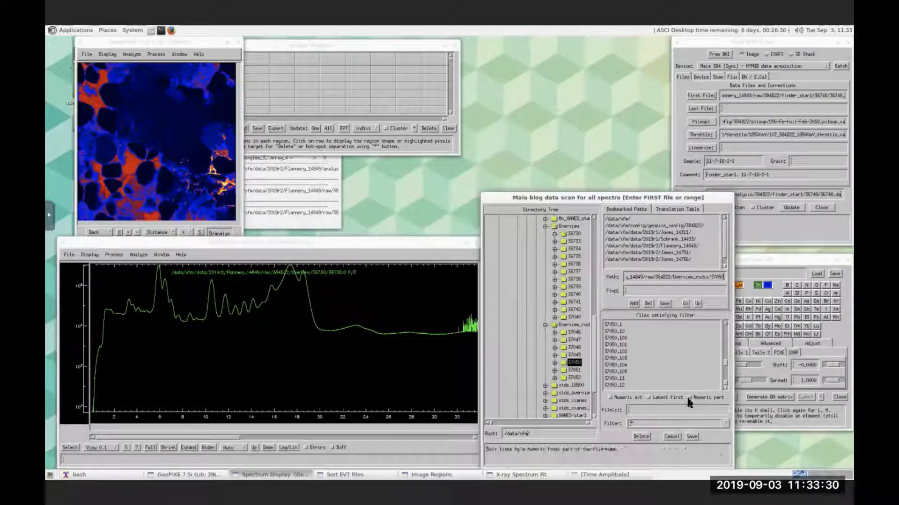
pyautogui.click(651, 398)
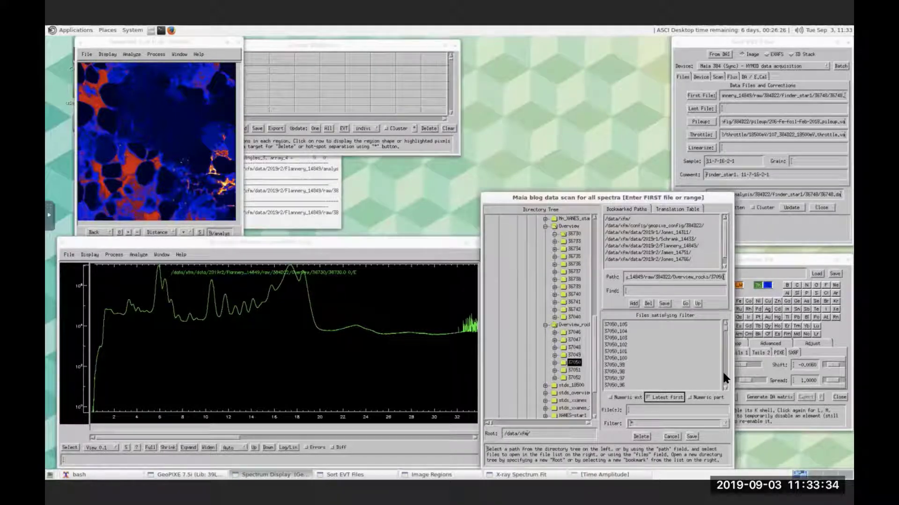
pyautogui.click(617, 324)
pyautogui.scroll(-15, 718, 352)
pyautogui.keyDown('shift'); pyautogui.click(629, 357); pyautogui.keyUp('shift')
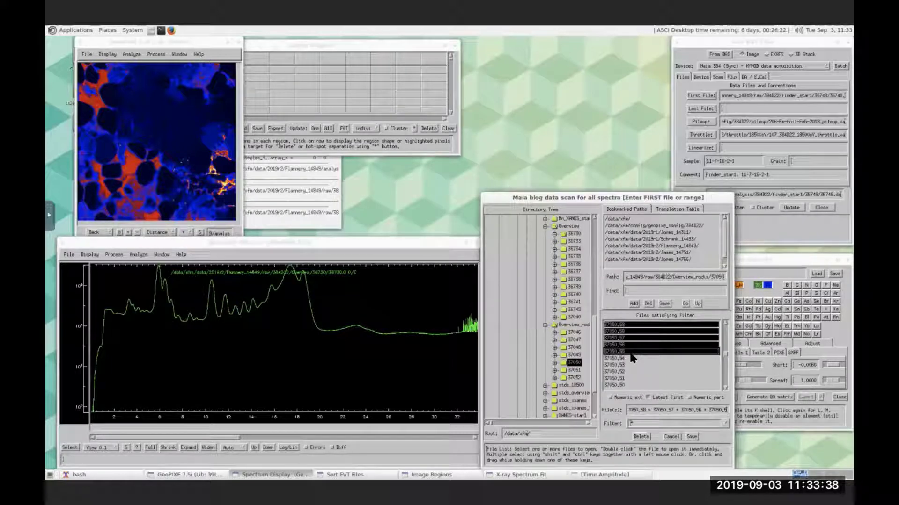
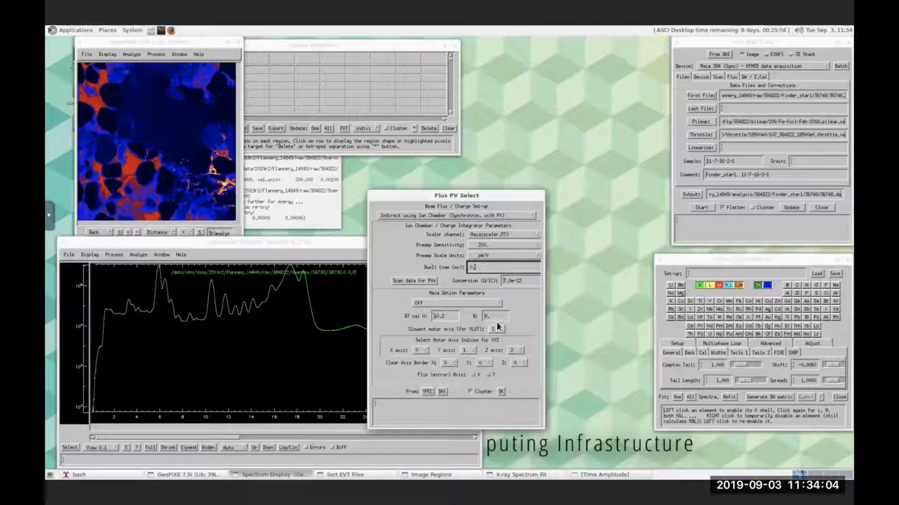
# Set the dwell time to 5 ms and accept the beam flux setup for the import.
pyautogui.moveTo(506, 265)
pyautogui.press('BackSpace')
pyautogui.press('BackSpace')
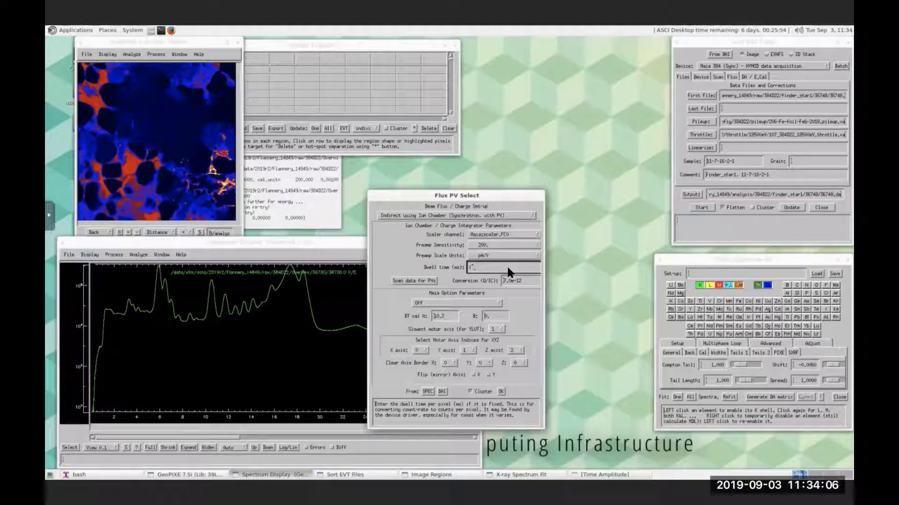
pyautogui.write('5')
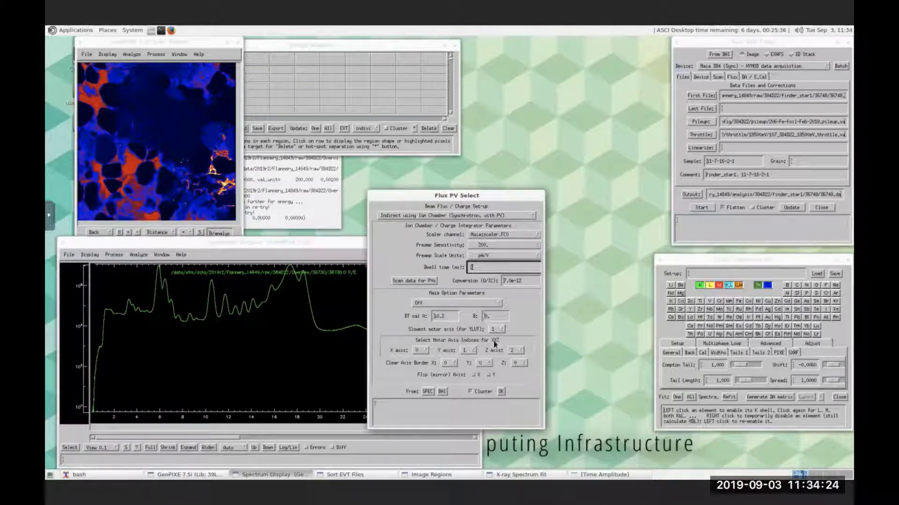
pyautogui.click(500, 391)
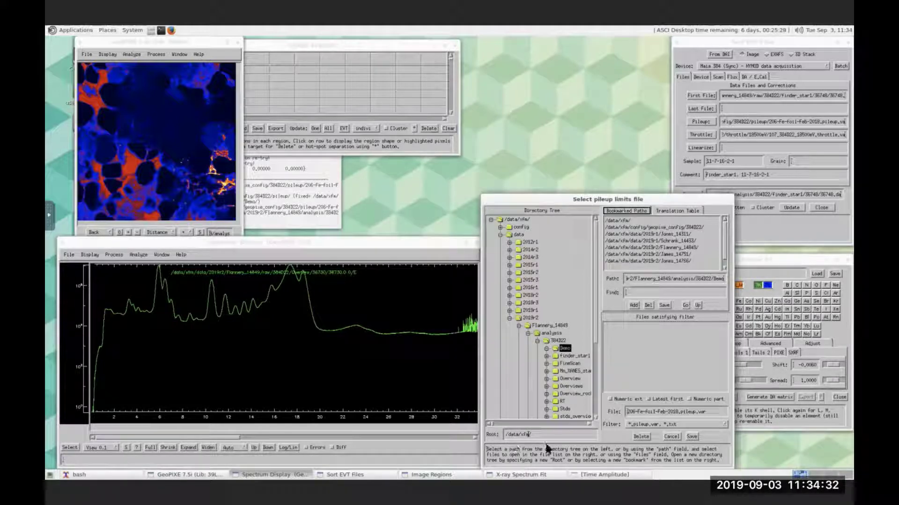
# Check the Time Amplitude plot and load pileup file 206-Fe-foil-Feb-2018.pileup.var and throttle file 107_384D22_18500eV.throttle.var.
pyautogui.click(593, 475)
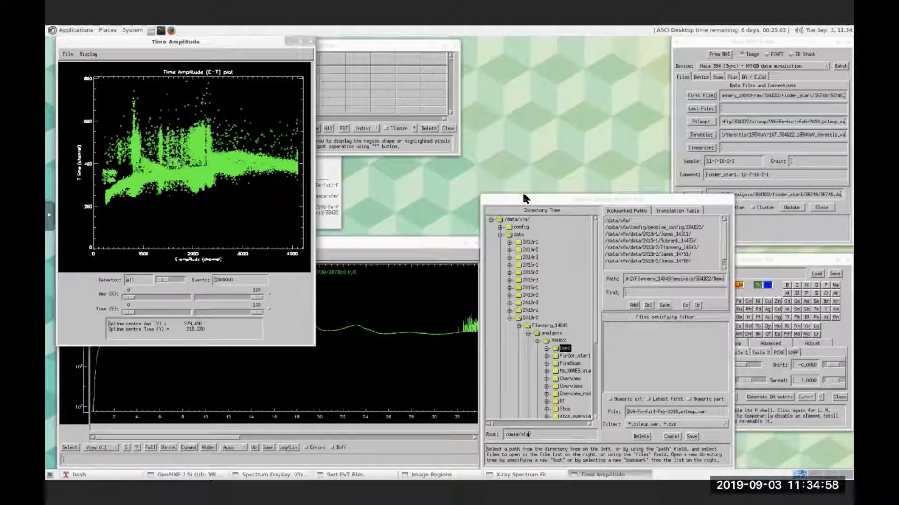
pyautogui.click(690, 435)
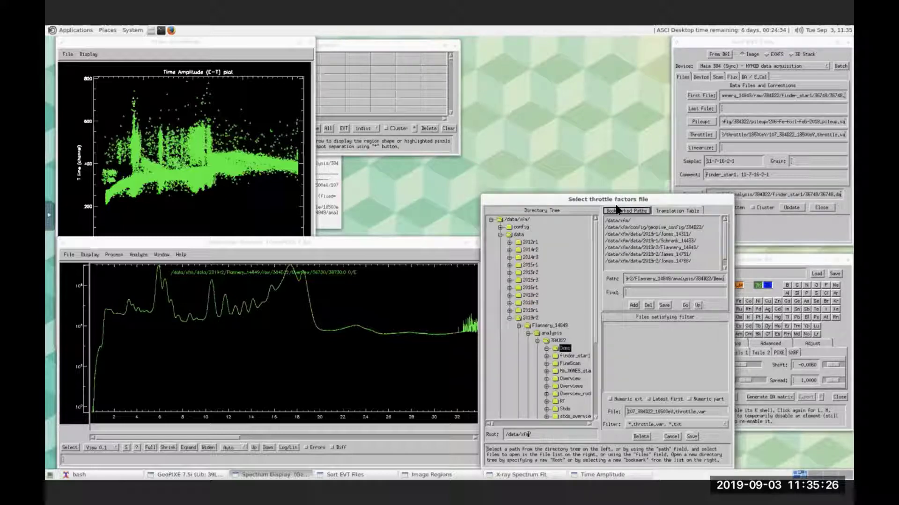
pyautogui.click(692, 435)
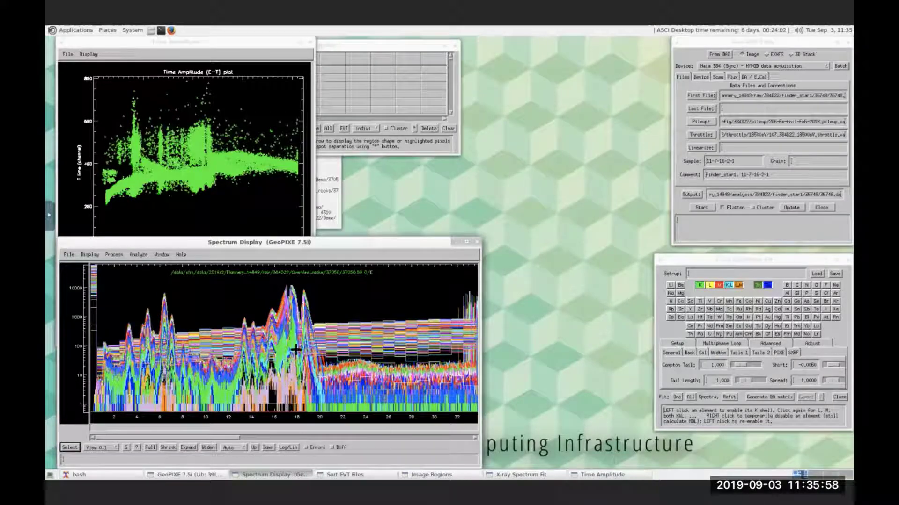
# Open the spectrum selection list and start another Maia 384 (Sync) HYMOD spectrum import from corrected blog files.
pyautogui.click(69, 447)
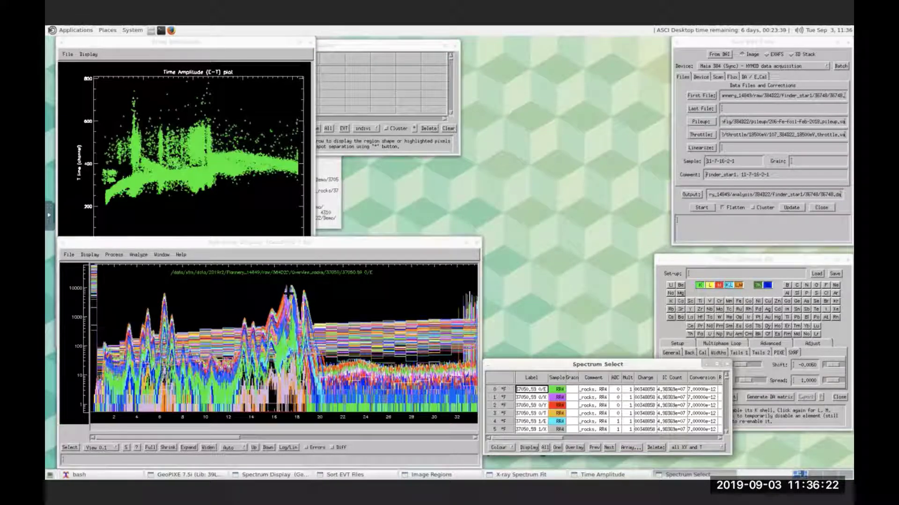
pyautogui.click(69, 255)
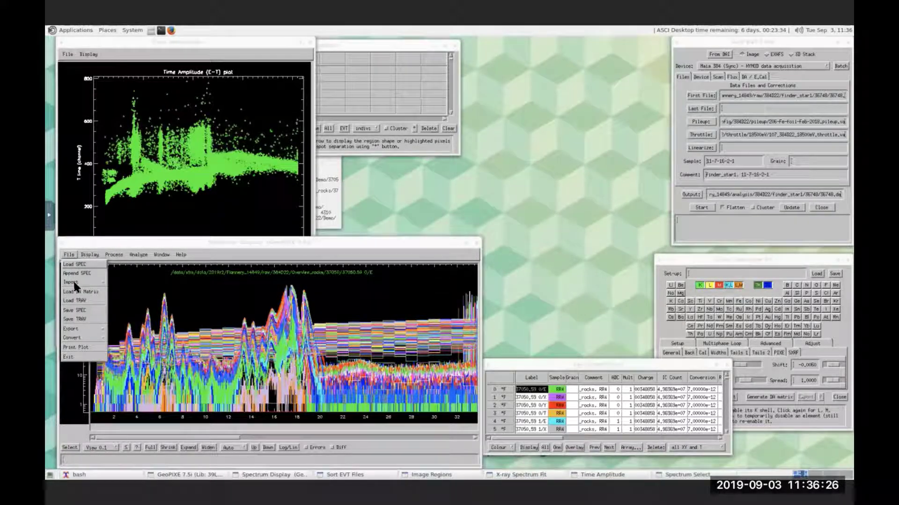
pyautogui.moveTo(74, 284)
pyautogui.click(112, 281)
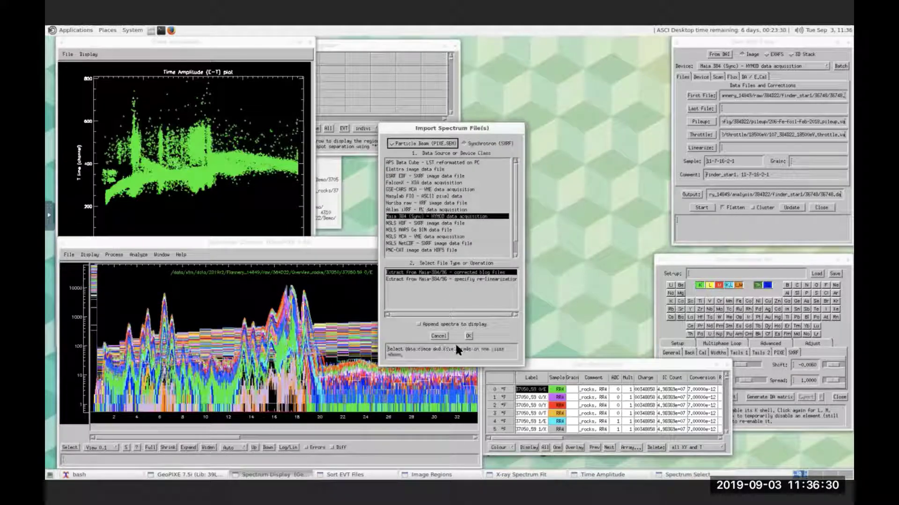
pyautogui.click(468, 336)
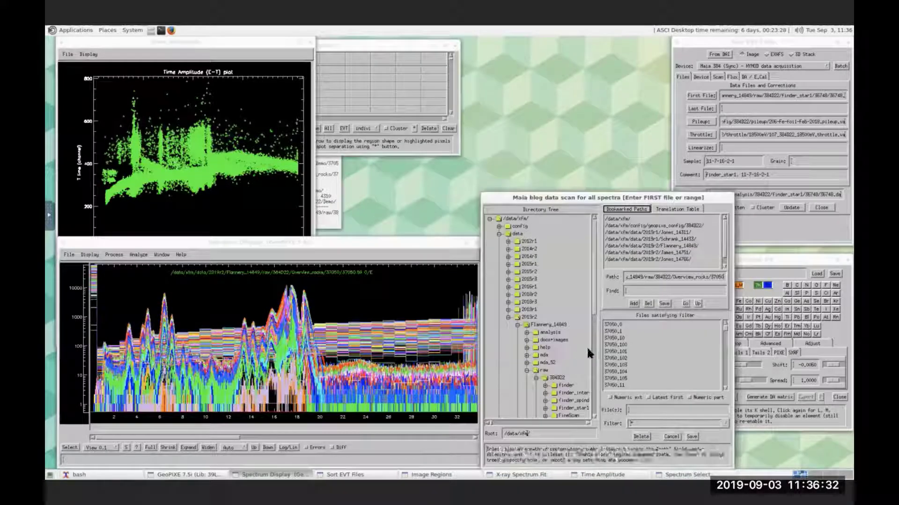
# List the latest files first in the 37050 raw data folder and select 37050.105 through 37050.89 for the import.
pyautogui.click(611, 324)
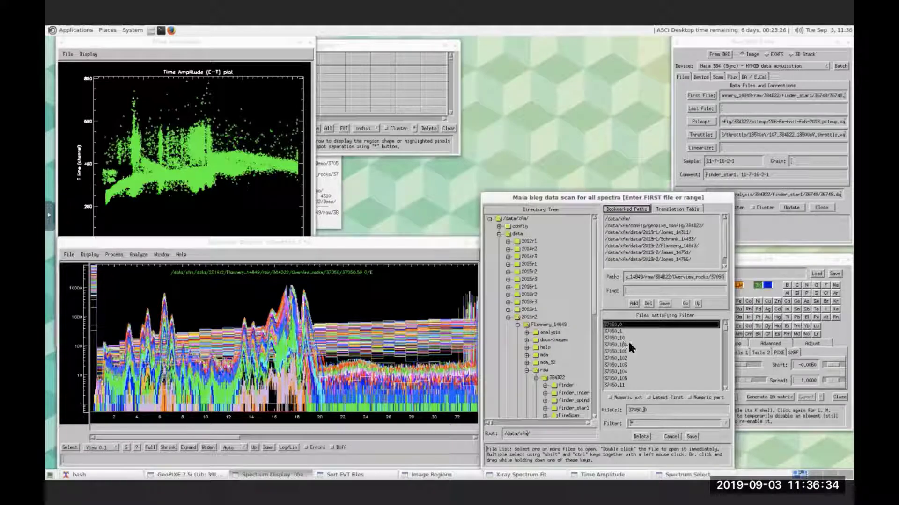
pyautogui.click(649, 397)
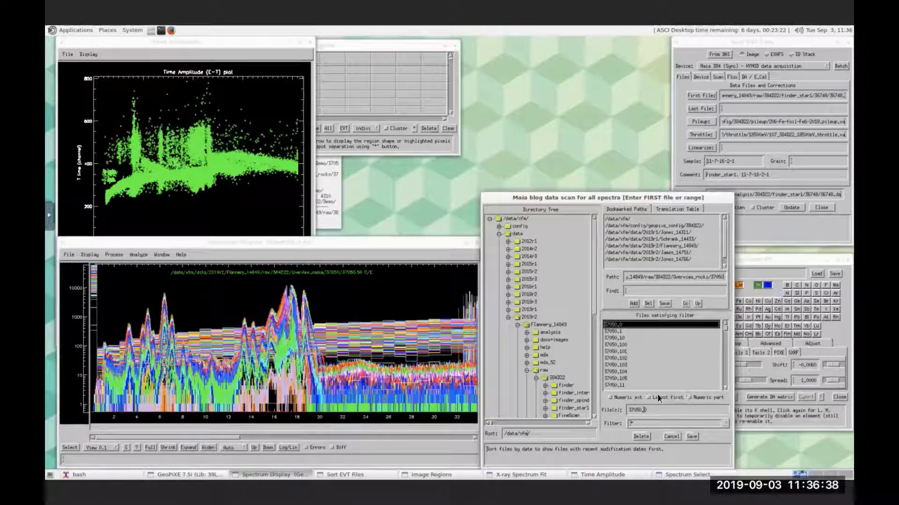
pyautogui.click(646, 325)
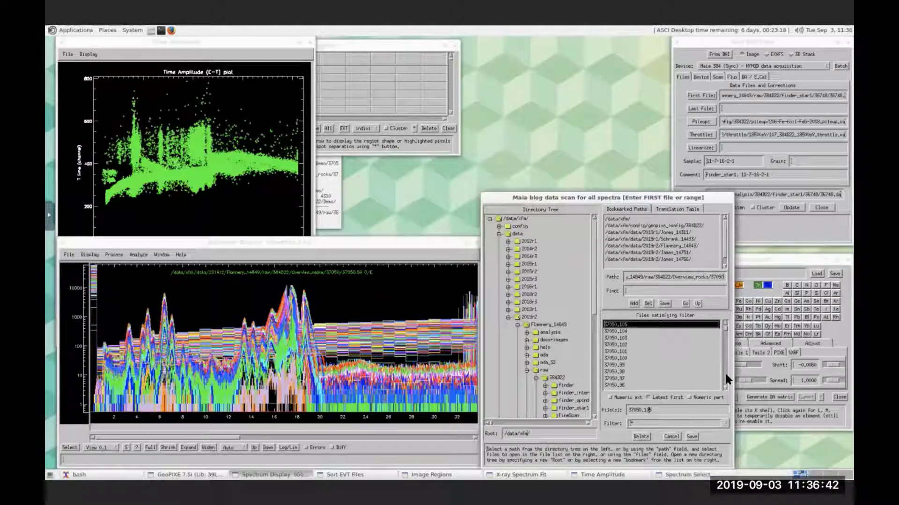
pyautogui.moveTo(624, 370)
pyautogui.mouseDown()
pyautogui.moveTo(626, 383)
pyautogui.moveTo(626, 375)
pyautogui.mouseUp()
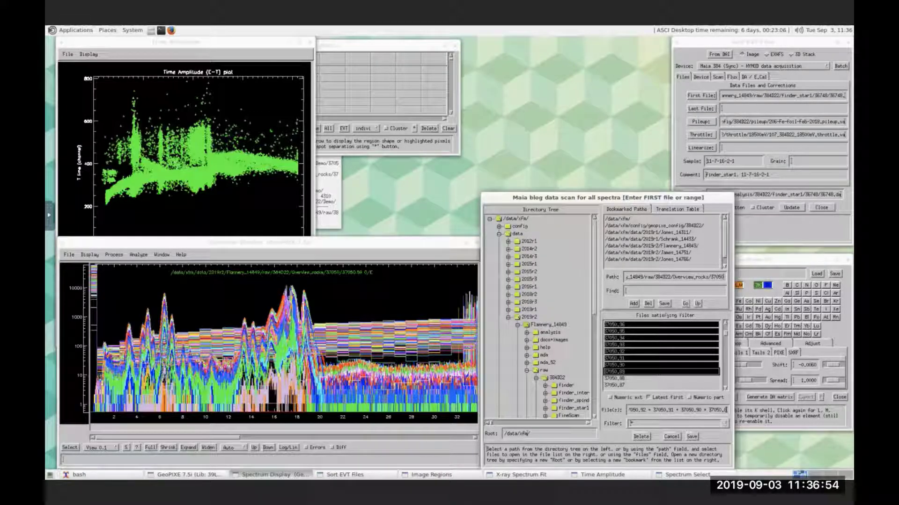
pyautogui.click(691, 437)
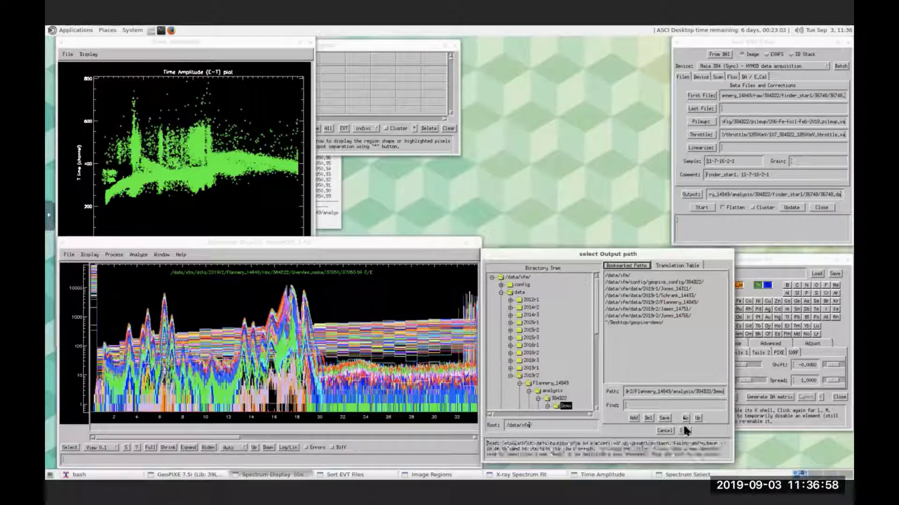
# Accept the Demo output path, the ion chamber flux setup and the pileup file for the import.
pyautogui.click(684, 429)
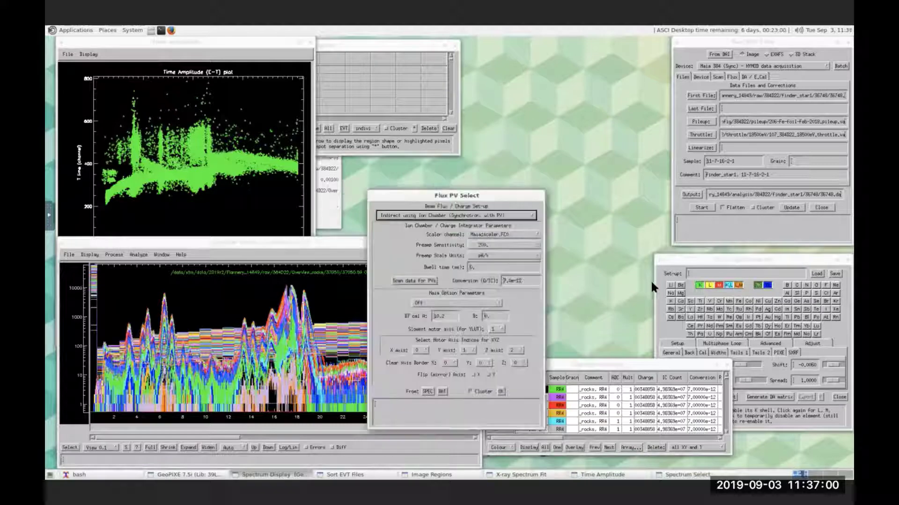
pyautogui.click(500, 392)
pyautogui.click(687, 437)
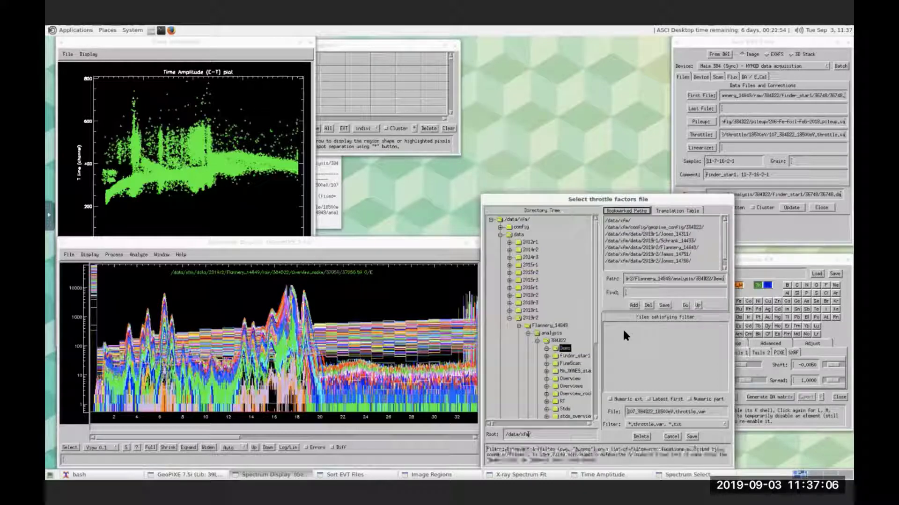
# Load the throttle file 107_384D22_18500eV.throttle.var from the 18500eV throttle folder under geopixe_config and run the import.
pyautogui.click(674, 227)
pyautogui.doubleClick(523, 227)
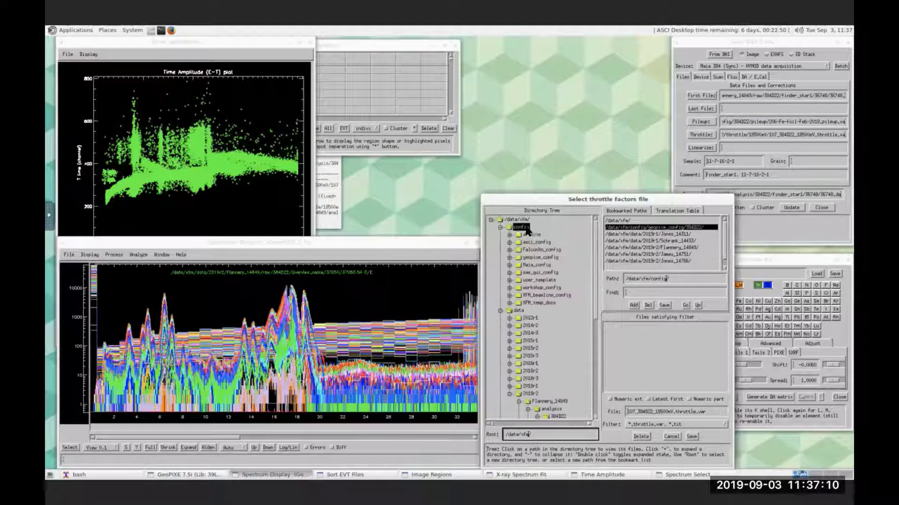
pyautogui.doubleClick(542, 257)
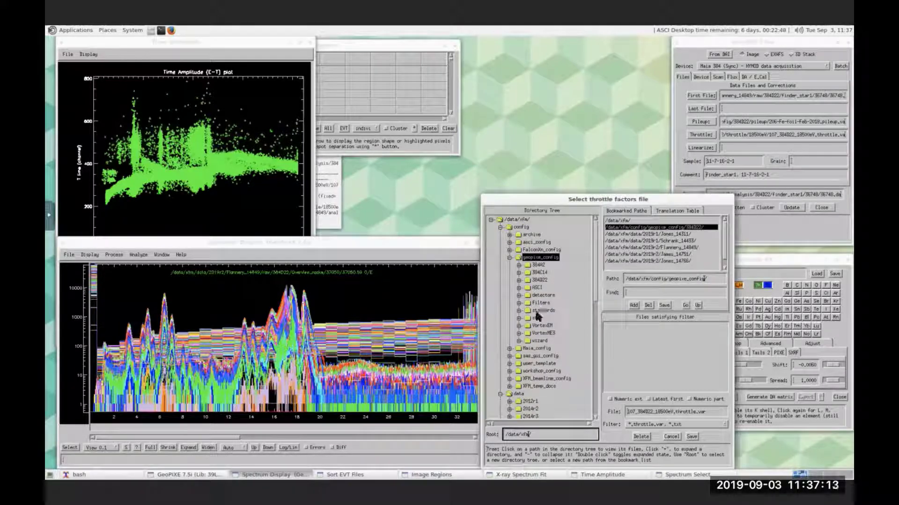
pyautogui.doubleClick(538, 280)
pyautogui.doubleClick(550, 318)
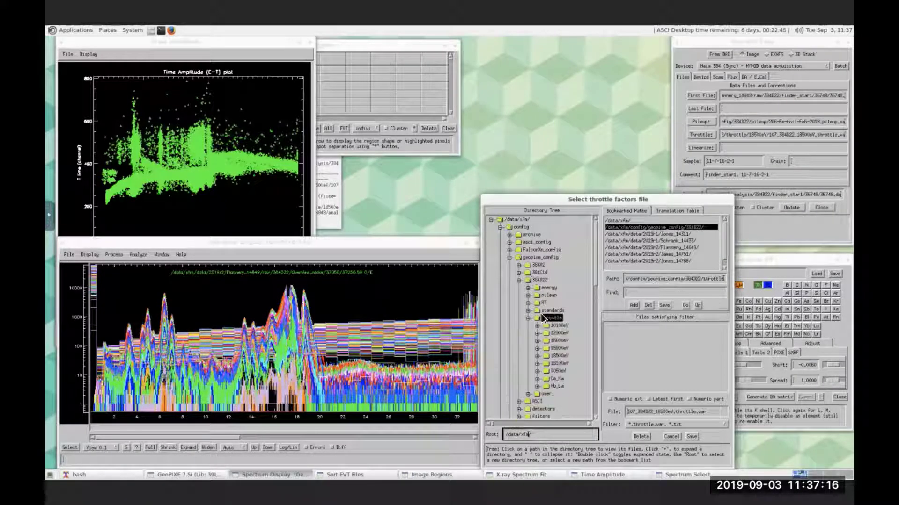
pyautogui.click(558, 358)
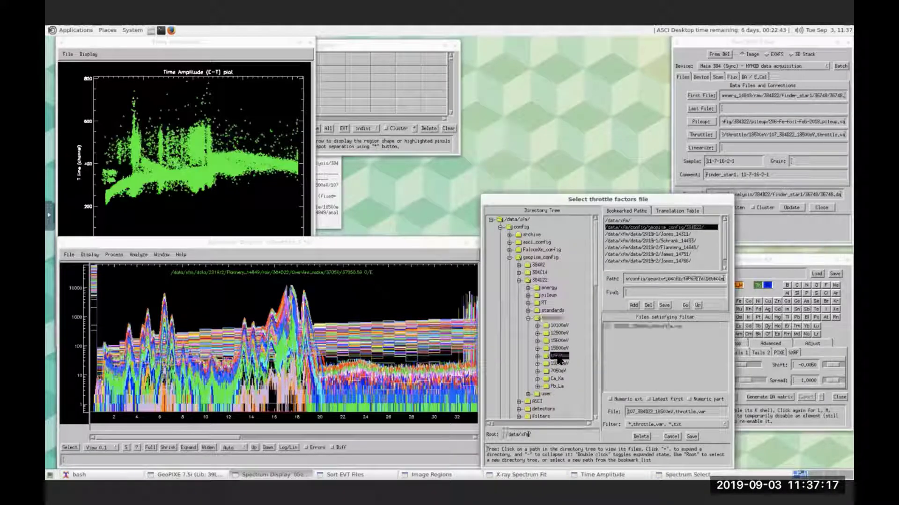
pyautogui.click(625, 326)
pyautogui.click(689, 436)
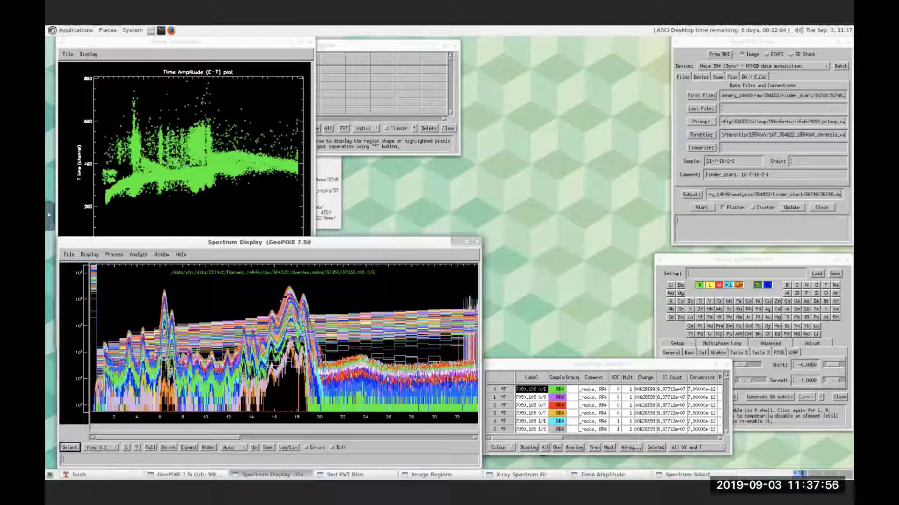
# Delete all XY and T spectra from the imported set.
pyautogui.click(655, 448)
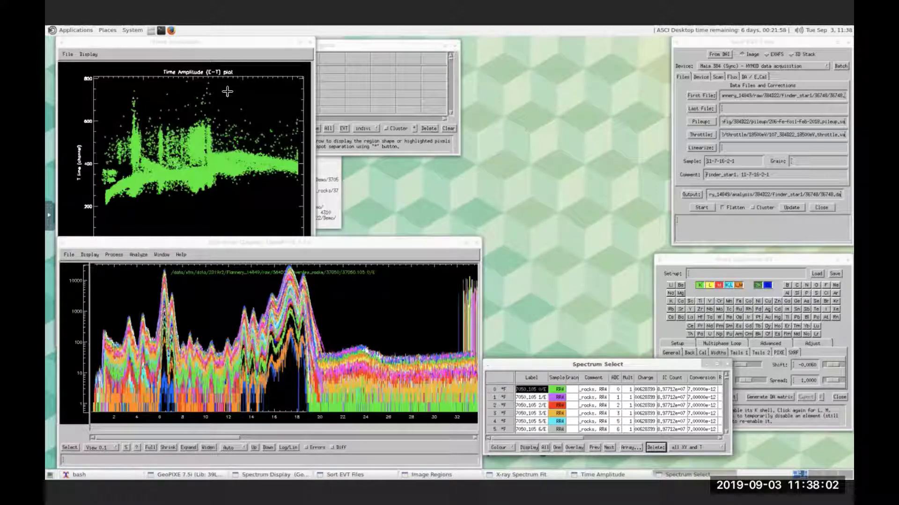
# Bring the Time Amplitude plot to the front and examine the E-T distribution of individual detectors.
pyautogui.click(178, 42)
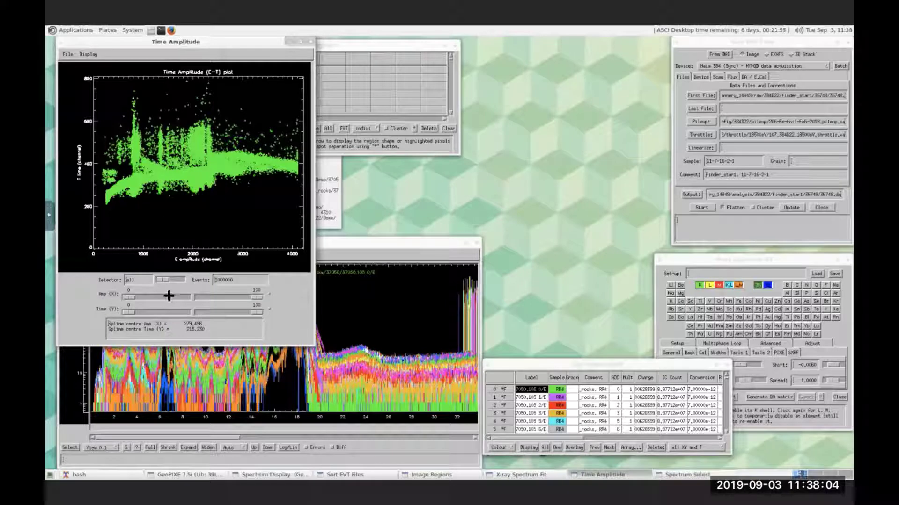
pyautogui.click(177, 279)
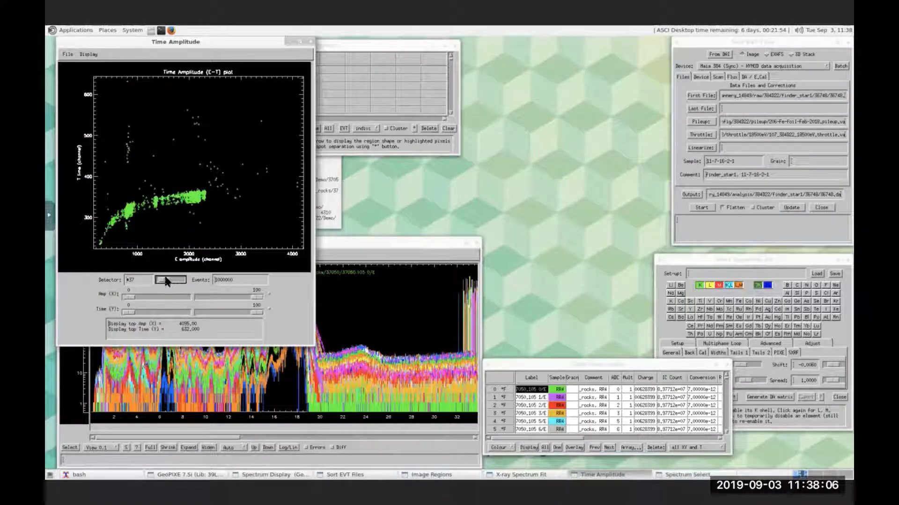
pyautogui.moveTo(168, 281); pyautogui.dragTo(169, 280)
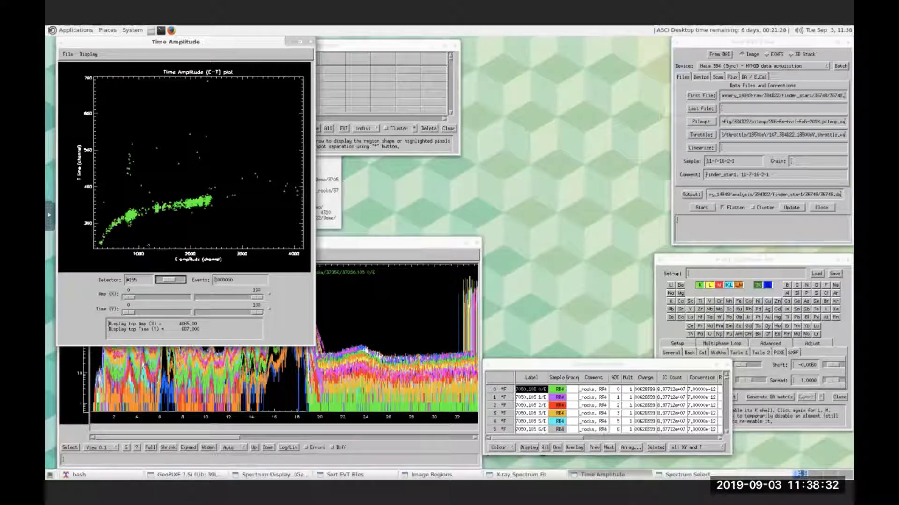
# Draw a spline region along the main event band in the Time Amplitude plot and adjust its curve to follow the band.
pyautogui.click(99, 237)
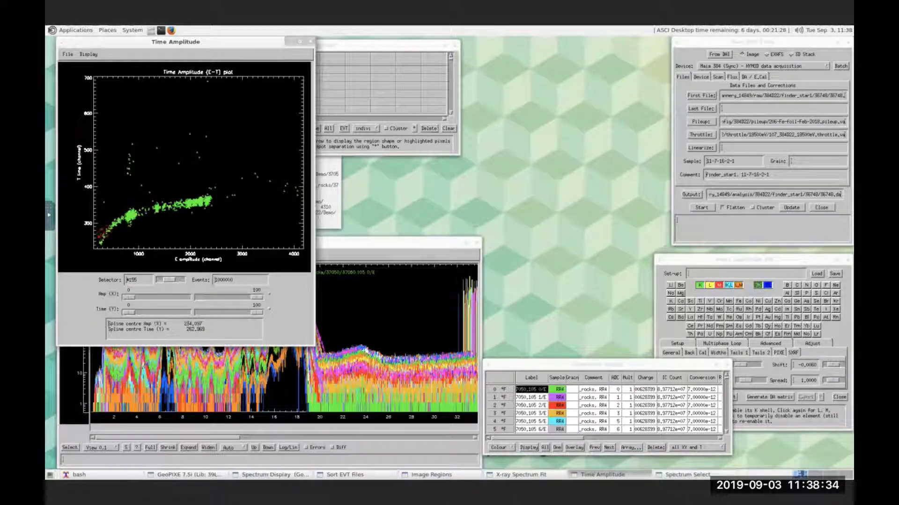
pyautogui.click(238, 195)
pyautogui.moveTo(171, 218); pyautogui.dragTo(147, 209)
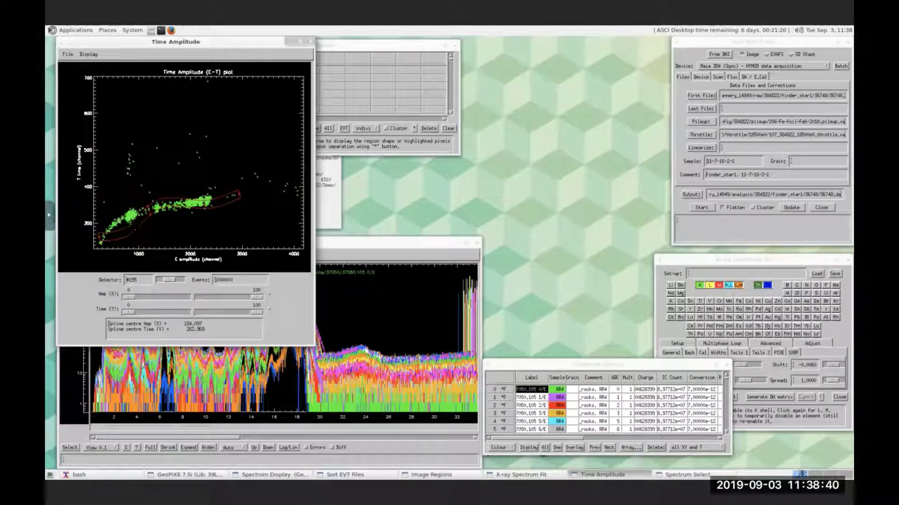
pyautogui.moveTo(124, 233)
pyautogui.mouseDown()
pyautogui.moveTo(121, 223)
pyautogui.moveTo(143, 218)
pyautogui.moveTo(112, 226)
pyautogui.mouseUp()
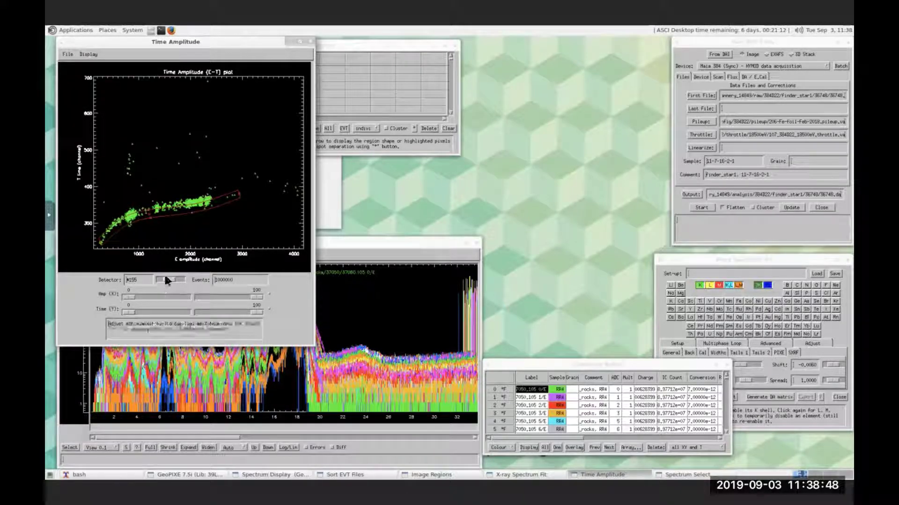
# Compare the spline region against another detector's E-T plot, and close the Time Amplitude window.
pyautogui.moveTo(160, 280); pyautogui.dragTo(165, 279)
pyautogui.moveTo(230, 43); pyautogui.dragTo(229, 62)
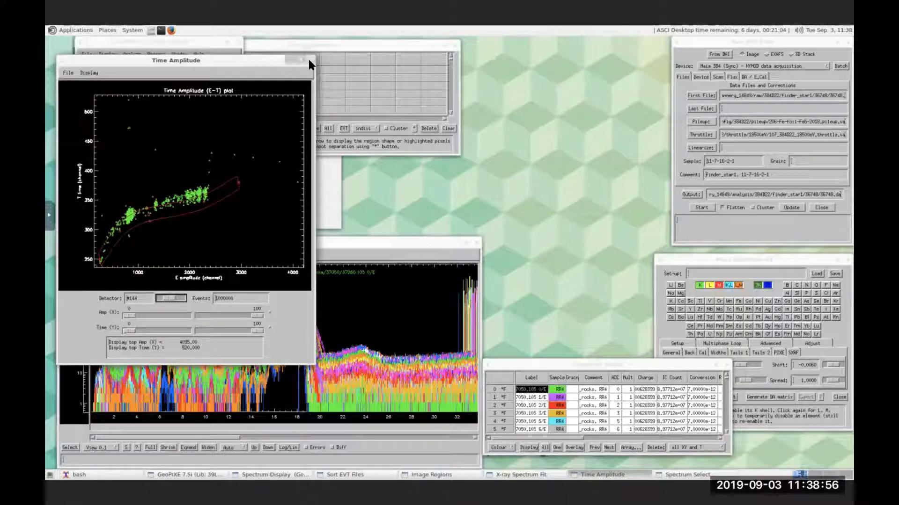
pyautogui.click(308, 59)
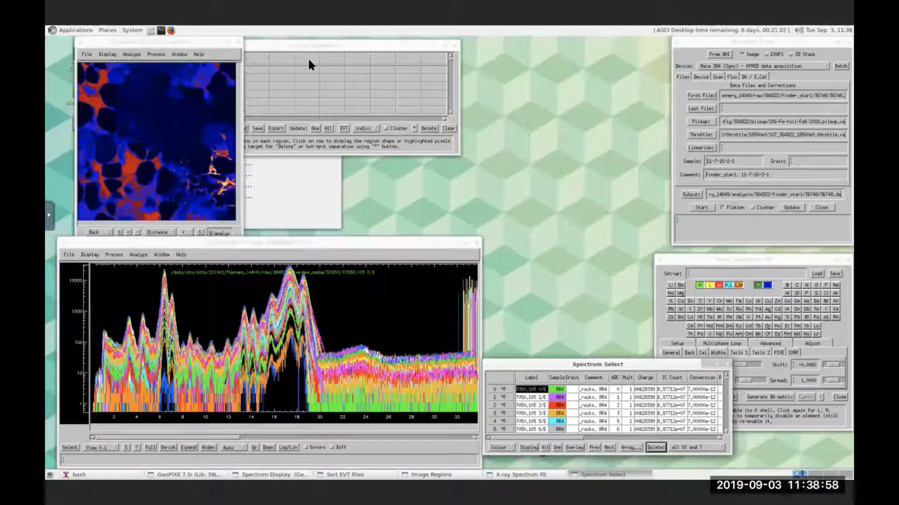
# Show only one spectrum at a time and step through the individual detector spectra to check each one.
pyautogui.click(355, 242)
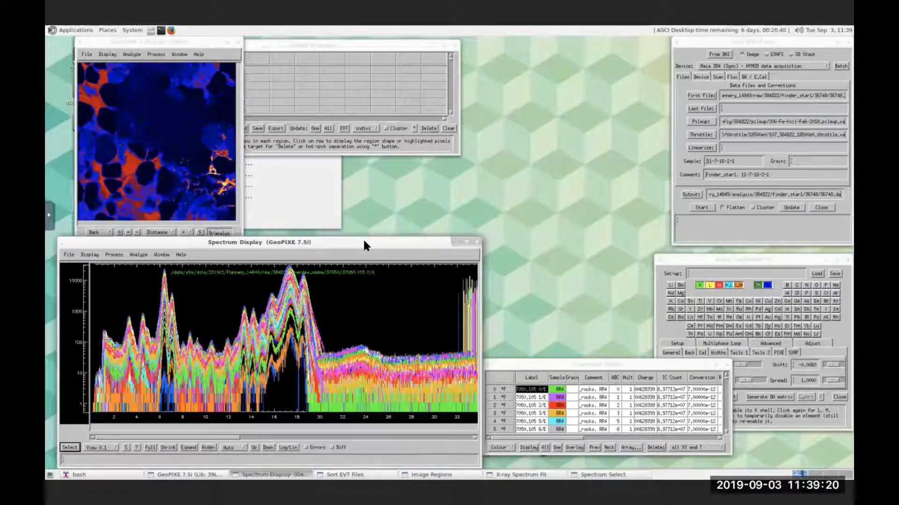
pyautogui.moveTo(369, 240); pyautogui.dragTo(370, 234)
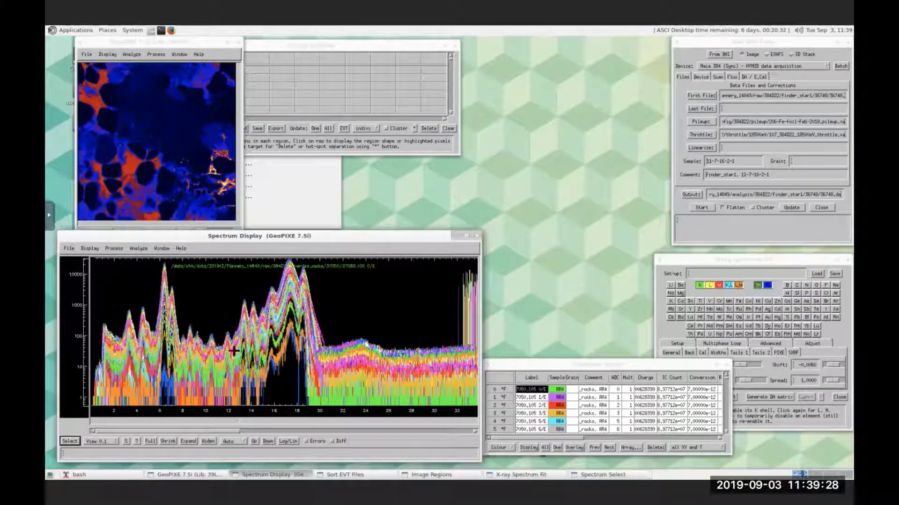
pyautogui.click(555, 446)
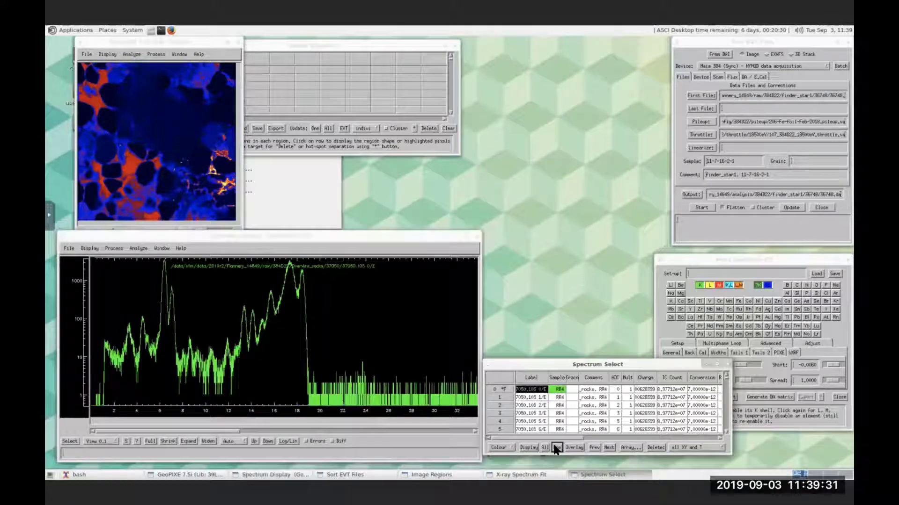
pyautogui.click(500, 413)
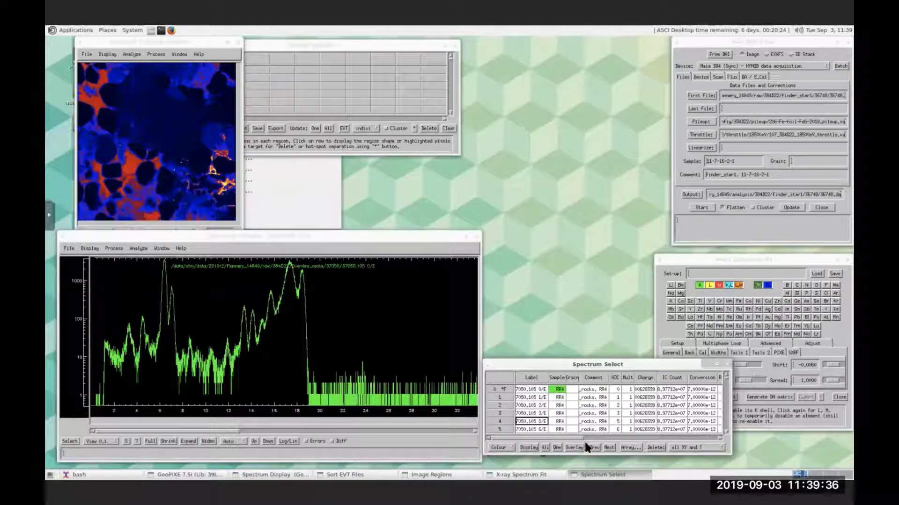
pyautogui.click(609, 448)
pyautogui.click(609, 447)
pyautogui.click(609, 447)
pyautogui.click(609, 447)
pyautogui.click(608, 448)
pyautogui.click(608, 447)
pyautogui.click(609, 448)
pyautogui.click(609, 447)
pyautogui.click(609, 447)
pyautogui.click(609, 448)
pyautogui.click(609, 448)
pyautogui.click(608, 447)
pyautogui.click(608, 448)
pyautogui.click(609, 447)
pyautogui.click(608, 447)
pyautogui.click(608, 448)
pyautogui.click(609, 447)
pyautogui.click(609, 447)
pyautogui.click(608, 447)
# Display all spectra together, expand the energy axis to about 22 keV, and compare them on linear and logarithmic scales.
pyautogui.click(545, 448)
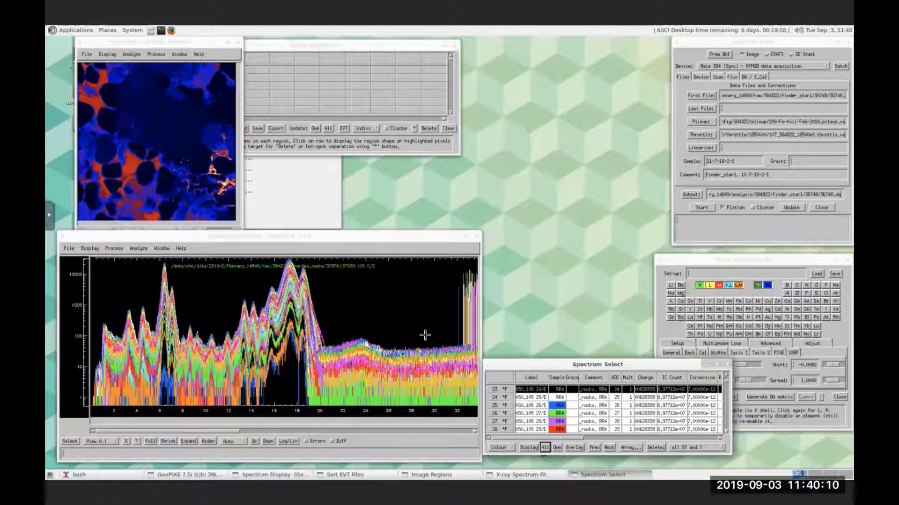
pyautogui.click(188, 440)
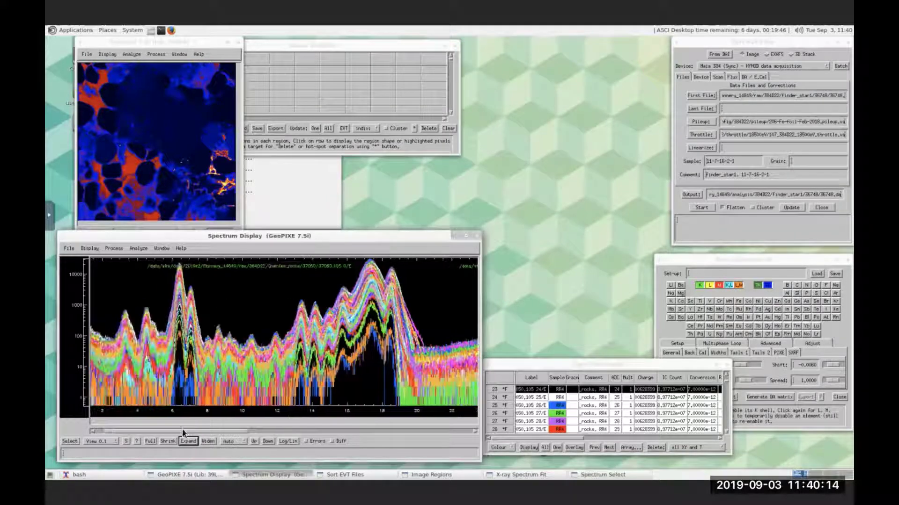
pyautogui.moveTo(200, 431); pyautogui.dragTo(182, 431)
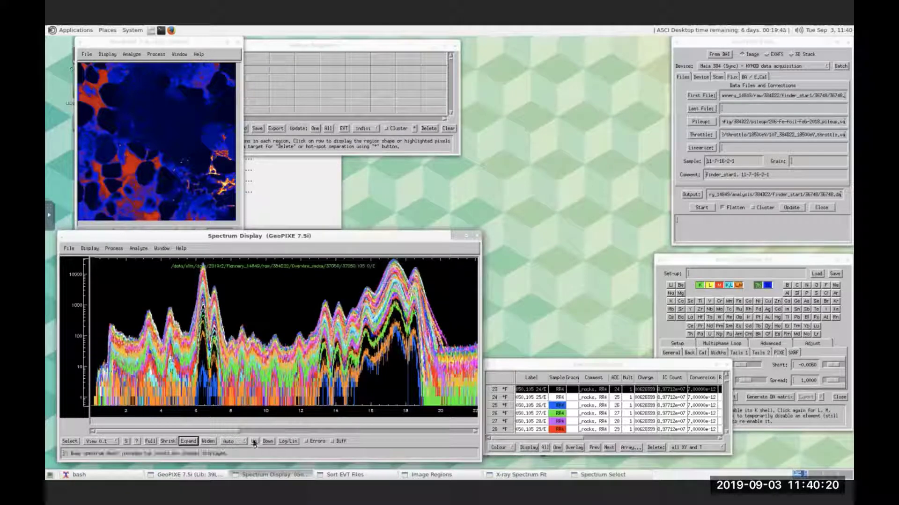
pyautogui.click(291, 439)
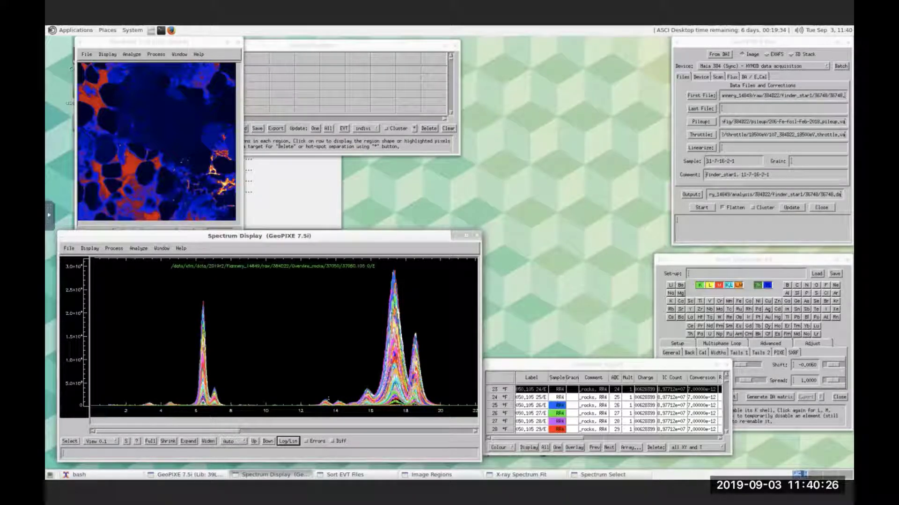
pyautogui.click(281, 440)
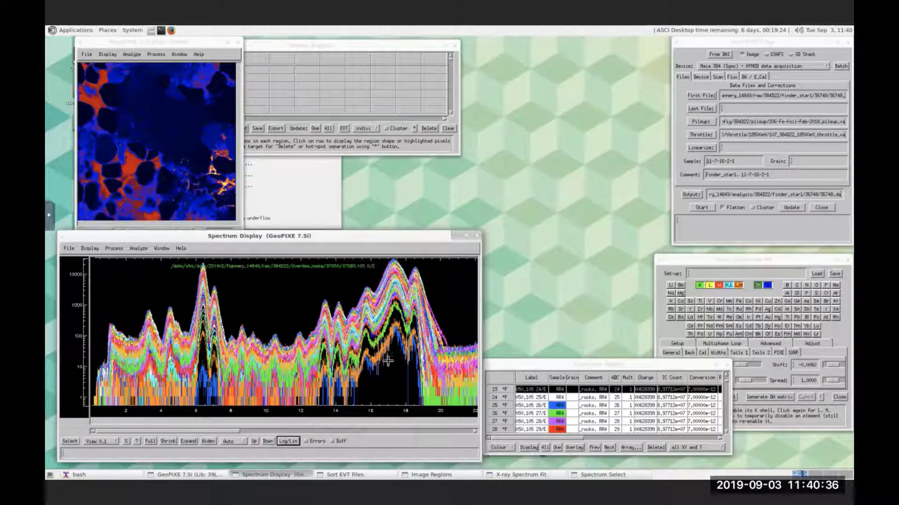
# Start an energy calibration with the Fe Ka1 line as the low reference and 18.5 keV as the high reference.
pyautogui.click(111, 247)
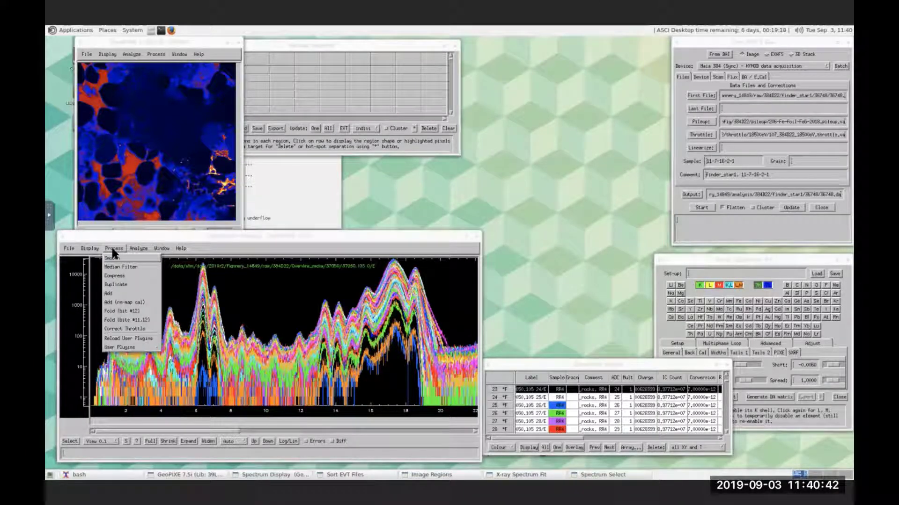
pyautogui.moveTo(97, 249)
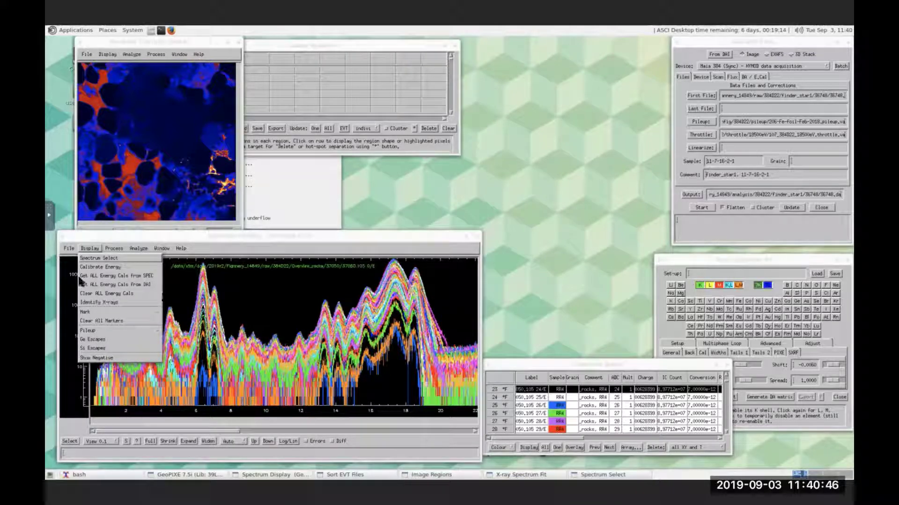
pyautogui.click(90, 266)
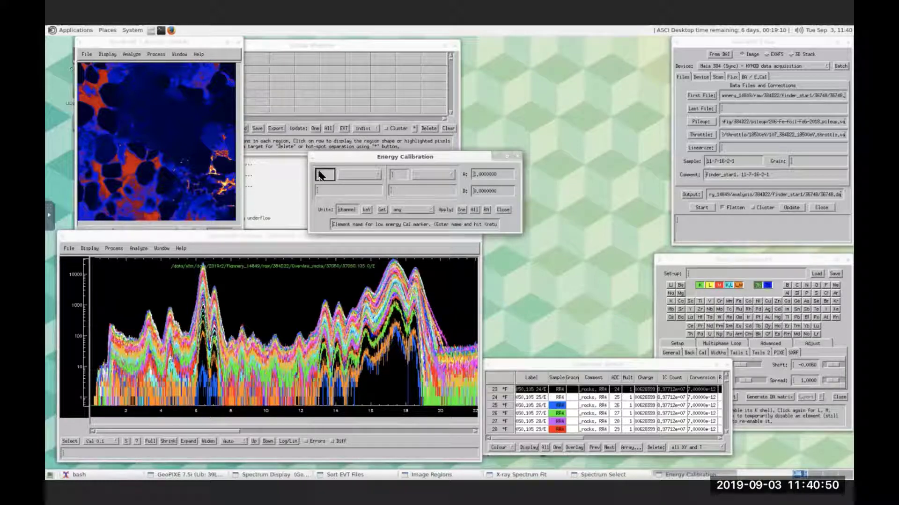
pyautogui.write('Fe')
pyautogui.press('Return')
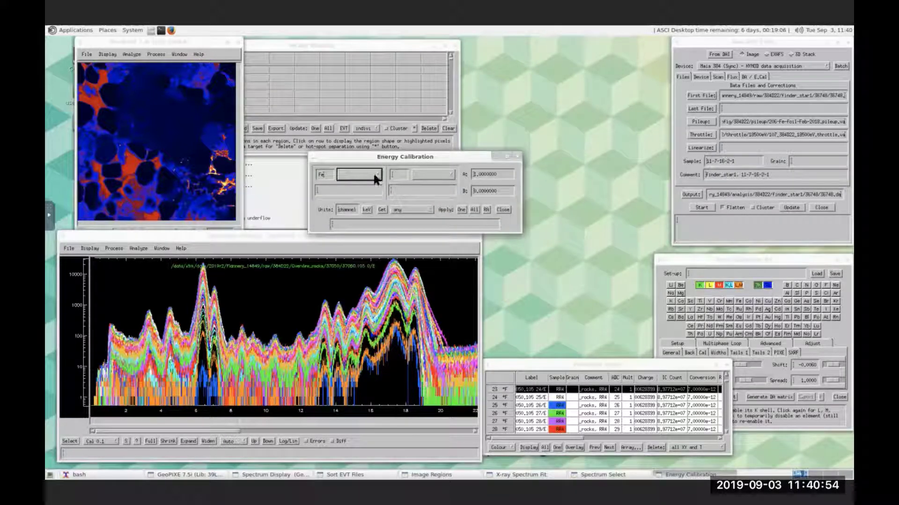
pyautogui.click(372, 172)
pyautogui.click(360, 189)
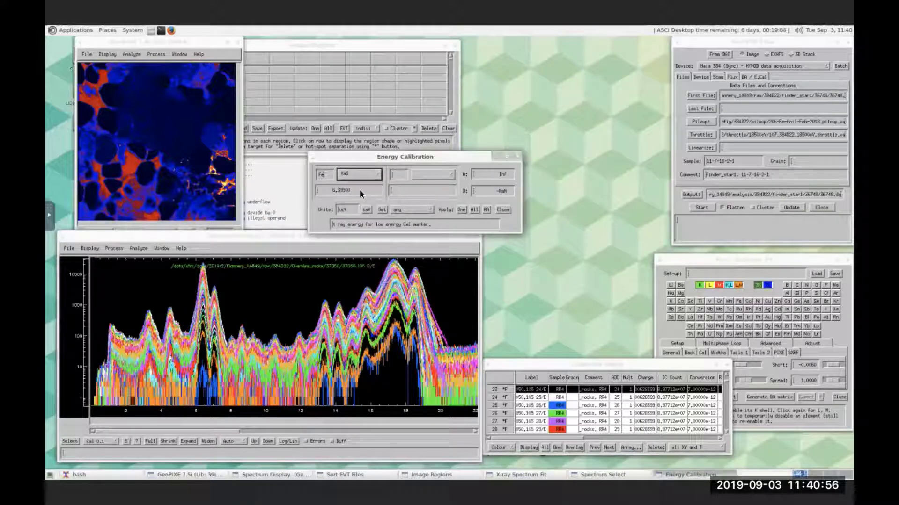
pyautogui.click(398, 174)
pyautogui.click(402, 188)
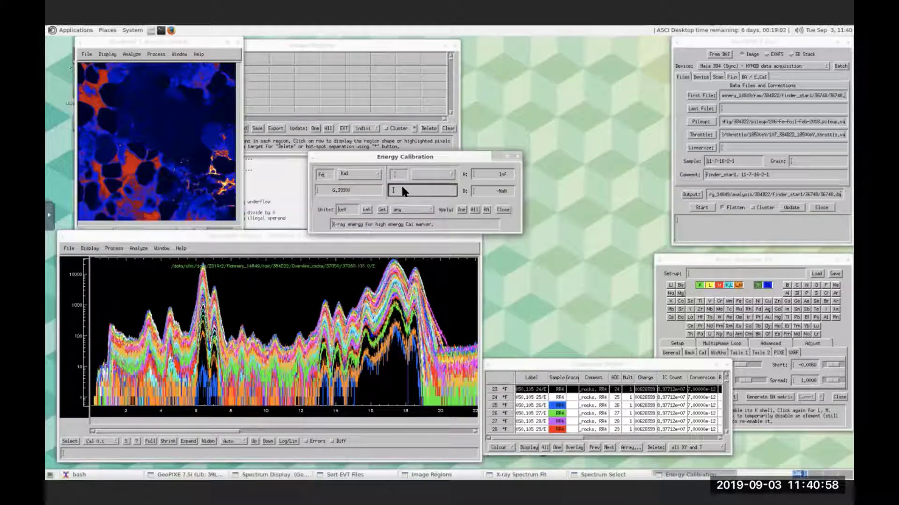
pyautogui.write('18.2')
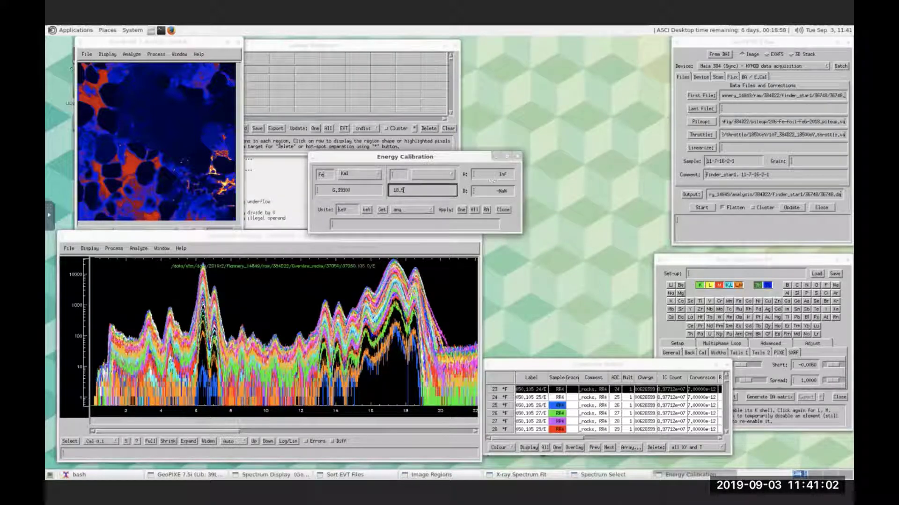
# Place the calibration markers on the Fe Ka peak and the 18.5 keV elastic peak, and apply the calibration to all spectra.
pyautogui.click(245, 325)
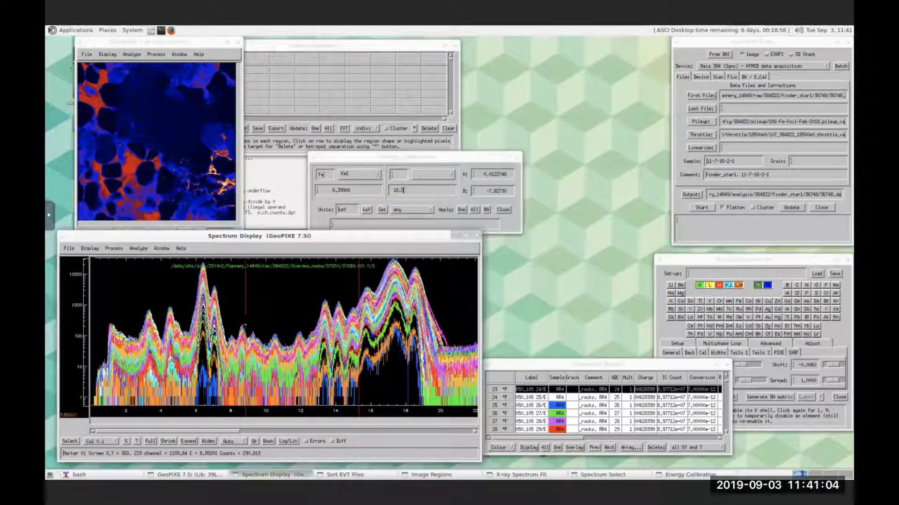
pyautogui.click(203, 317)
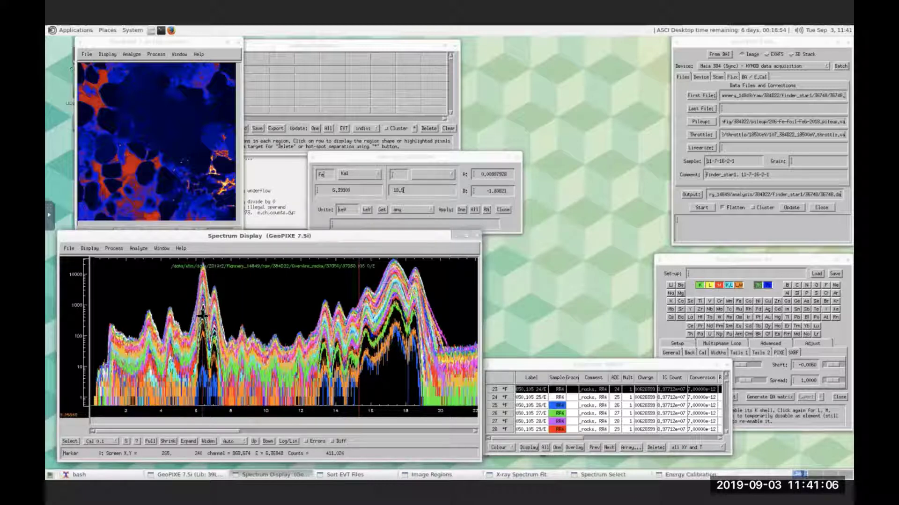
pyautogui.click(407, 292)
pyautogui.moveTo(418, 293); pyautogui.dragTo(414, 294)
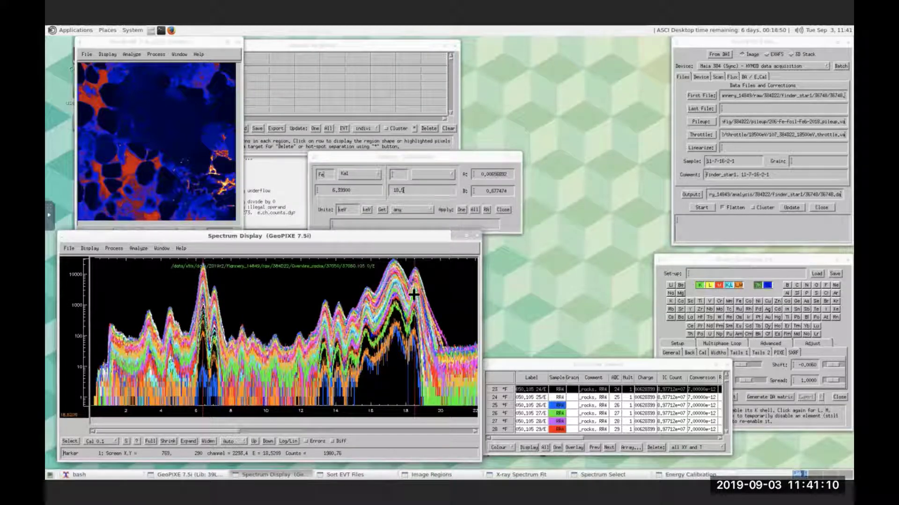
pyautogui.click(474, 210)
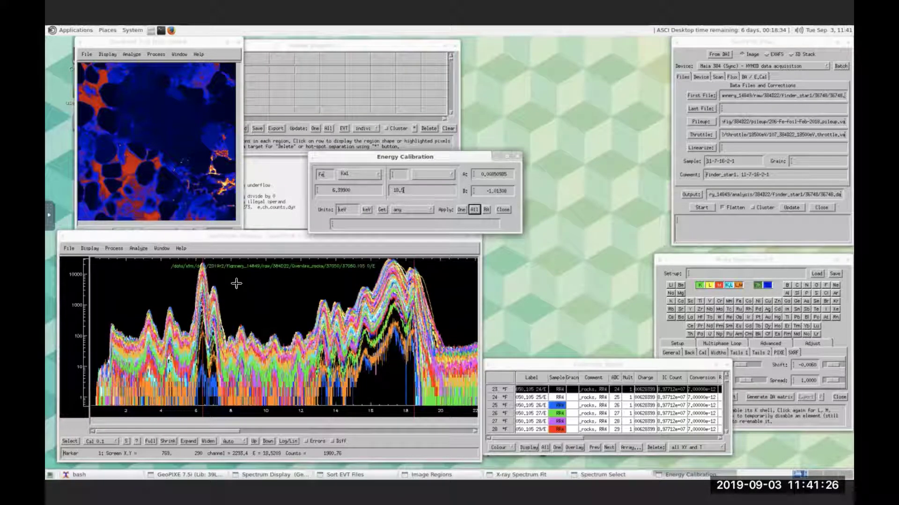
# Load the energy calibrations for all spectra from 36714_ECAL.spec in the Stds analysis folder.
pyautogui.click(113, 248)
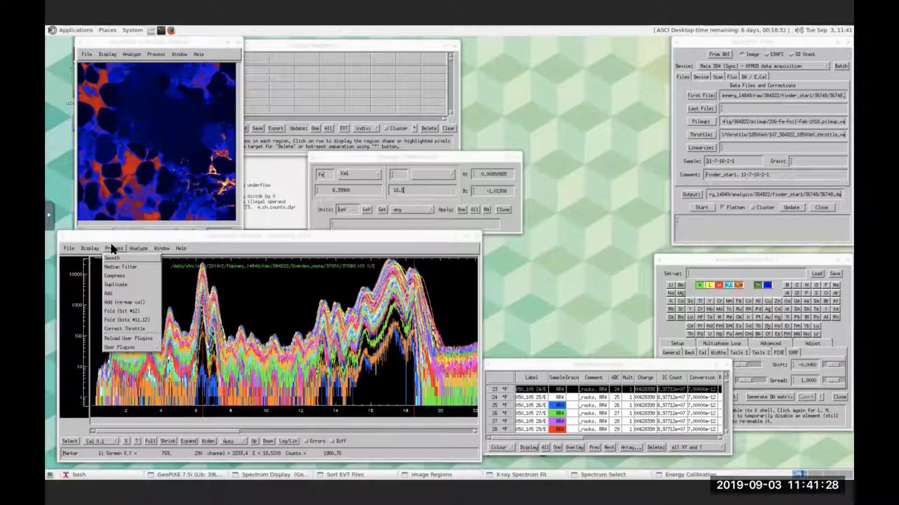
pyautogui.moveTo(91, 249)
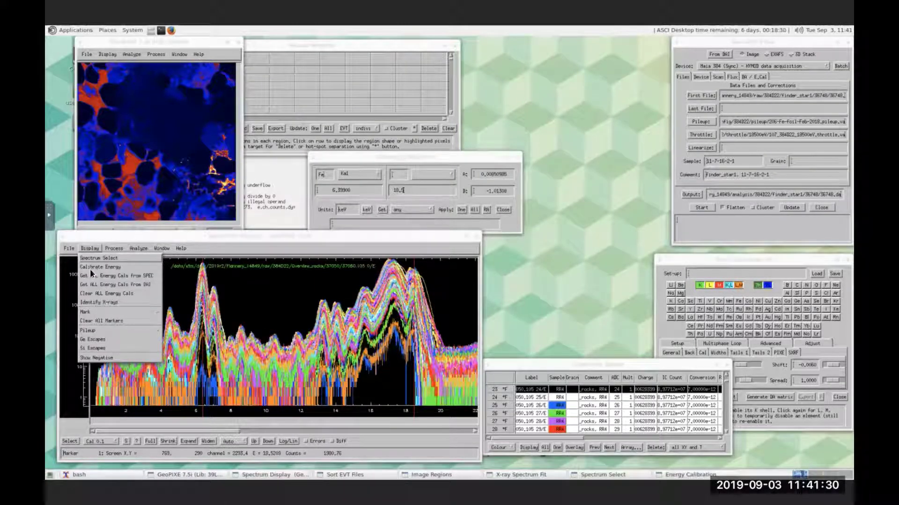
pyautogui.click(129, 276)
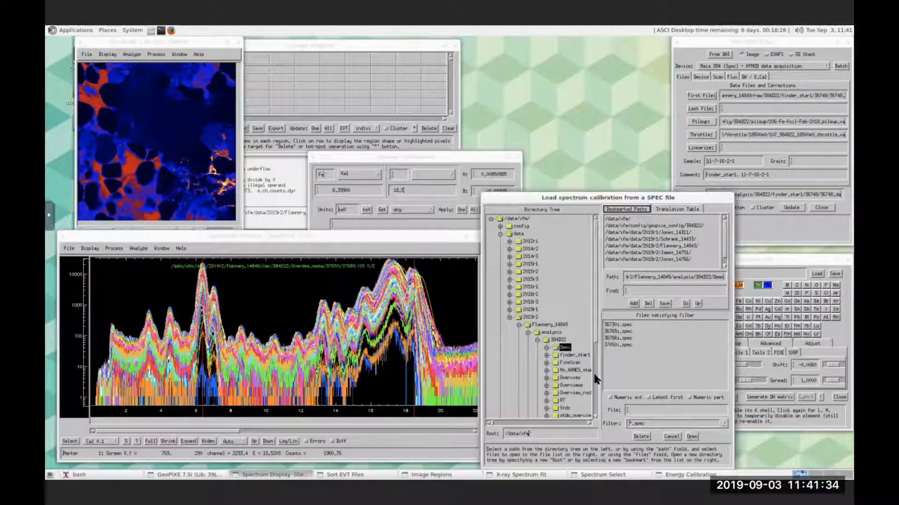
pyautogui.doubleClick(569, 378)
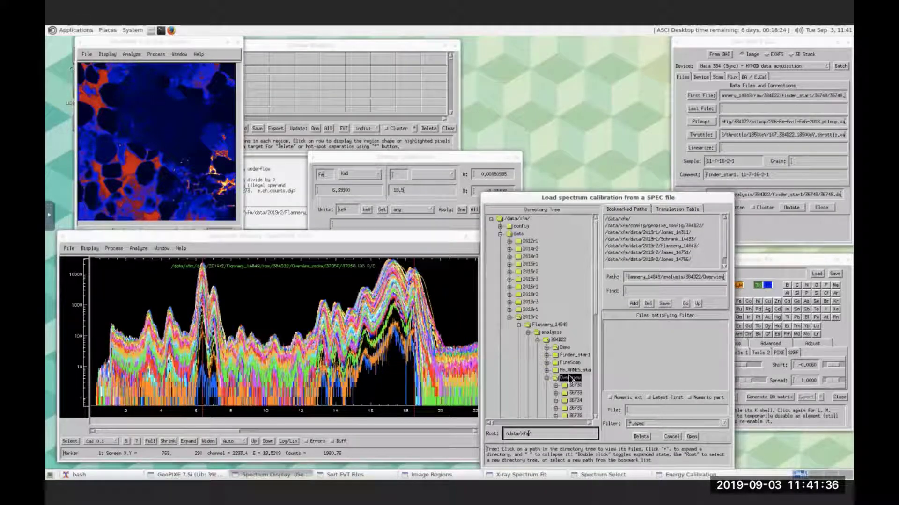
pyautogui.click(575, 394)
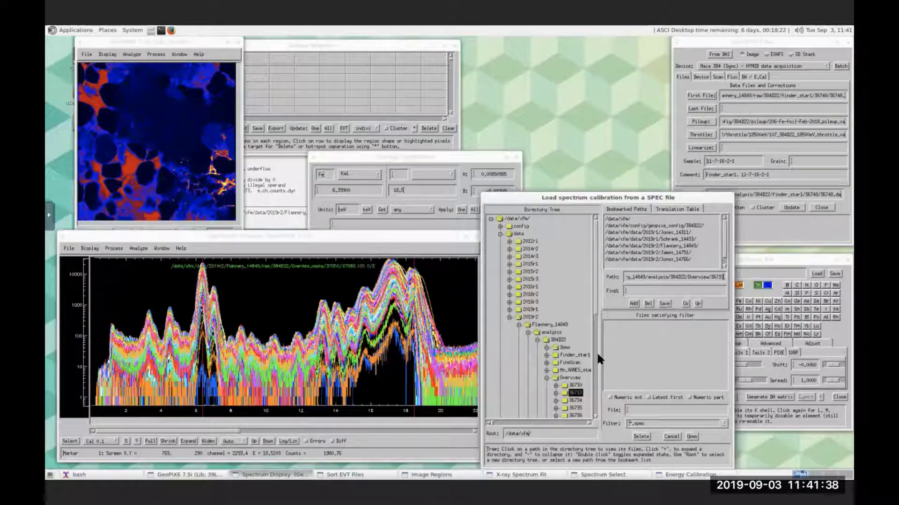
pyautogui.moveTo(595, 305); pyautogui.dragTo(595, 368)
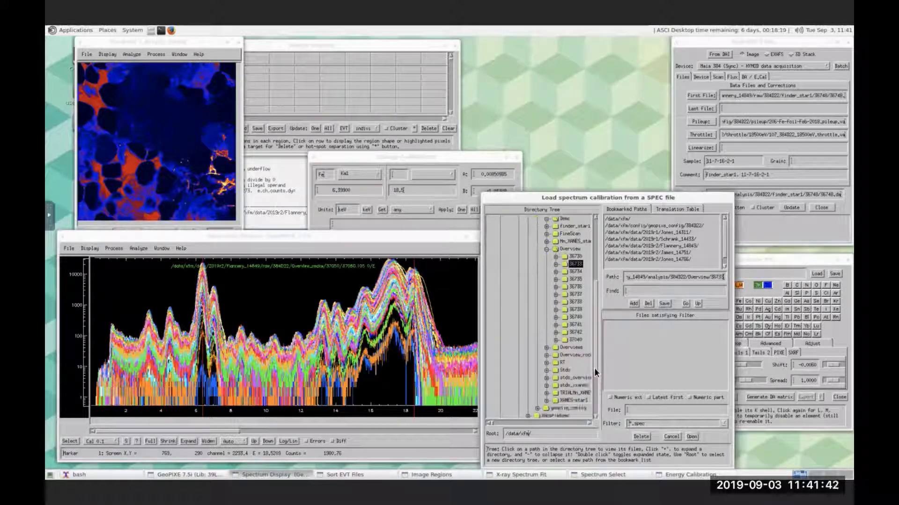
pyautogui.doubleClick(565, 370)
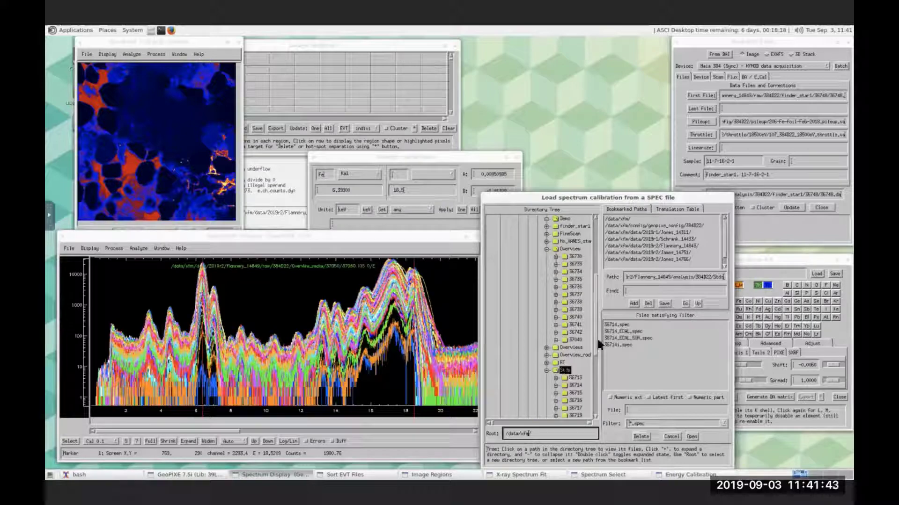
pyautogui.click(637, 332)
pyautogui.click(691, 436)
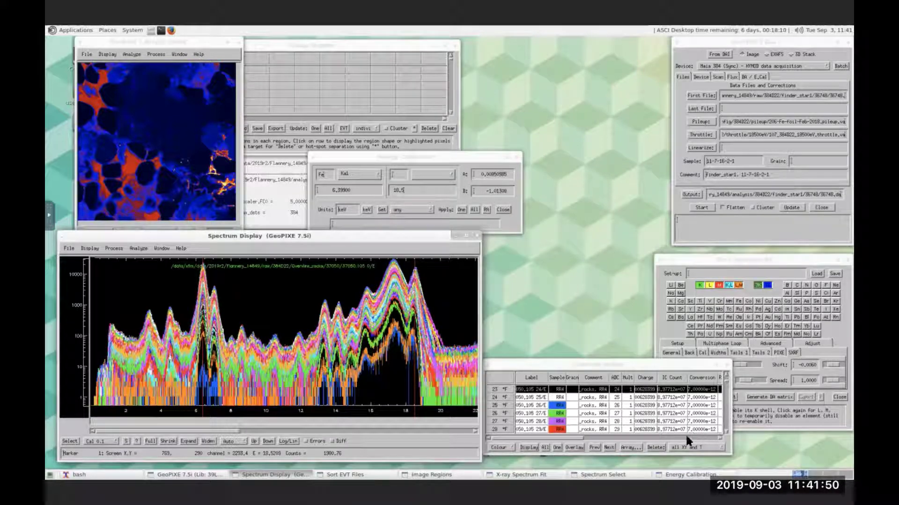
# Add all the detector spectra into a single sum spectrum, re-mapping their energy calibrations.
pyautogui.click(729, 258)
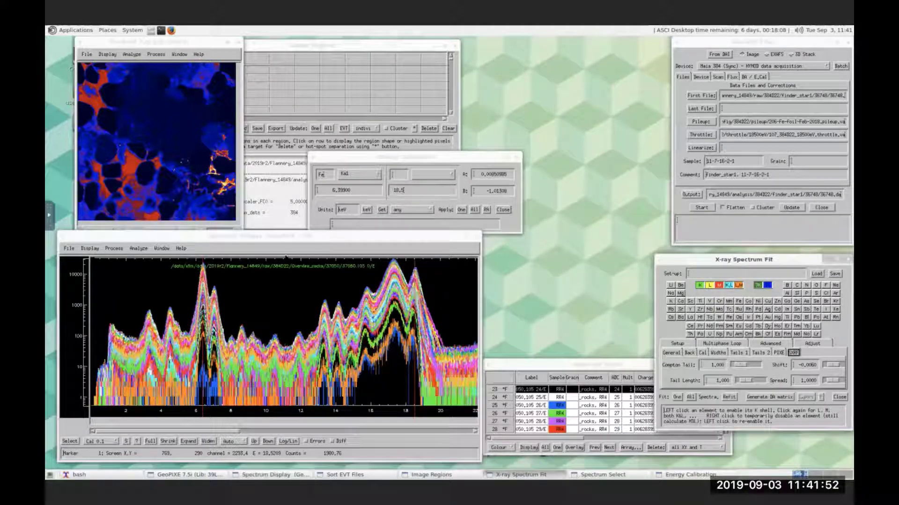
pyautogui.click(171, 237)
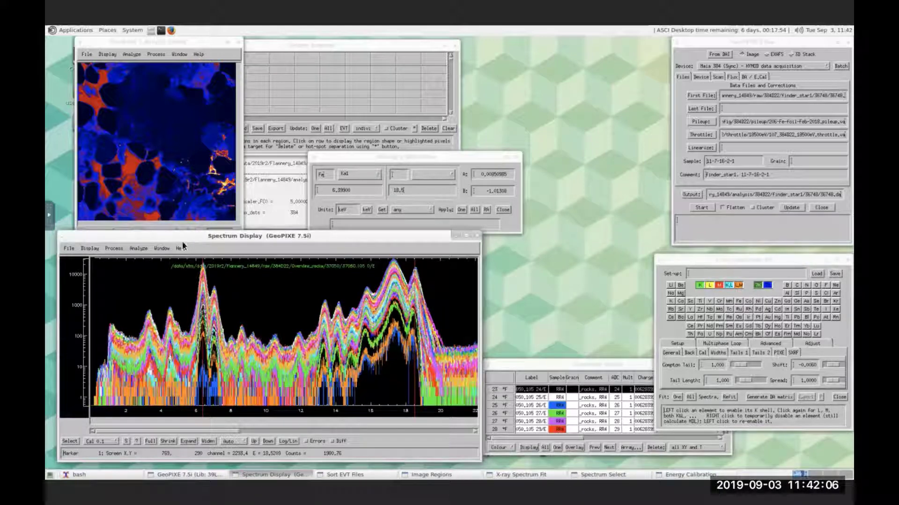
pyautogui.click(115, 248)
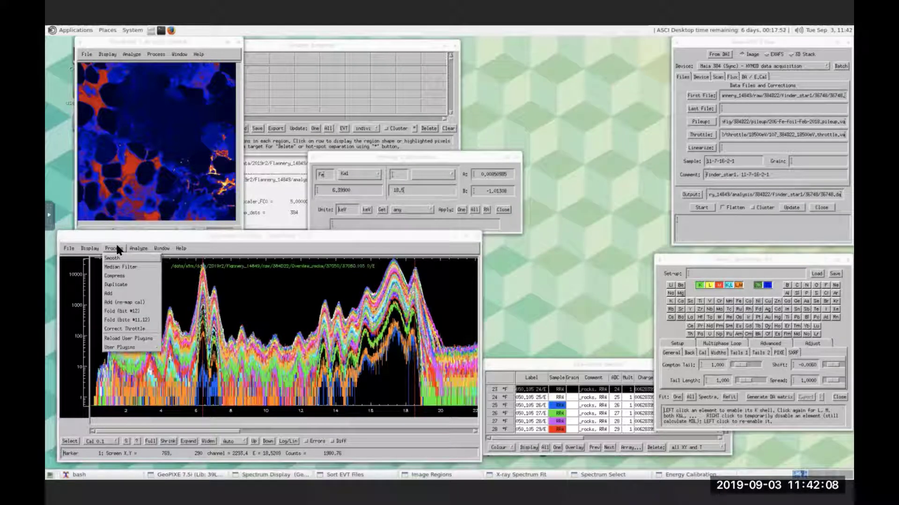
pyautogui.click(110, 302)
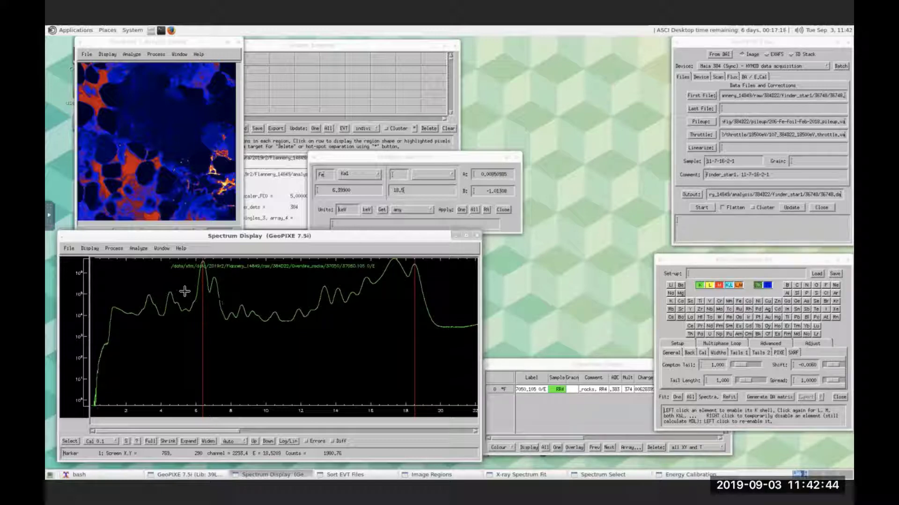
pyautogui.click(232, 291)
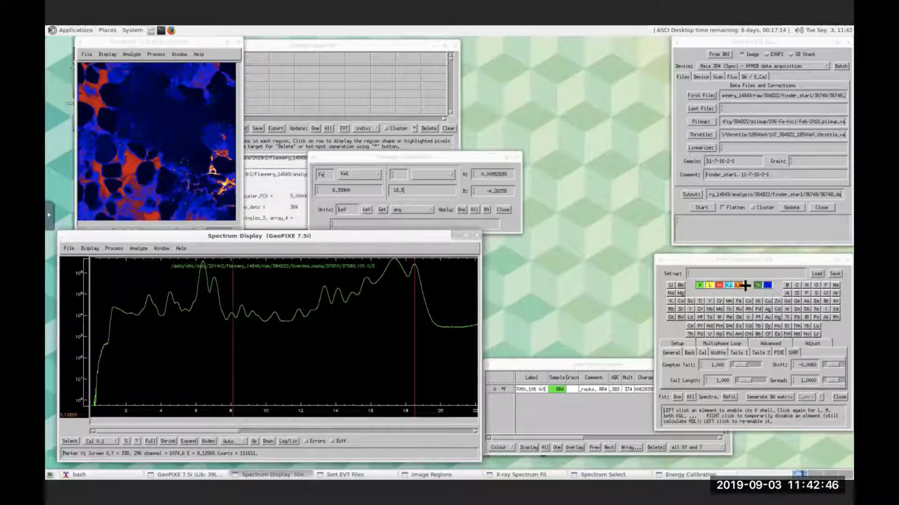
pyautogui.click(759, 256)
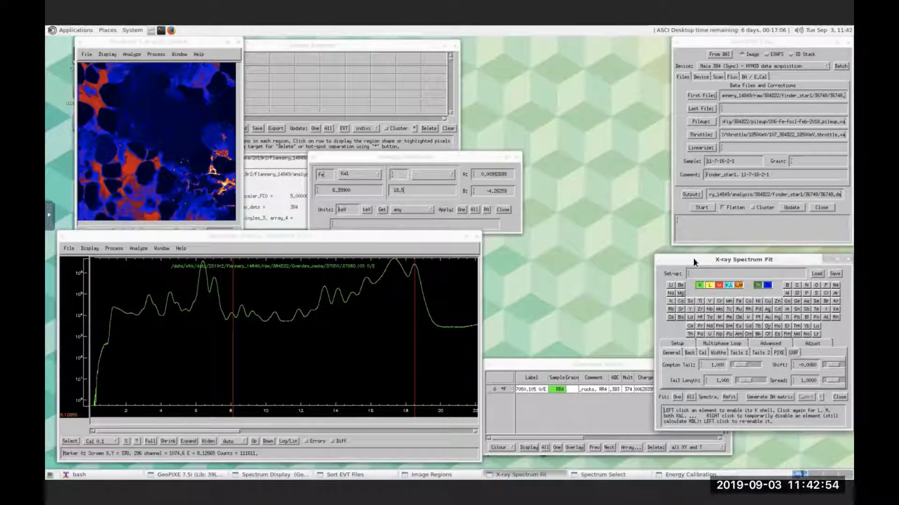
pyautogui.moveTo(706, 255); pyautogui.dragTo(692, 255)
pyautogui.click(704, 301)
pyautogui.click(695, 301)
pyautogui.click(675, 309)
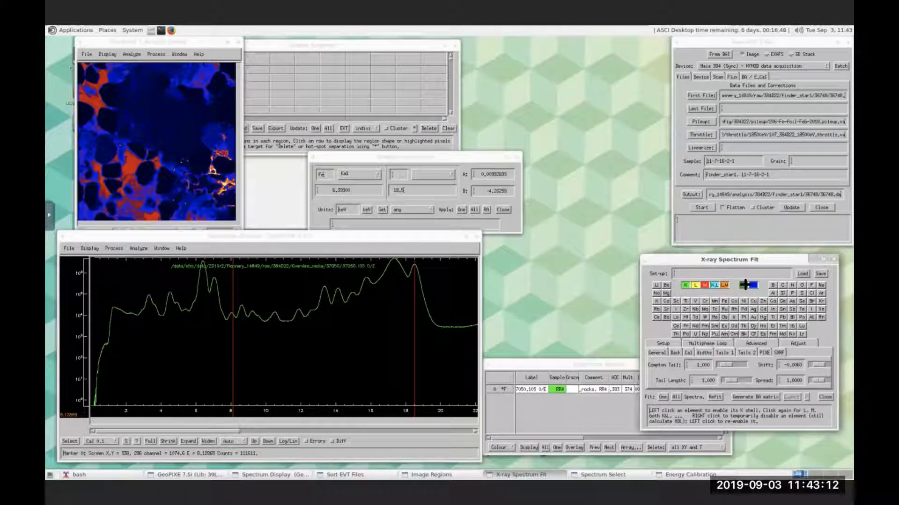
pyautogui.click(706, 301)
pyautogui.click(706, 301)
pyautogui.click(706, 301)
pyautogui.click(724, 318)
pyautogui.click(724, 317)
pyautogui.click(725, 318)
pyautogui.click(726, 317)
pyautogui.click(726, 317)
pyautogui.click(726, 317)
pyautogui.click(727, 318)
pyautogui.click(726, 317)
pyautogui.click(703, 301)
pyautogui.click(728, 316)
pyautogui.click(728, 316)
# Open the Line Identification table, move it clear of the spectrum, and set the spectrum markers to Identify Line mode.
pyautogui.click(137, 442)
pyautogui.click(137, 441)
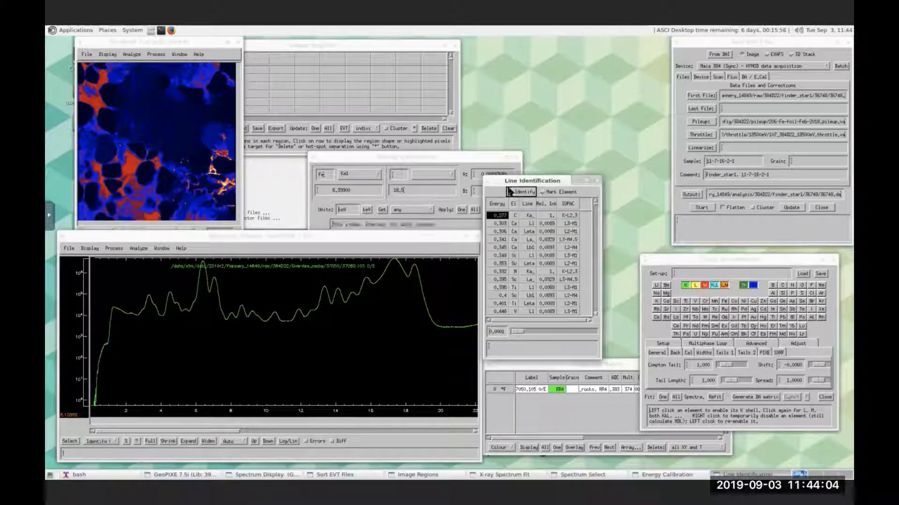
pyautogui.moveTo(527, 175); pyautogui.dragTo(541, 173)
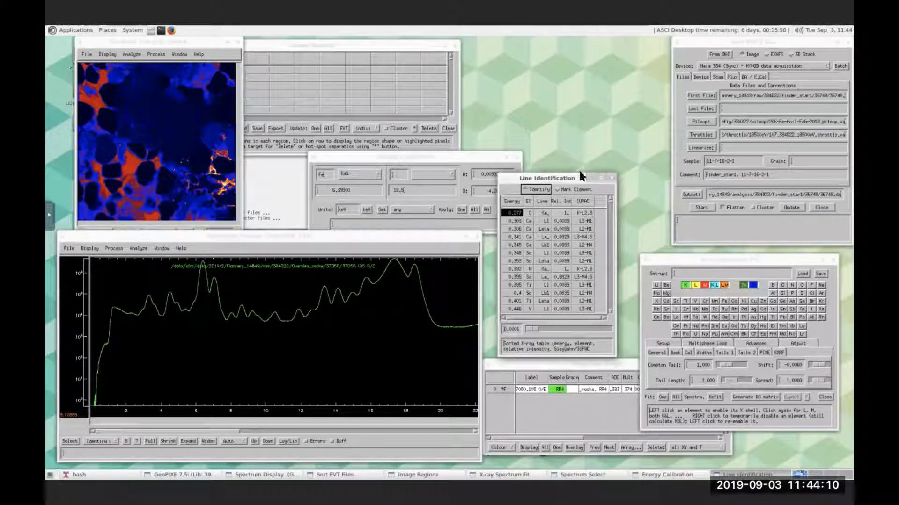
pyautogui.click(115, 441)
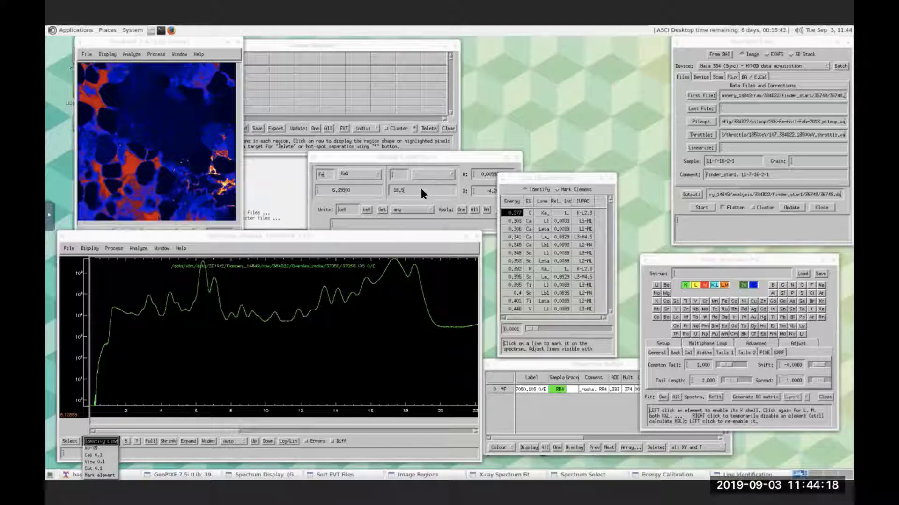
pyautogui.click(97, 454)
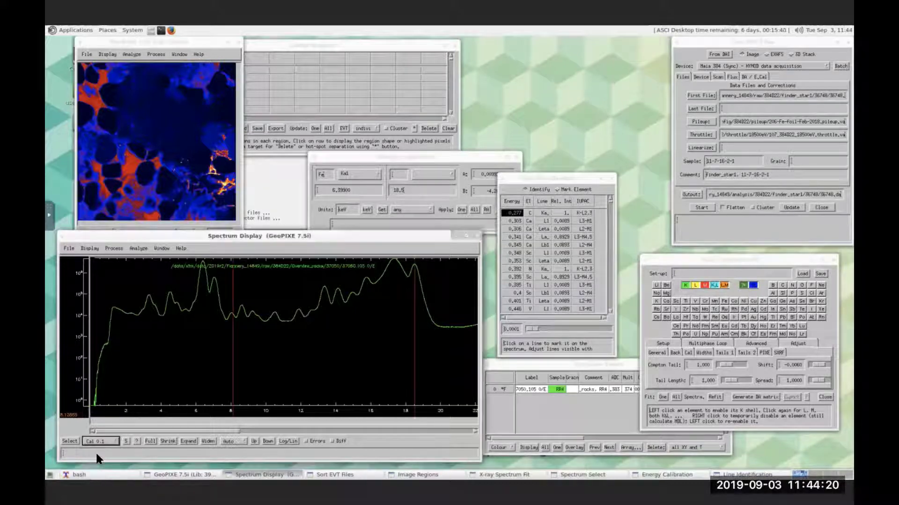
pyautogui.click(116, 440)
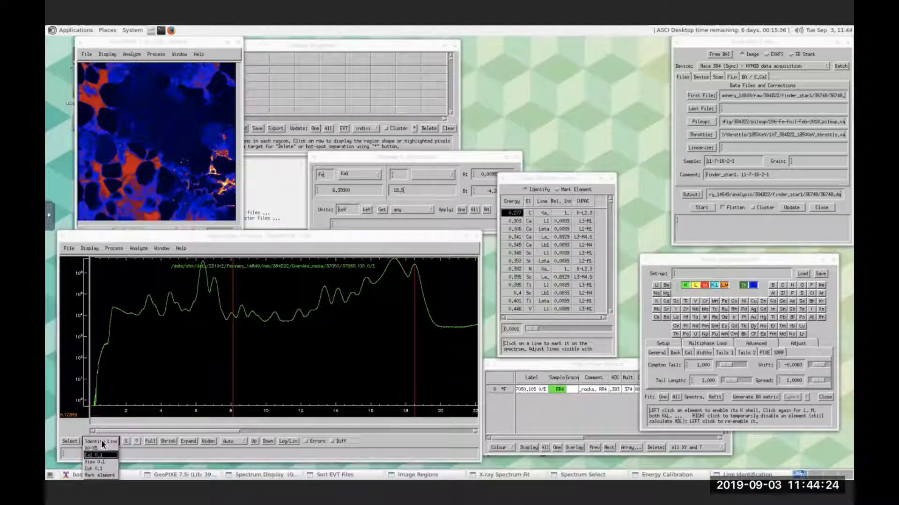
pyautogui.click(101, 440)
# Look up the X-ray lines for the sum spectrum peaks by placing the marker at about 10.5, 7.0, 6.3 and 13.4 keV.
pyautogui.moveTo(335, 337)
pyautogui.mouseDown()
pyautogui.moveTo(281, 335)
pyautogui.moveTo(253, 348)
pyautogui.moveTo(279, 346)
pyautogui.moveTo(273, 335)
pyautogui.mouseUp()
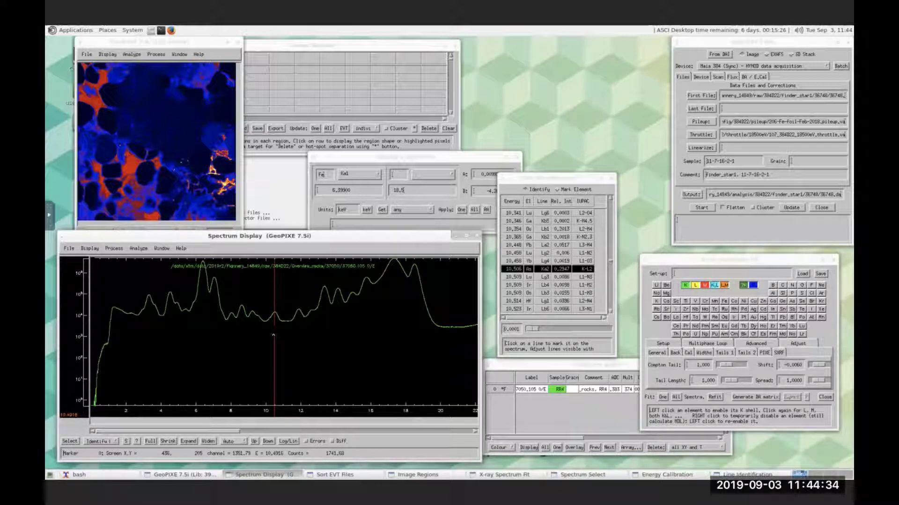
pyautogui.moveTo(274, 335); pyautogui.dragTo(214, 337)
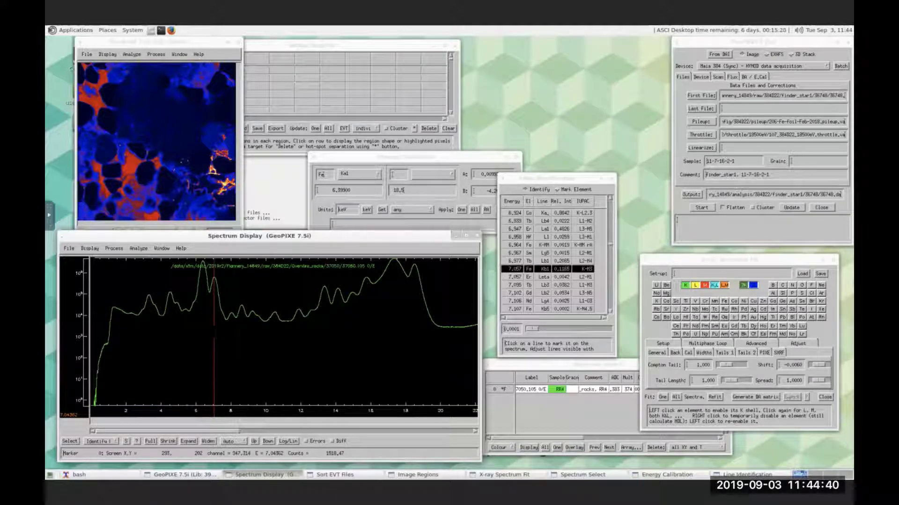
pyautogui.moveTo(214, 337); pyautogui.dragTo(202, 336)
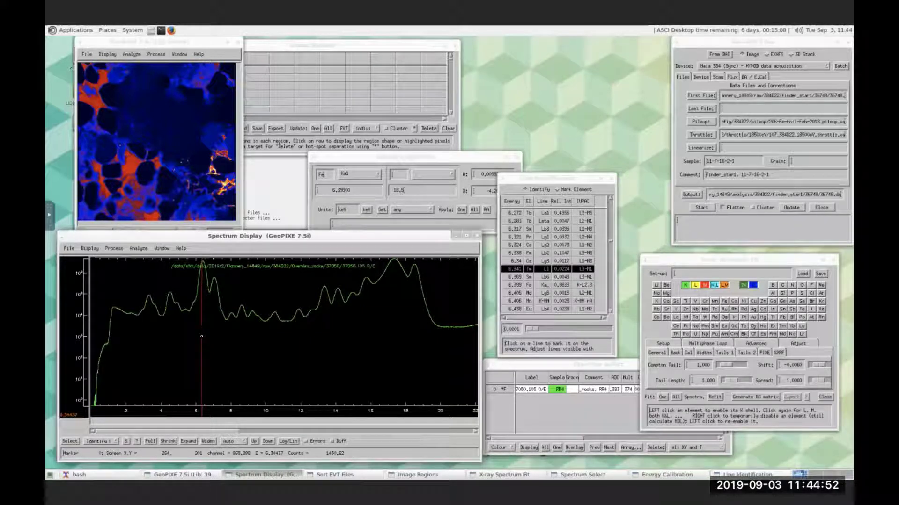
pyautogui.click(299, 330)
pyautogui.moveTo(299, 330); pyautogui.dragTo(326, 330)
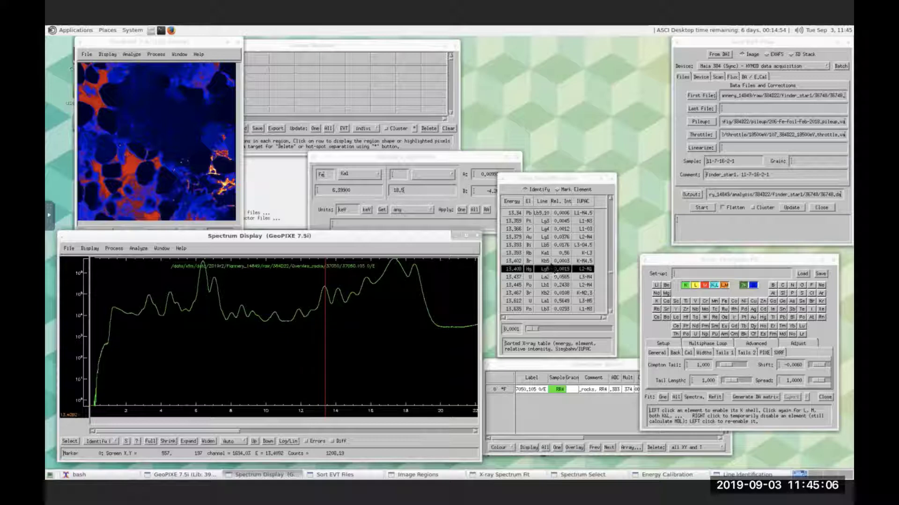
# Set the Line Identification window to Mark Element mode with K, L and M lines shown.
pyautogui.click(558, 189)
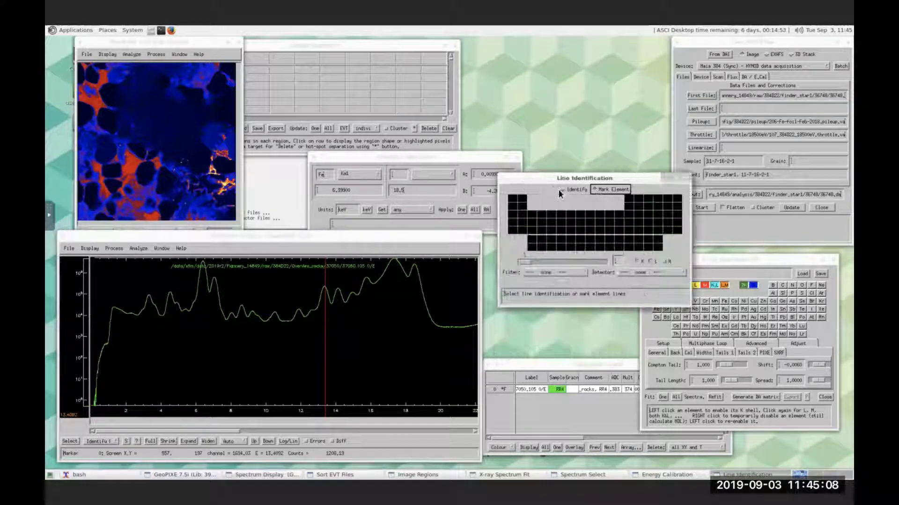
pyautogui.click(685, 175)
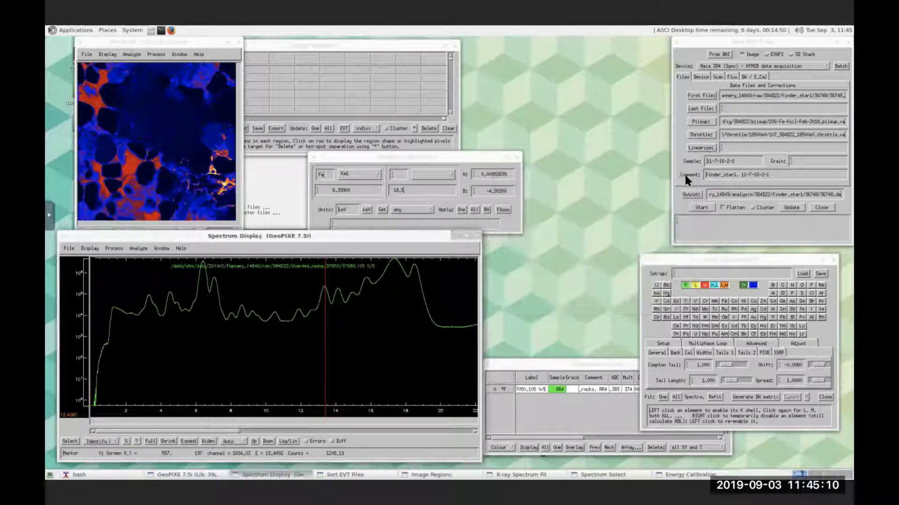
pyautogui.click(136, 439)
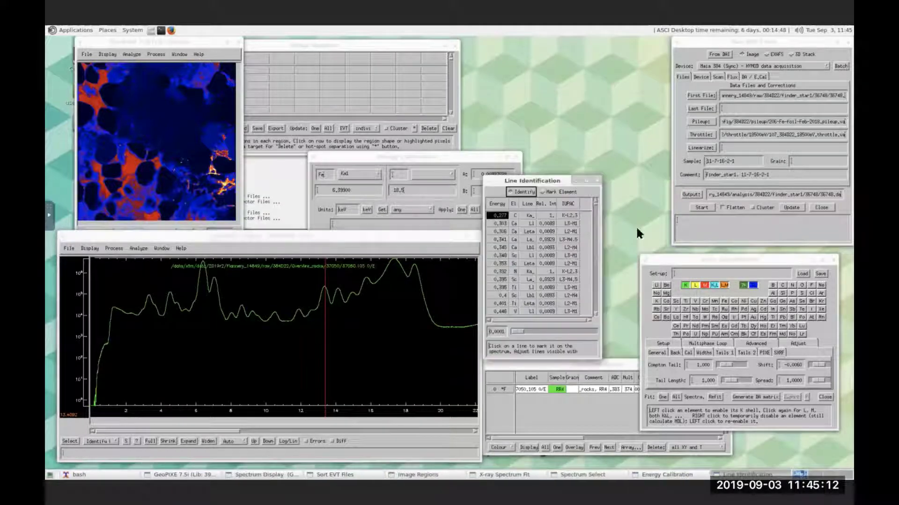
pyautogui.click(560, 192)
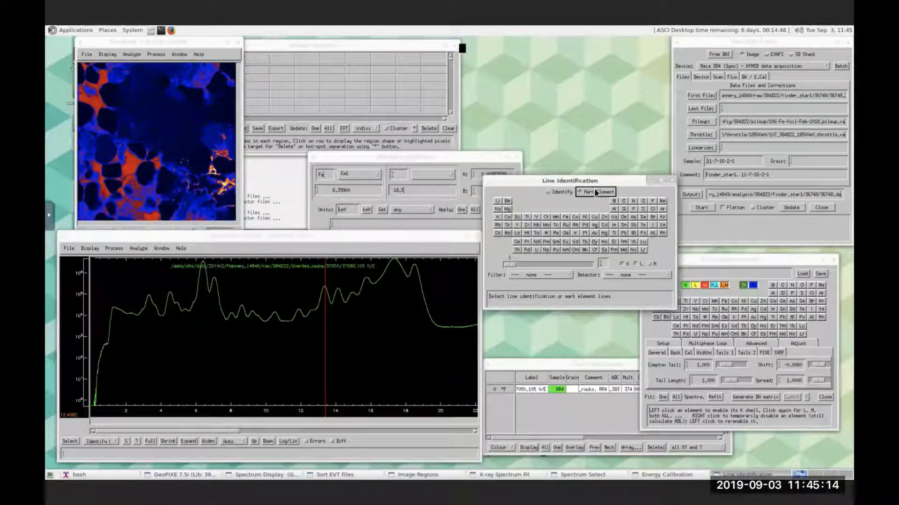
pyautogui.click(622, 264)
pyautogui.click(649, 263)
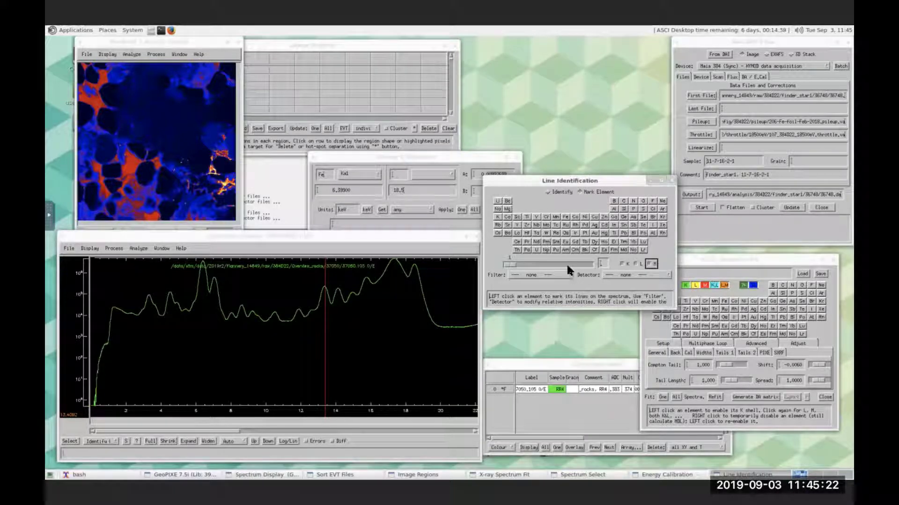
# Mark the lines of Fe, Pt, Ag, Mo, Nb and Y in turn on the sum spectrum to compare them with its peaks.
pyautogui.click(564, 215)
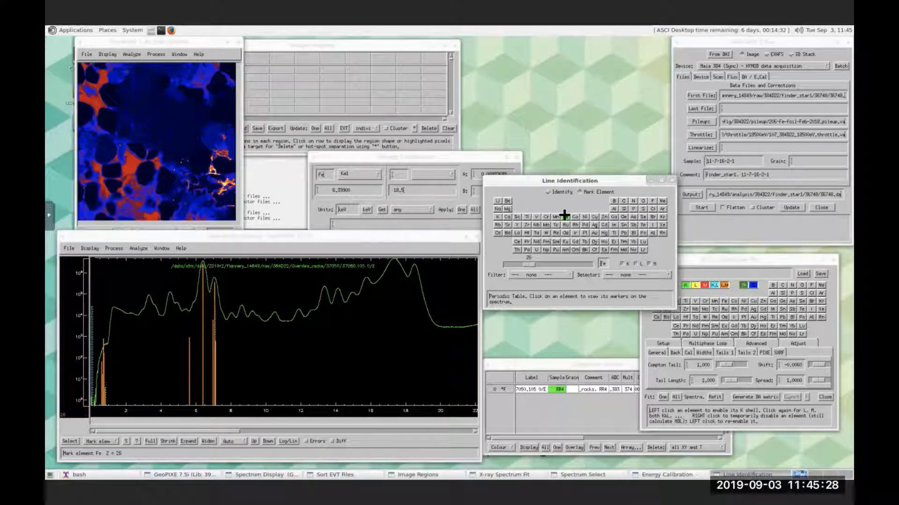
pyautogui.click(586, 233)
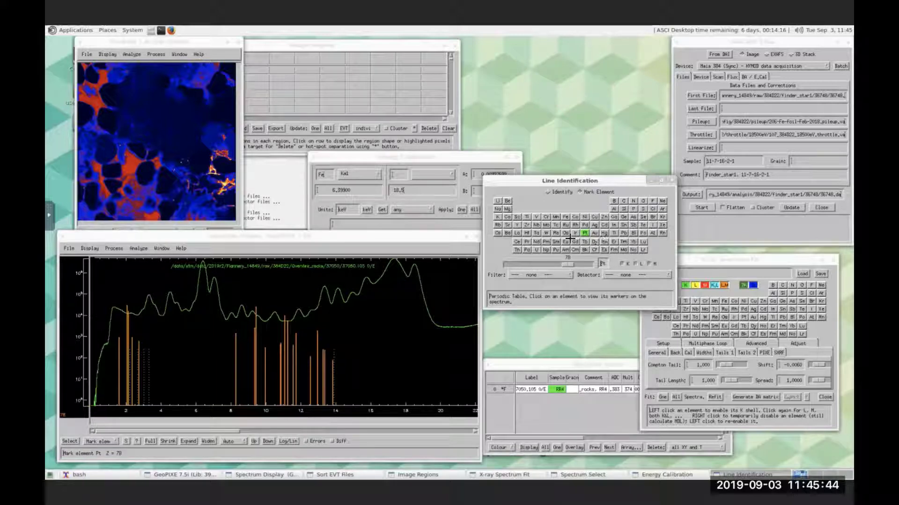
pyautogui.click(593, 225)
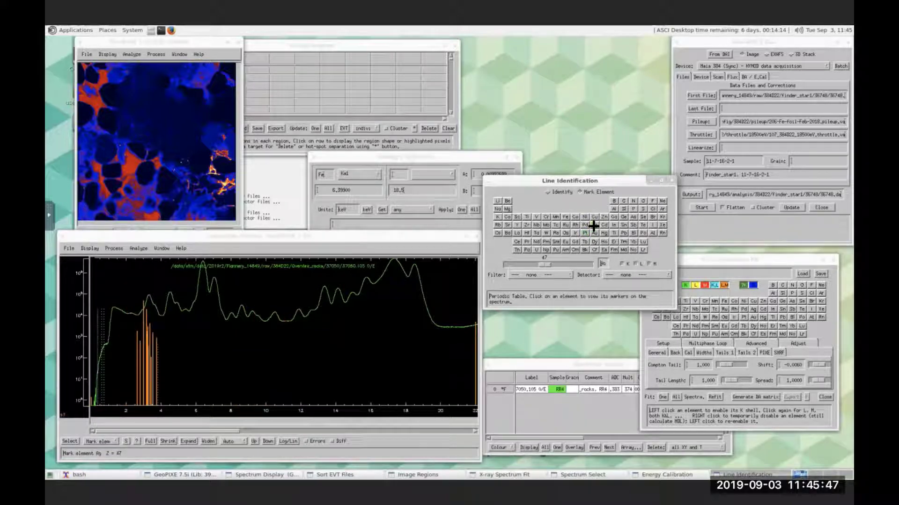
pyautogui.click(545, 225)
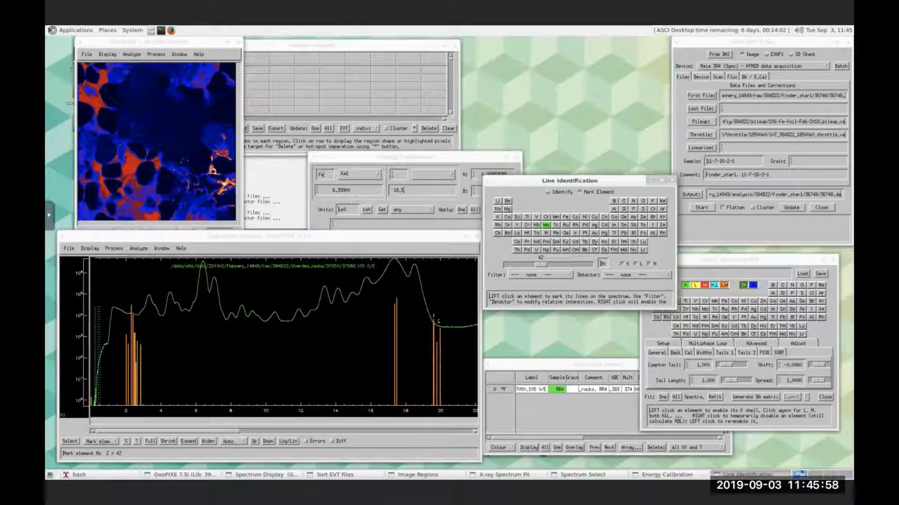
pyautogui.click(537, 224)
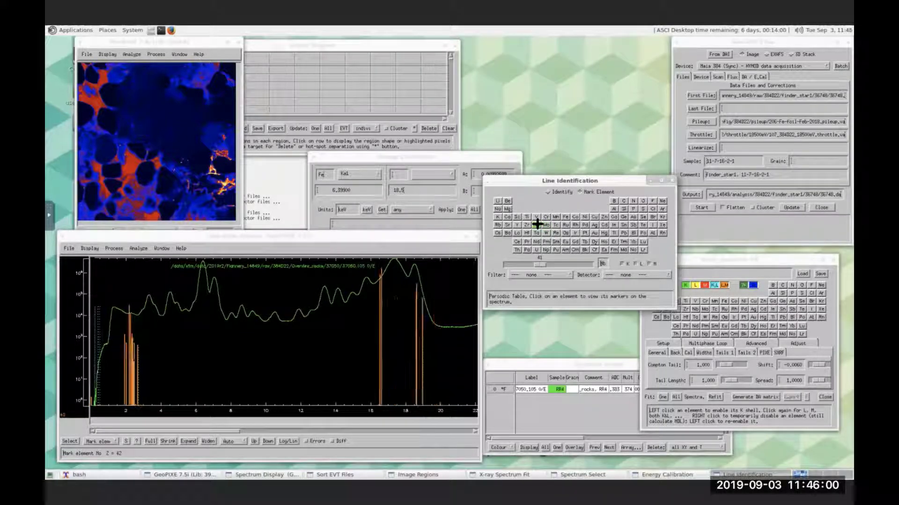
pyautogui.click(516, 225)
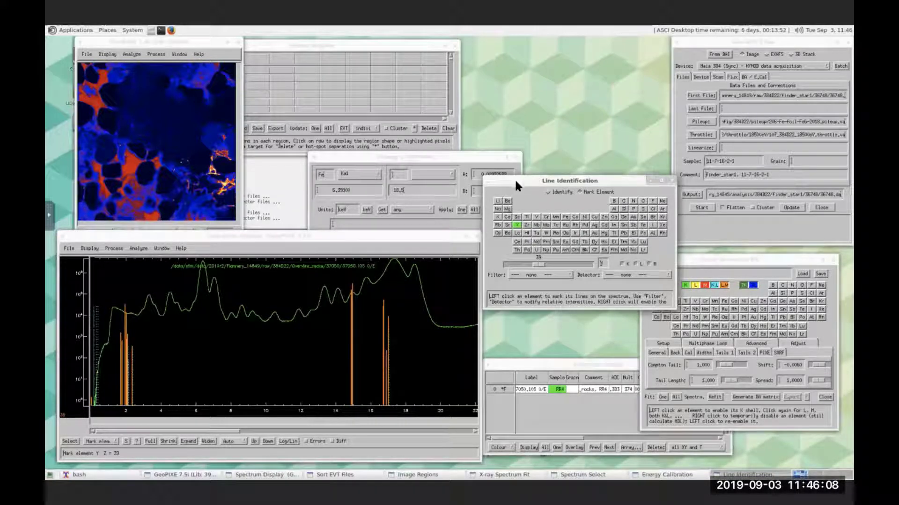
# Move Line Identification clear of the X-ray Spectrum Fit window and start a new yield calculation from the fit setup.
pyautogui.moveTo(618, 175); pyautogui.dragTo(618, 142)
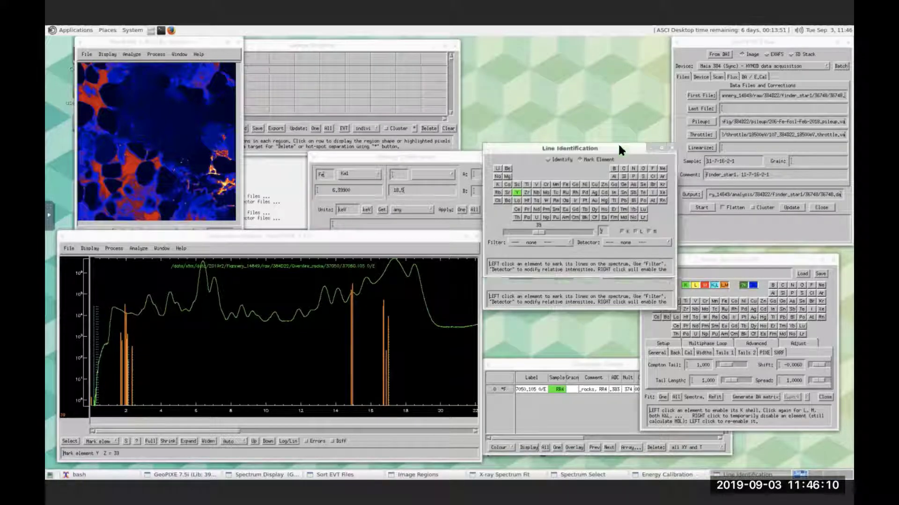
pyautogui.click(728, 260)
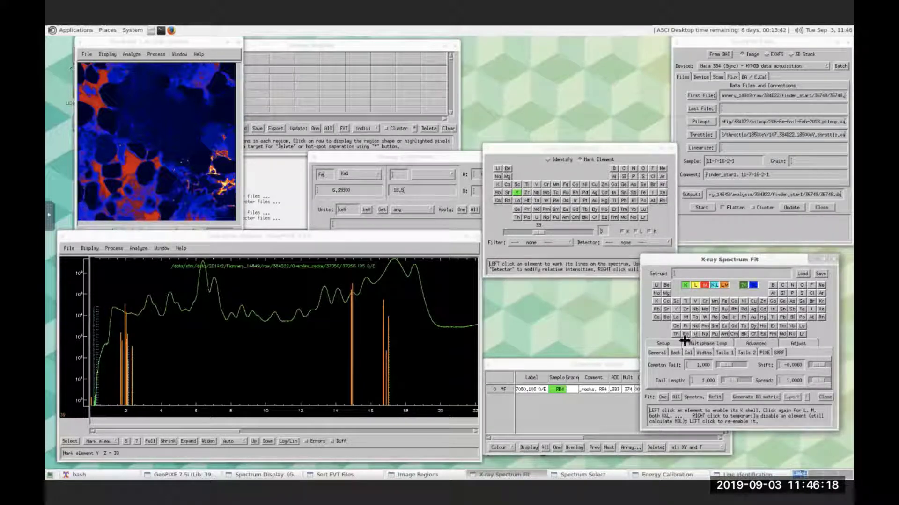
pyautogui.click(658, 352)
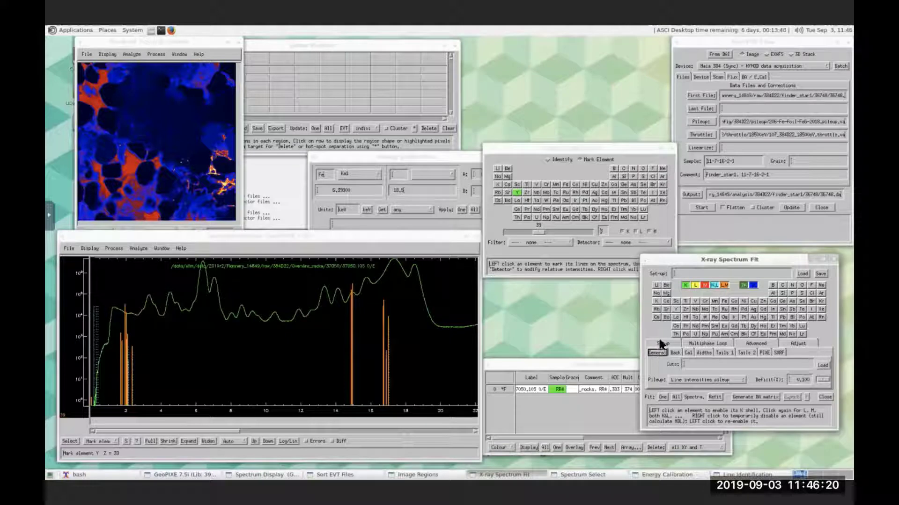
pyautogui.click(660, 344)
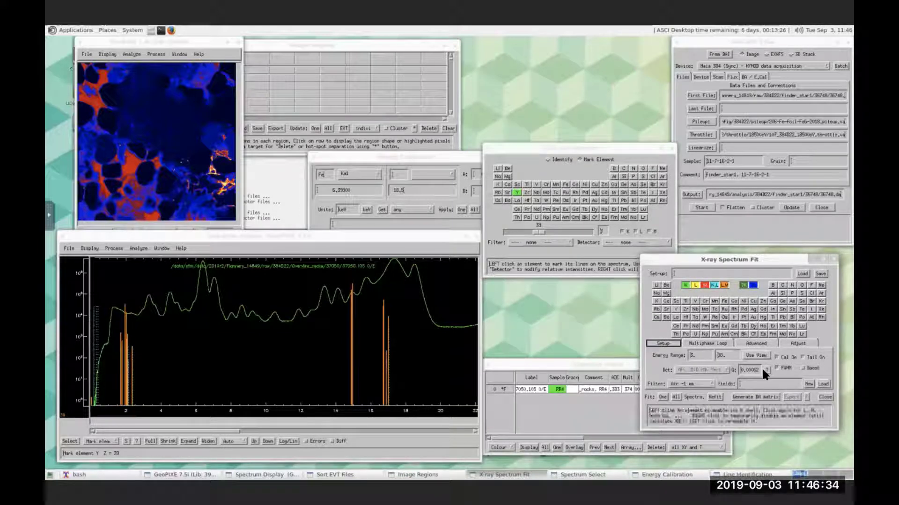
pyautogui.click(808, 384)
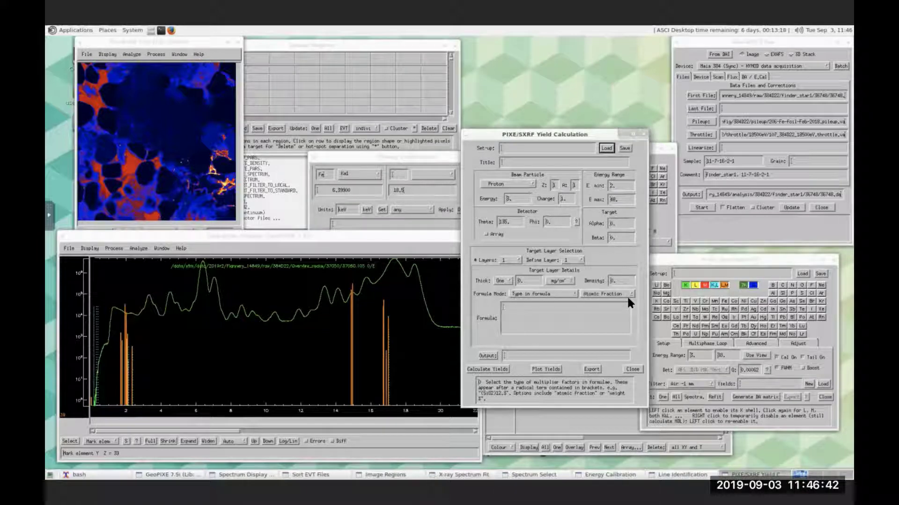
# Browse for a yield calculation set-up file in the geopixe_config/384D22/user/18500eV folder.
pyautogui.click(606, 148)
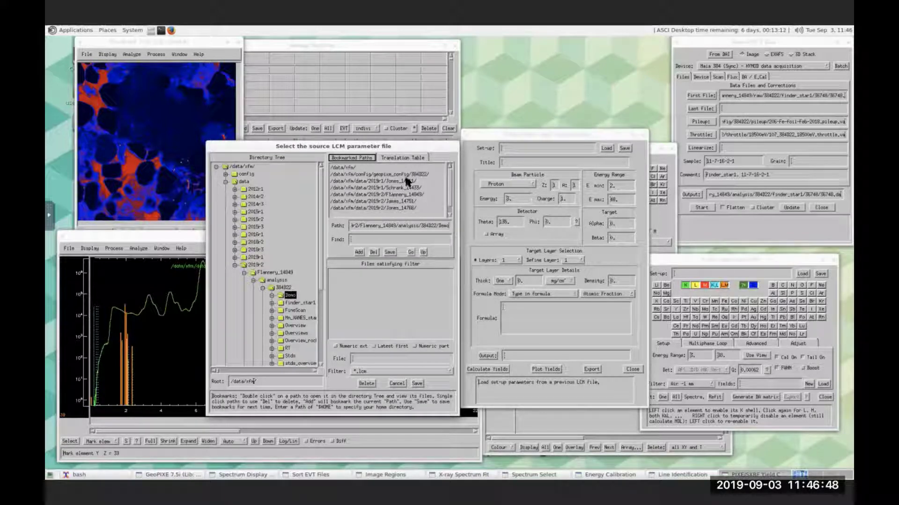
pyautogui.doubleClick(354, 174)
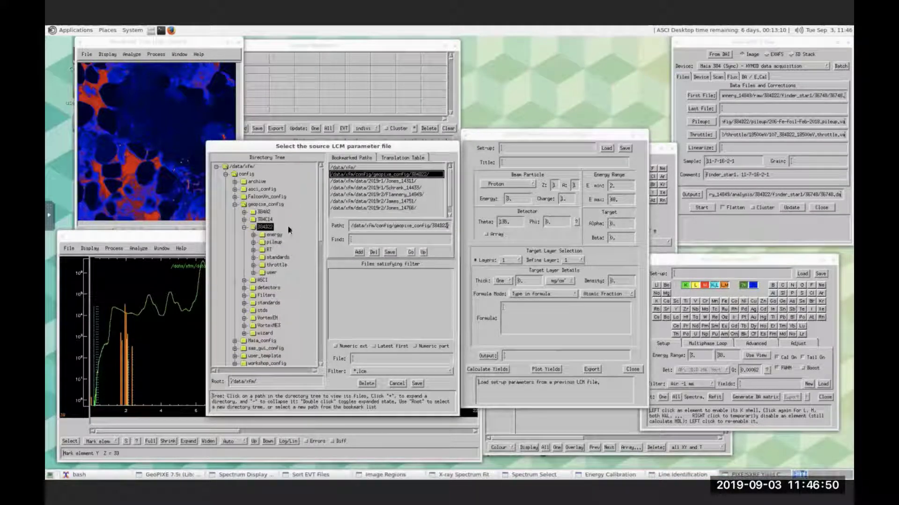
pyautogui.doubleClick(265, 271)
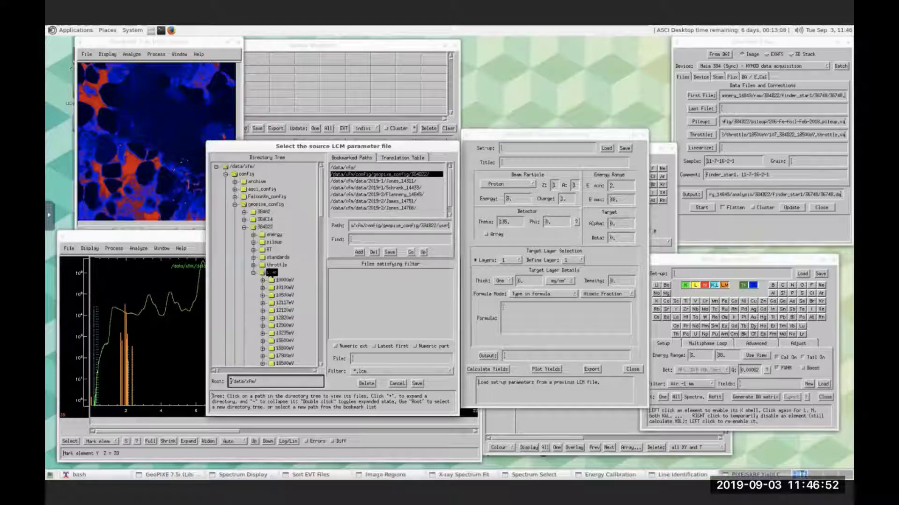
pyautogui.click(284, 363)
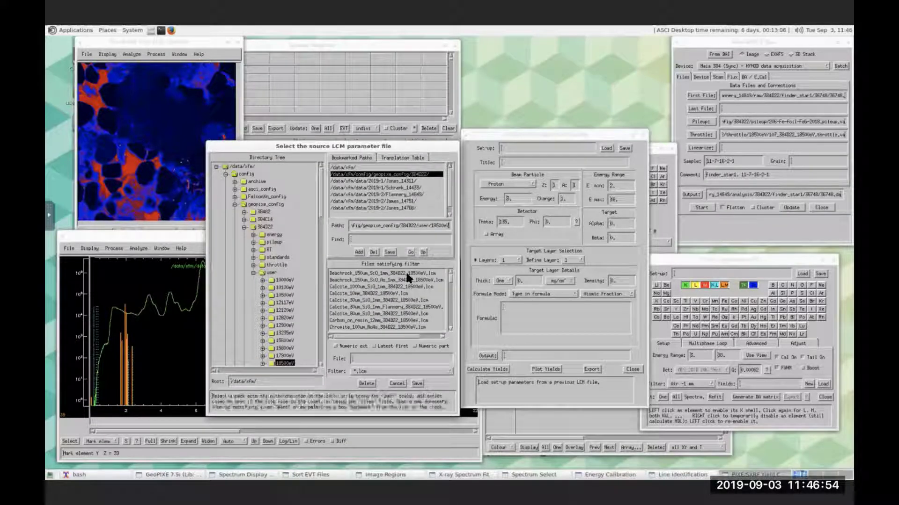
# Load the yield set-up parameters from quartz-30um-on-glass-384D22-18500eV.lcm.
pyautogui.scroll(-3, 449, 283)
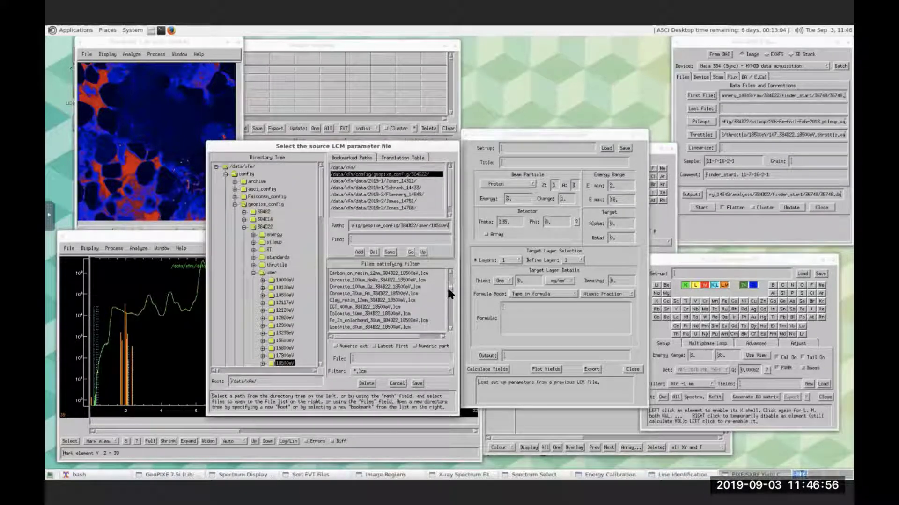
pyautogui.moveTo(449, 290); pyautogui.dragTo(447, 297)
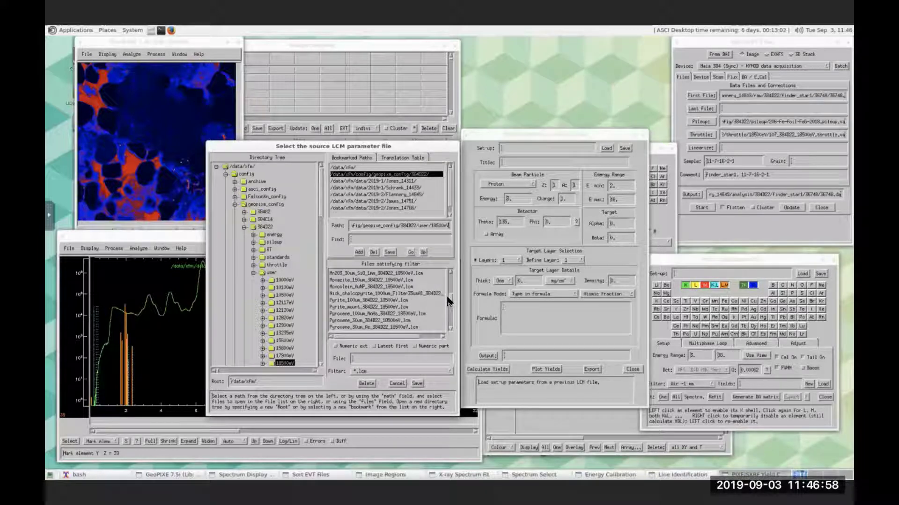
pyautogui.scroll(-1, 448, 300)
pyautogui.scroll(-4, 448, 300)
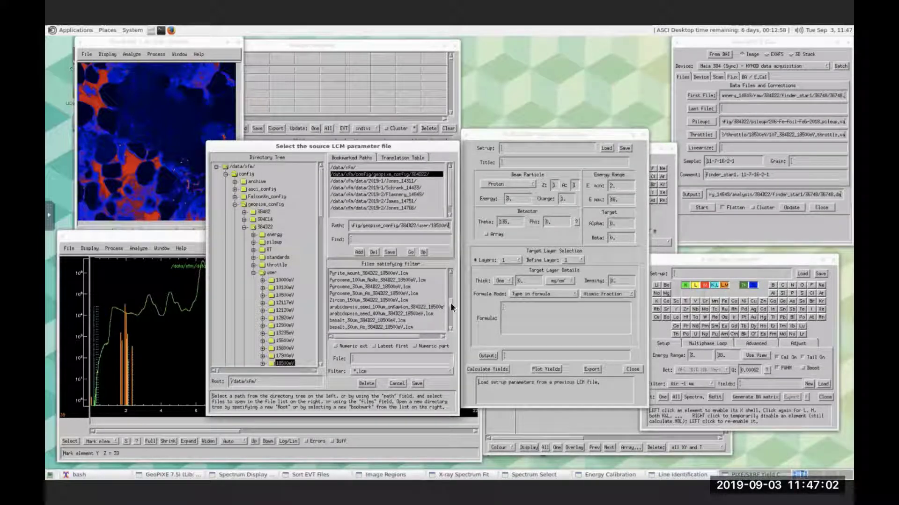
pyautogui.scroll(-2, 451, 303)
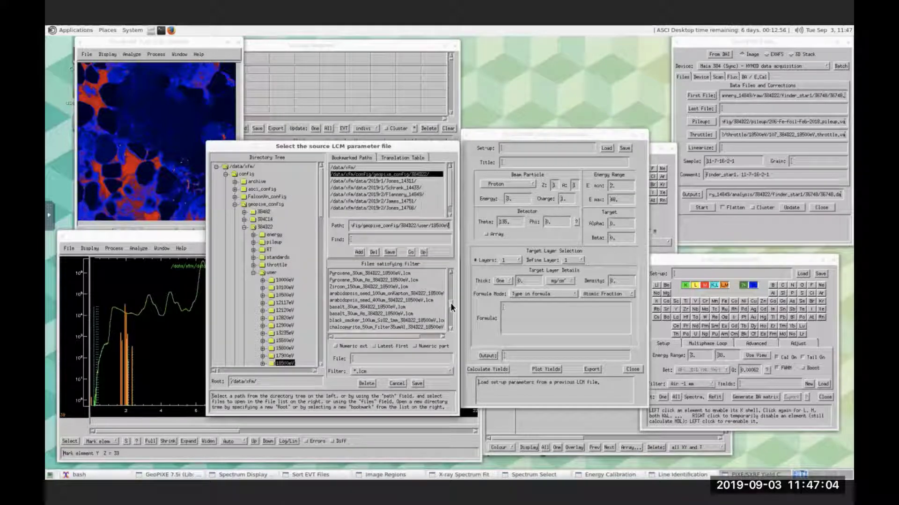
pyautogui.scroll(9, 450, 299)
pyautogui.moveTo(449, 291); pyautogui.dragTo(450, 323)
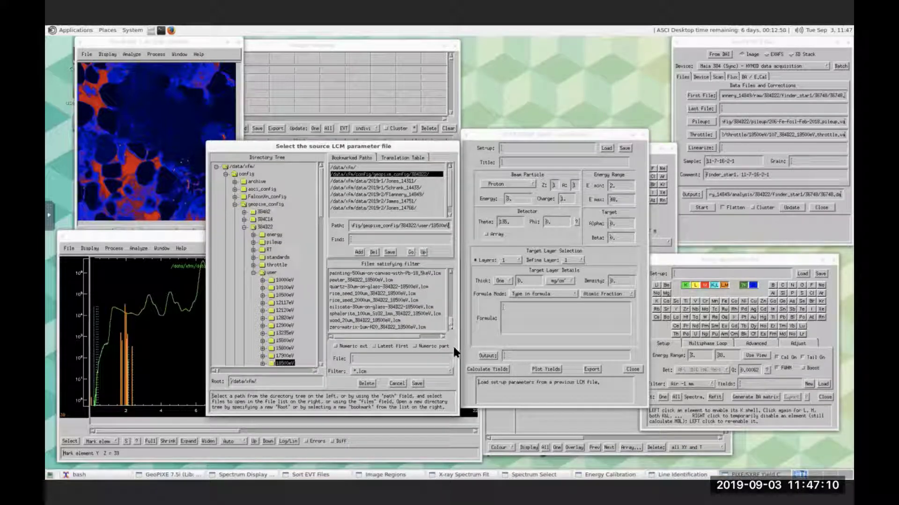
pyautogui.click(367, 280)
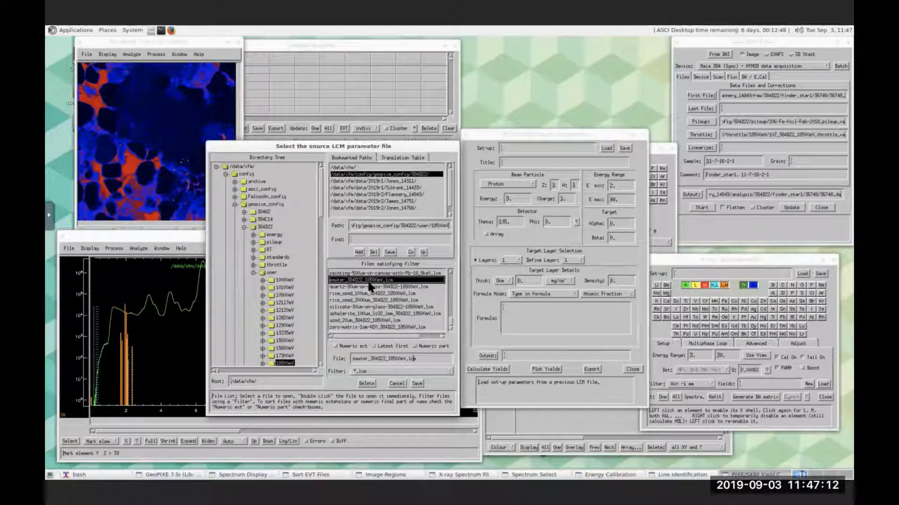
pyautogui.click(368, 287)
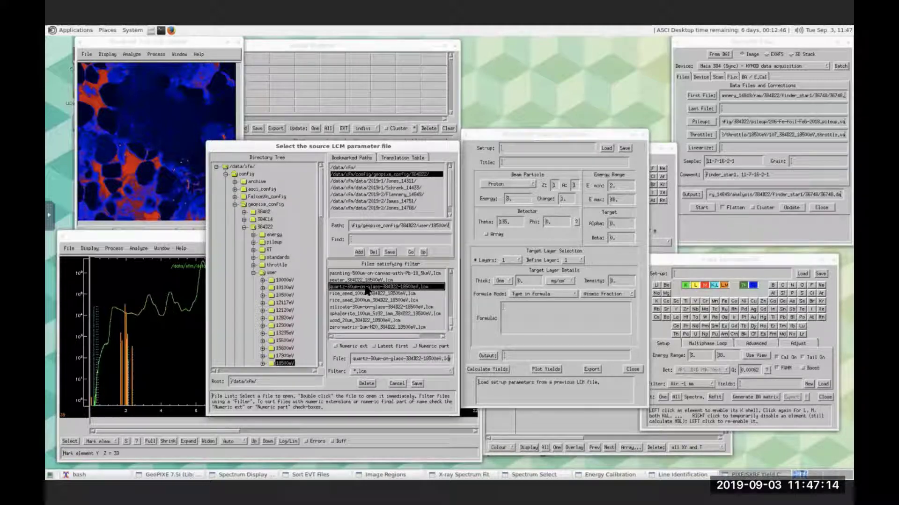
pyautogui.click(417, 384)
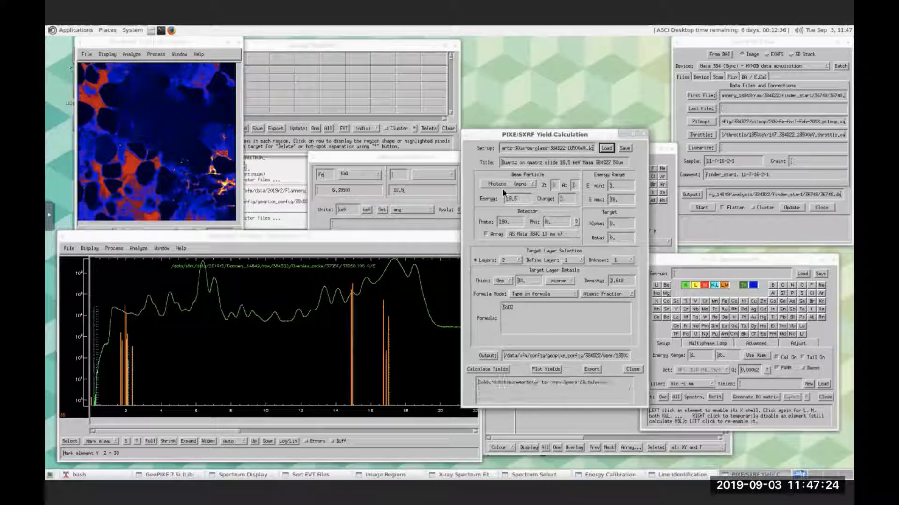
# Choose Photons (mono) as the beam particle and examine the target, detector and beam geometry in 3D, closing the view when done.
pyautogui.click(529, 184)
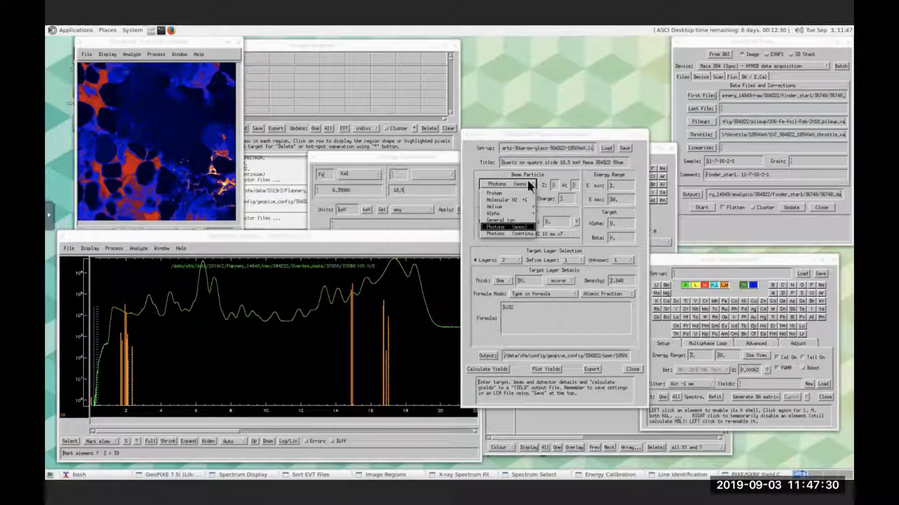
pyautogui.click(507, 227)
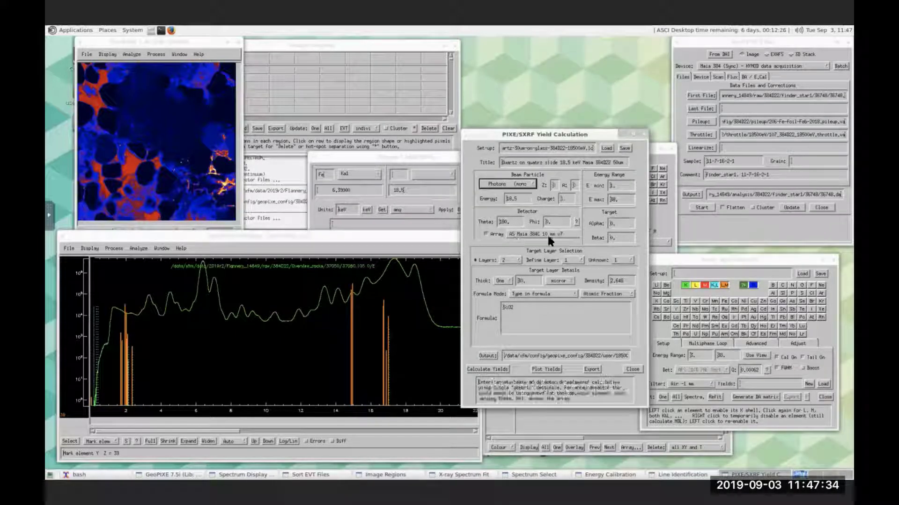
pyautogui.click(574, 218)
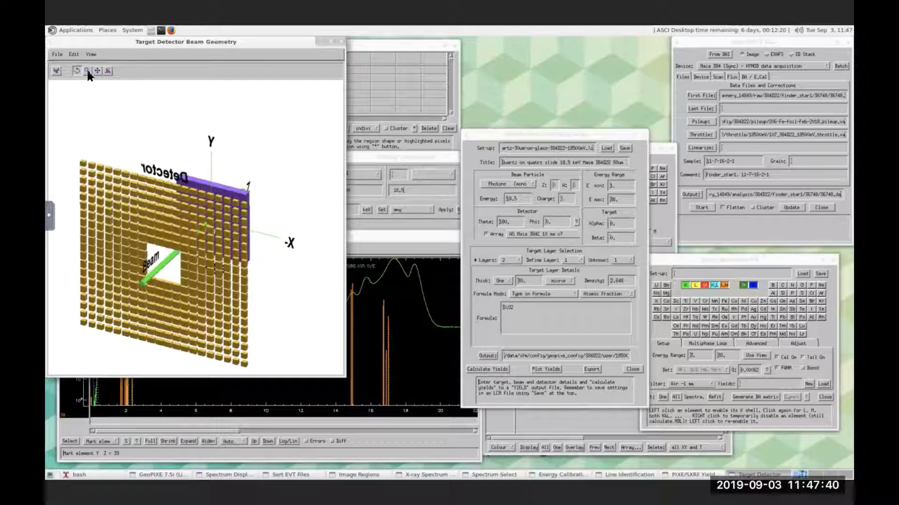
pyautogui.moveTo(208, 192); pyautogui.dragTo(231, 133)
pyautogui.moveTo(126, 41); pyautogui.dragTo(139, 70)
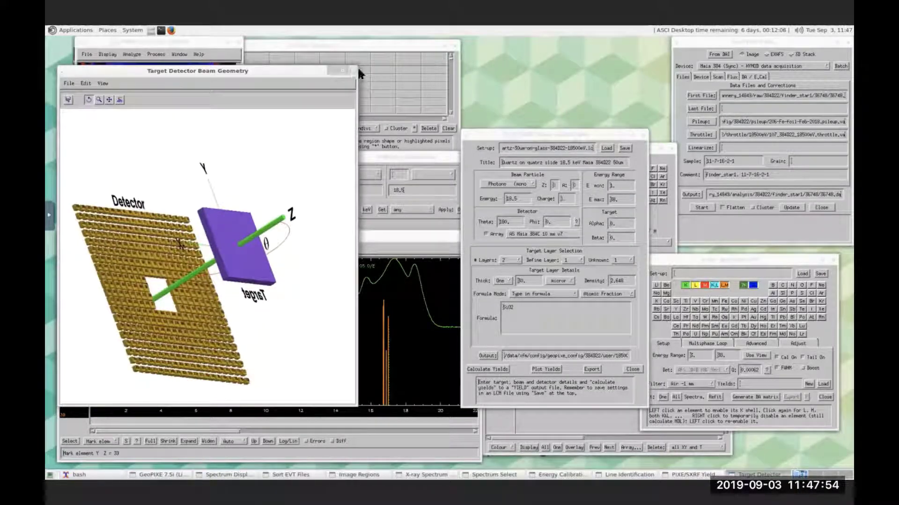
pyautogui.click(352, 70)
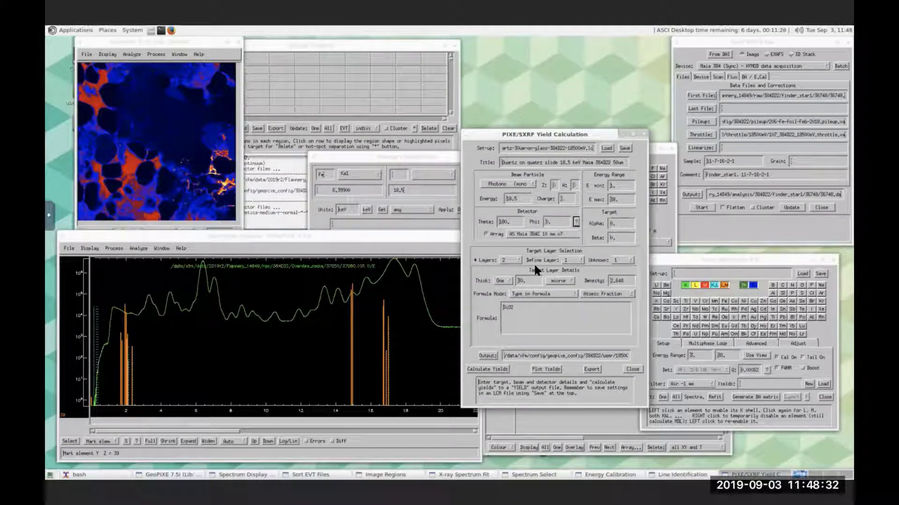
# Set the thickness mode of target layer 1 to One.
pyautogui.click(509, 281)
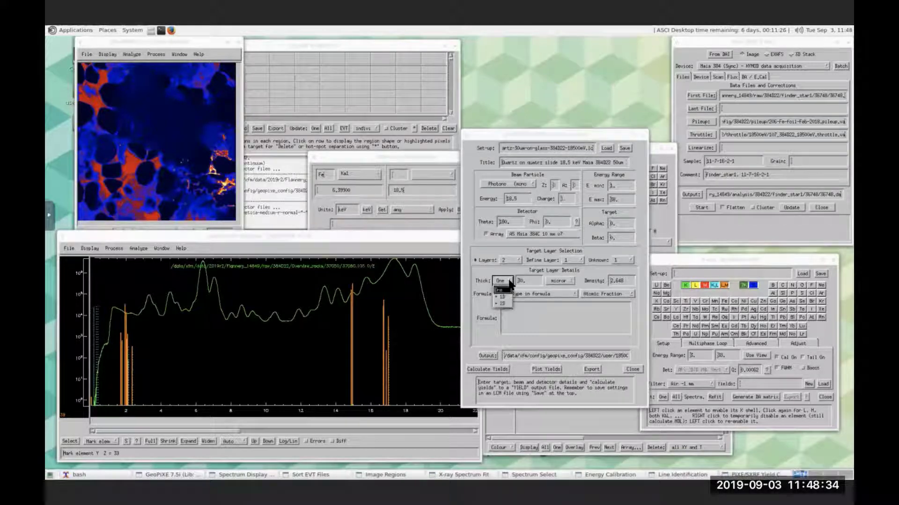
pyautogui.click(500, 291)
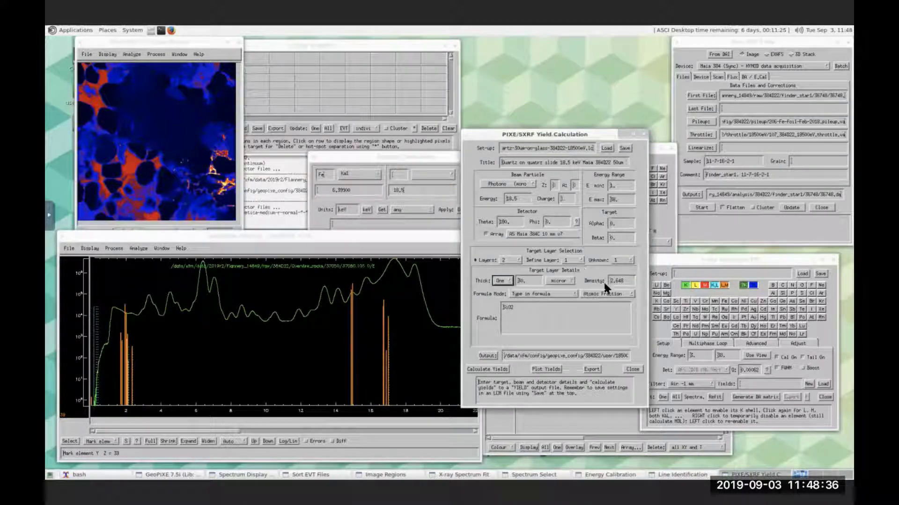
# Examine the thickness, density and formula of target layer 2, and return to the definition of layer 1.
pyautogui.click(580, 259)
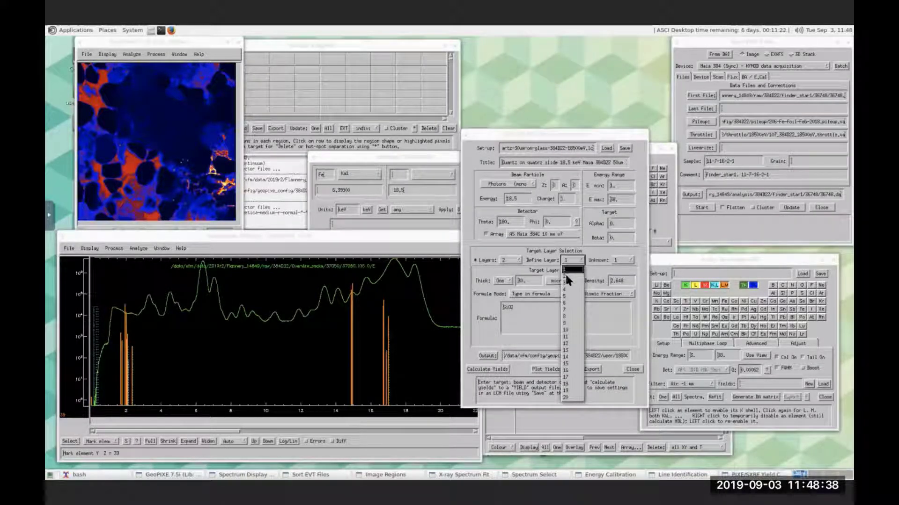
pyautogui.click(566, 276)
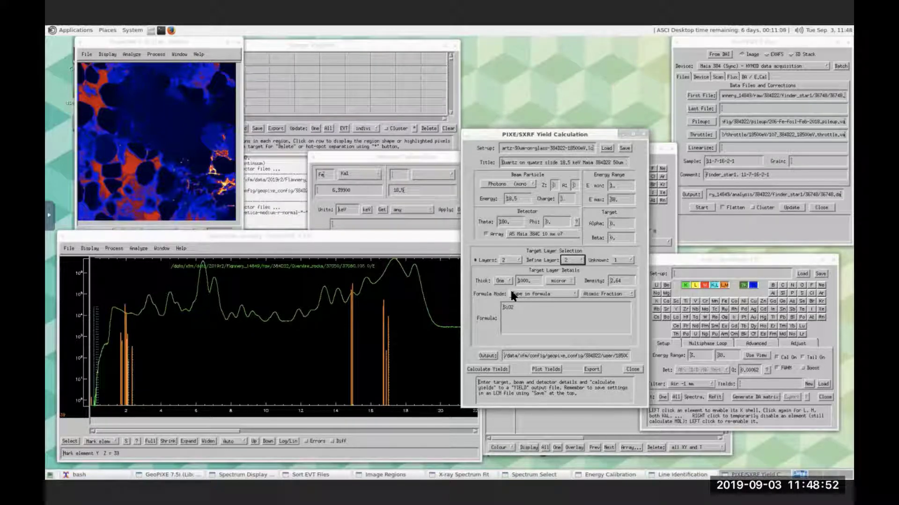
pyautogui.click(580, 261)
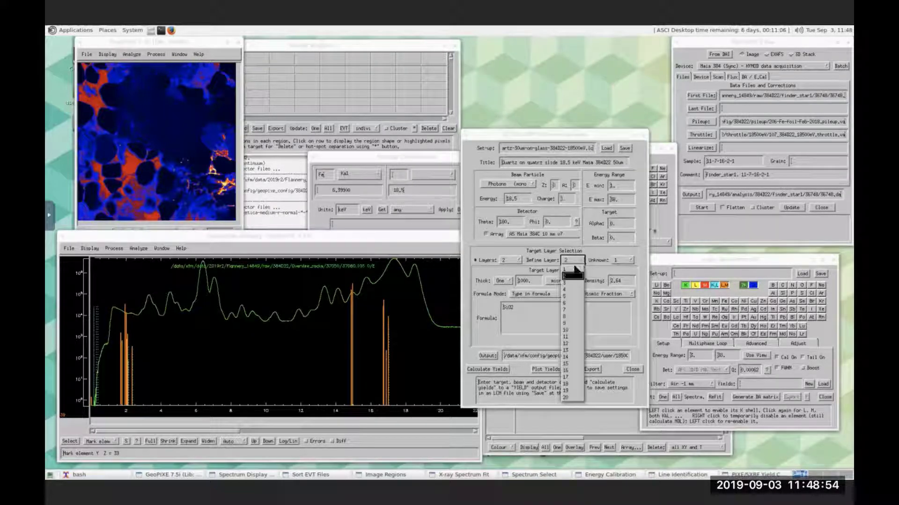
pyautogui.click(557, 265)
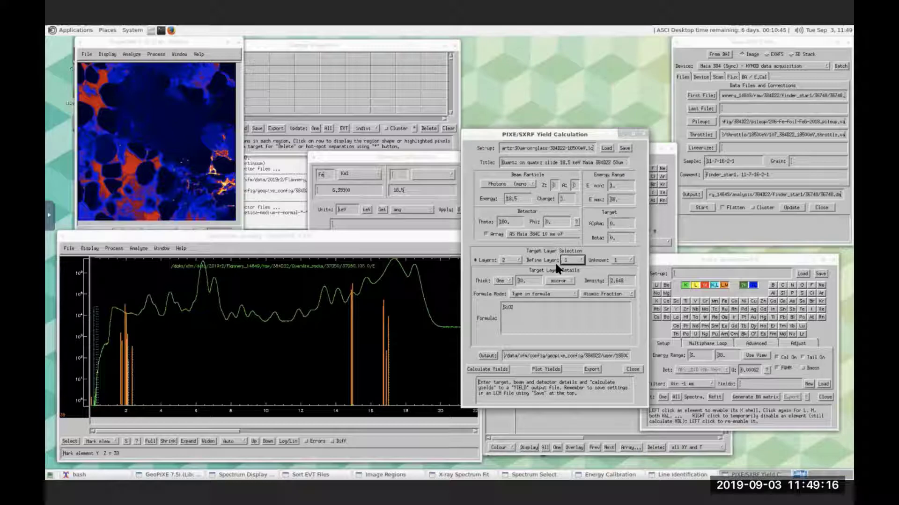
pyautogui.moveTo(532, 312)
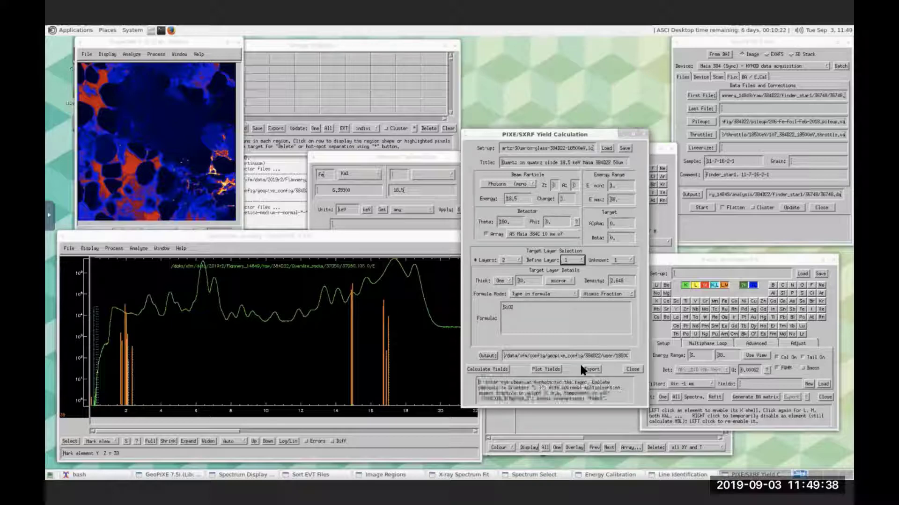
# Calculate the yields, saving them as quartz-30um-on-glass-384D22-18500eV.yield, and close the yield calculation.
pyautogui.click(483, 368)
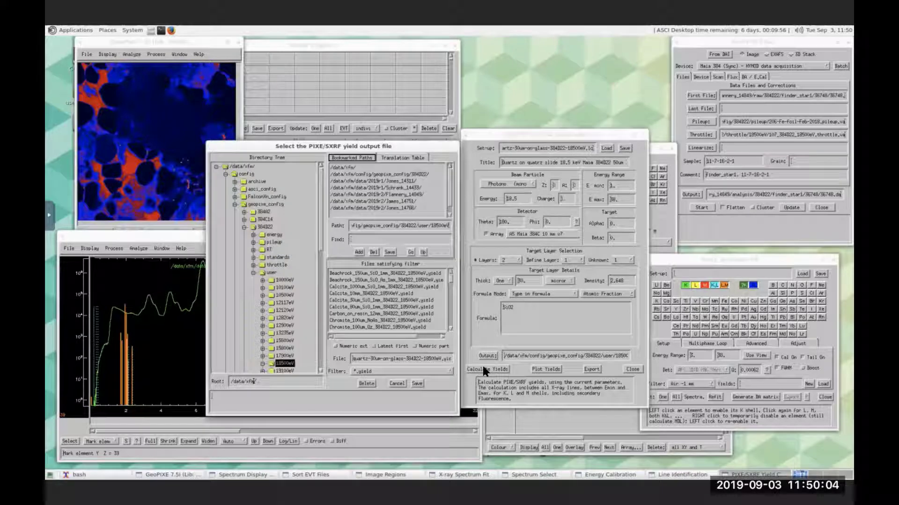
pyautogui.click(416, 383)
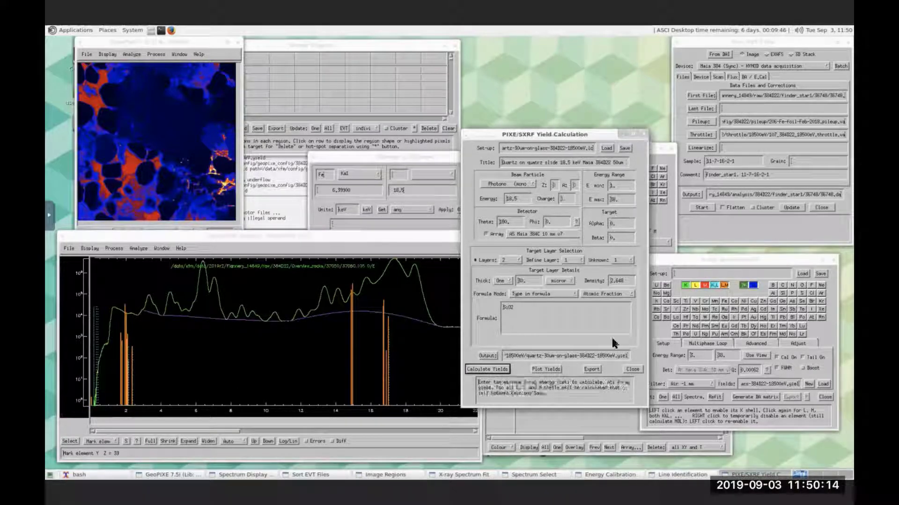
pyautogui.click(631, 369)
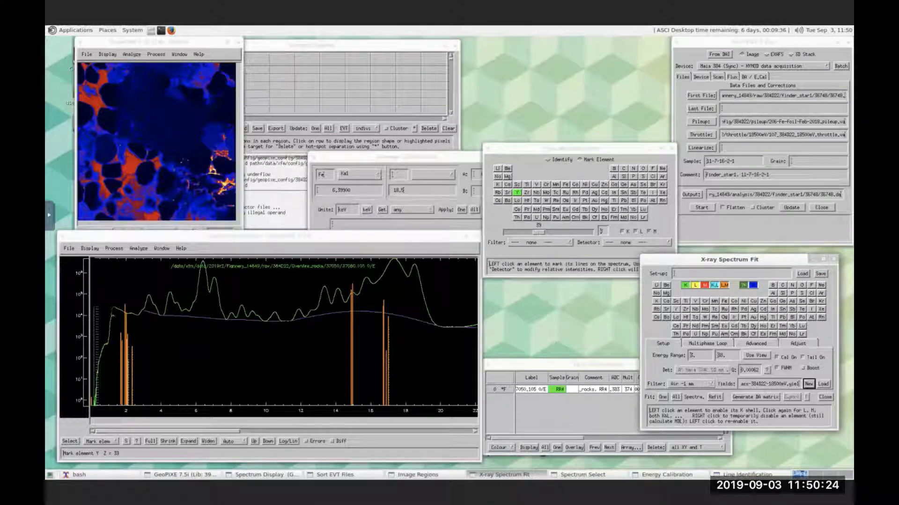
# Set the lower limit of the fit's energy range to 1.5 keV and try the Tail On option.
pyautogui.click(699, 350)
pyautogui.press('BackSpace')
pyautogui.press('BackSpace')
pyautogui.write('1.')
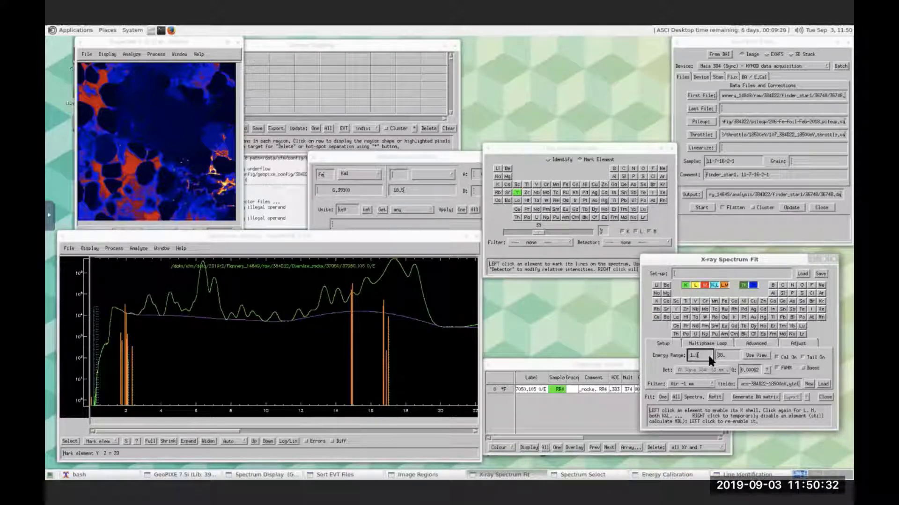
pyautogui.write('6')
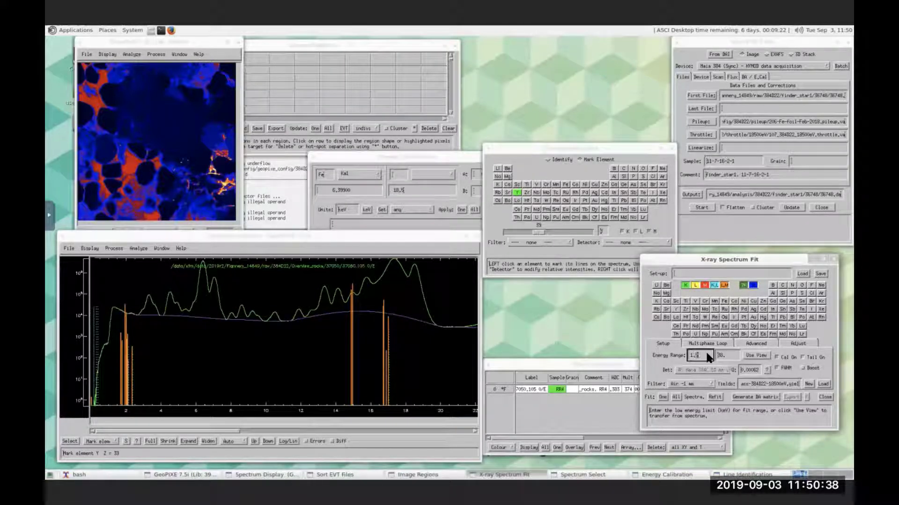
pyautogui.press('BackSpace')
pyautogui.write('5')
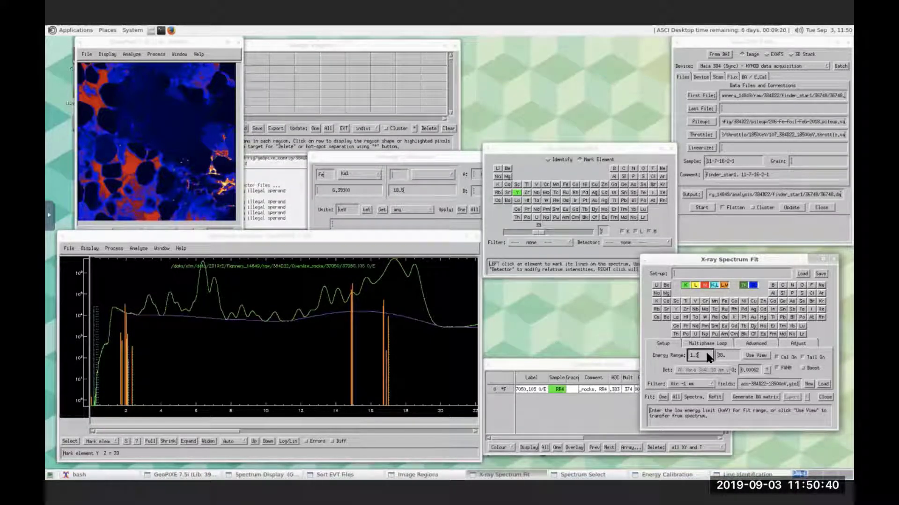
pyautogui.click(805, 358)
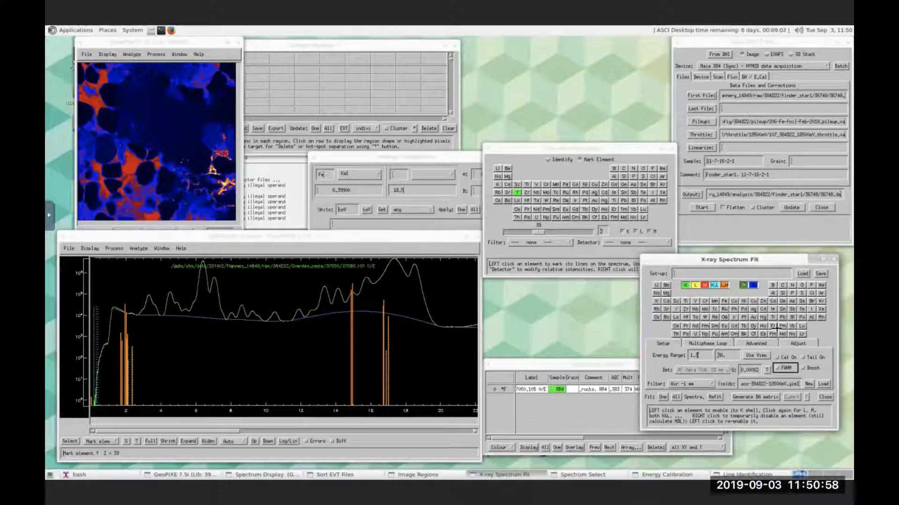
pyautogui.click(801, 358)
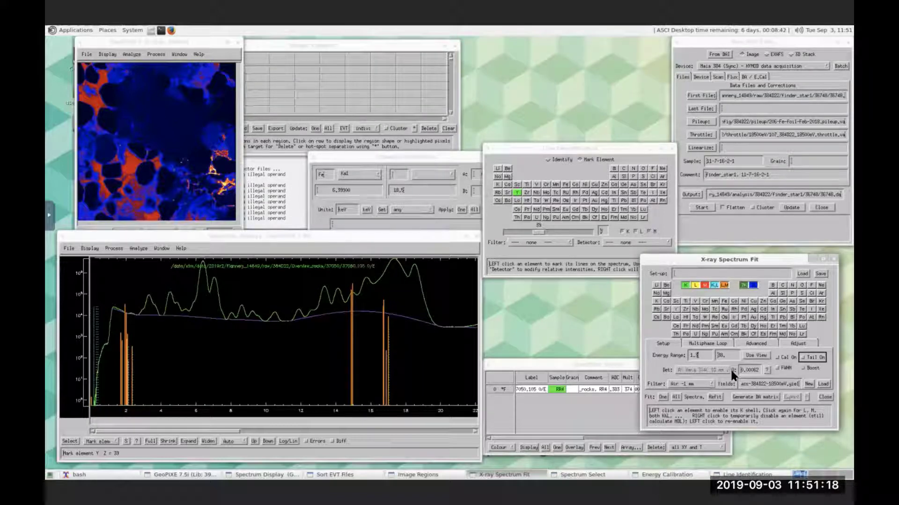
# Examine the flux-to-charge conversion factor and its available modes, leaving the conversion without accepting changes.
pyautogui.click(766, 370)
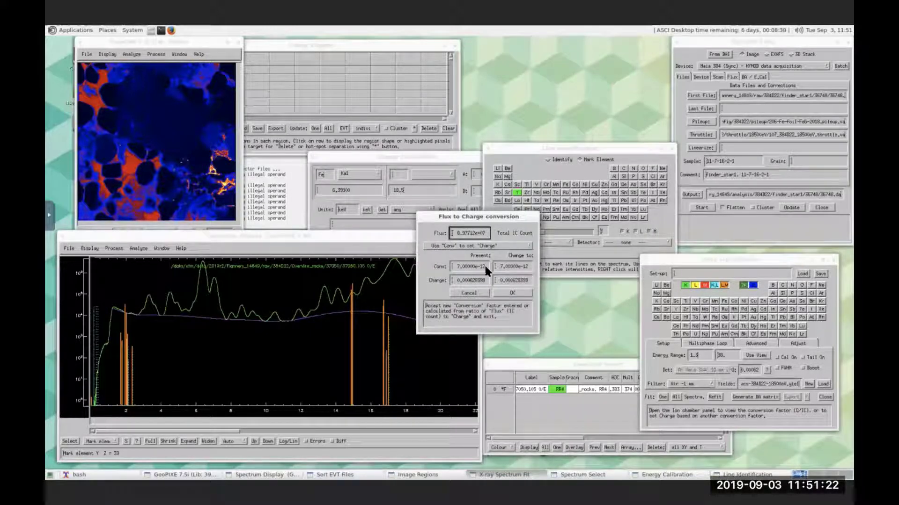
pyautogui.click(490, 245)
pyautogui.moveTo(491, 244); pyautogui.dragTo(492, 261)
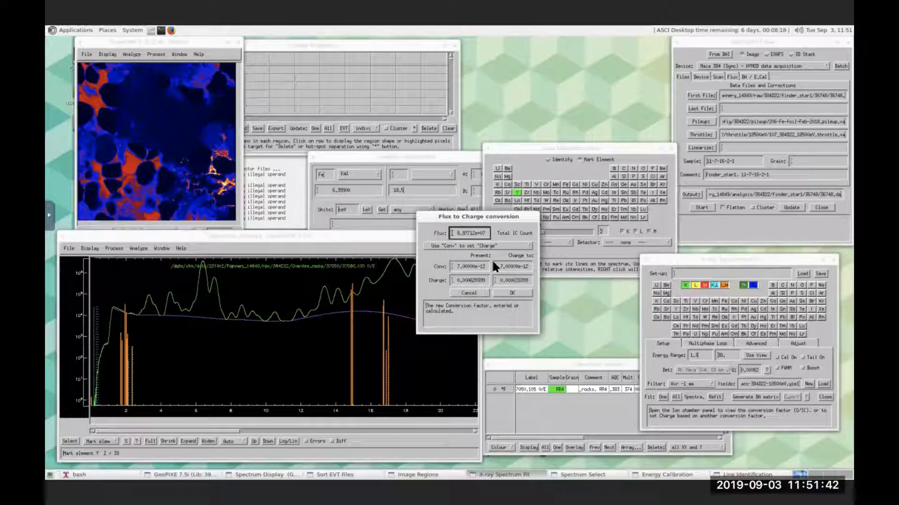
pyautogui.click(457, 292)
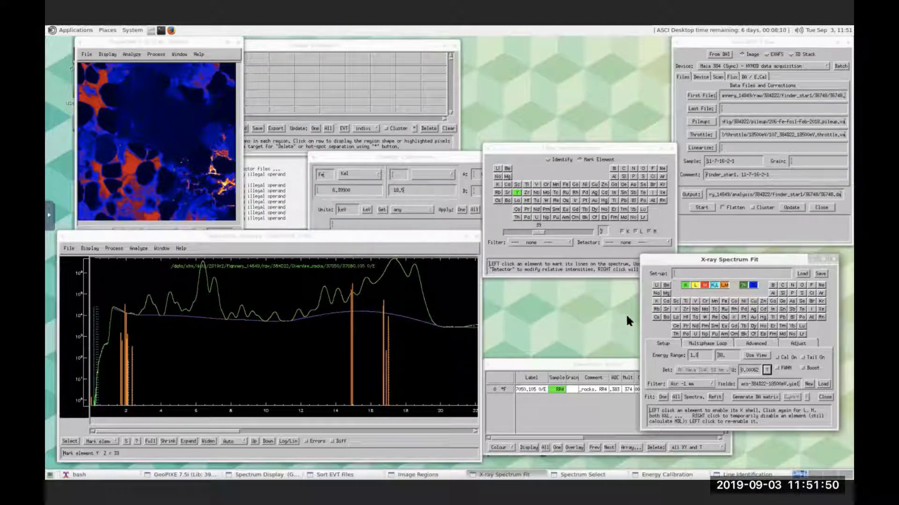
# Enable the Fe K shell in the spectrum fit and mark the Fe lines on the spectrum.
pyautogui.click(686, 285)
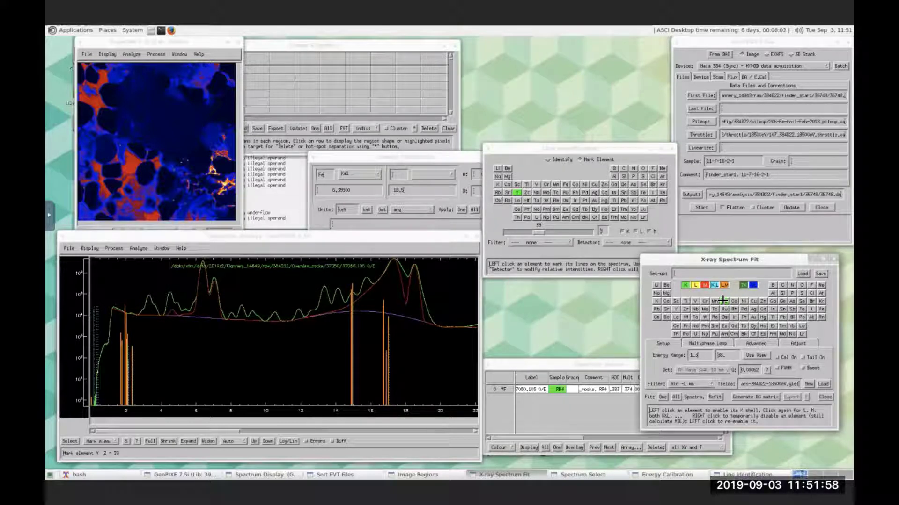
pyautogui.click(723, 300)
pyautogui.click(565, 183)
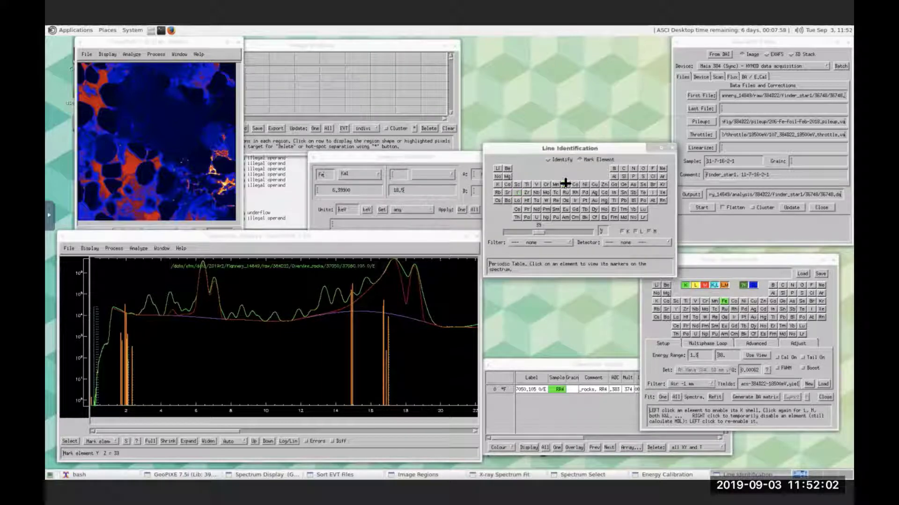
pyautogui.click(565, 183)
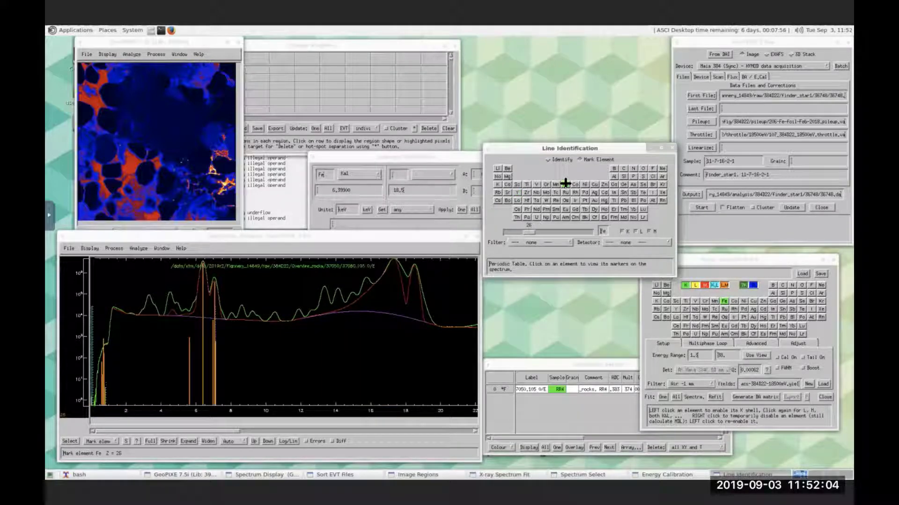
pyautogui.click(565, 183)
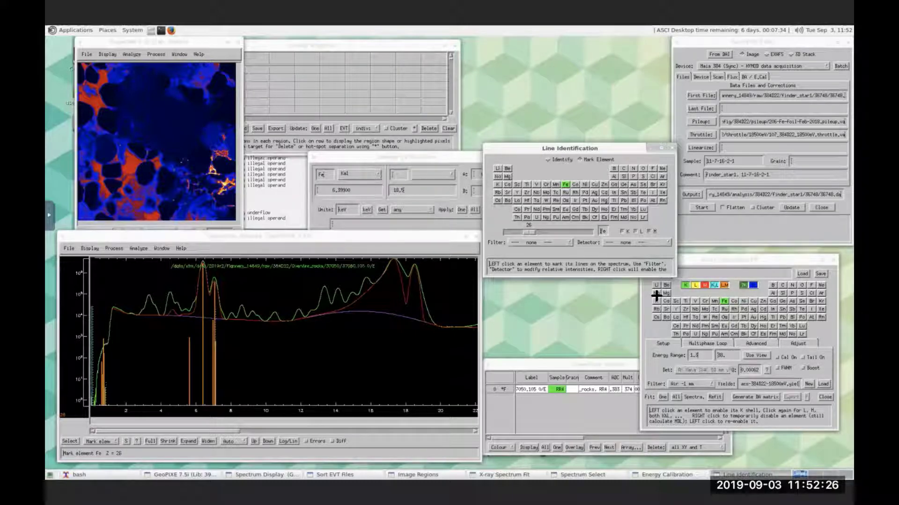
# Overlay the Si escape peaks on the spectrum and return to the X-ray spectrum fit.
pyautogui.click(87, 248)
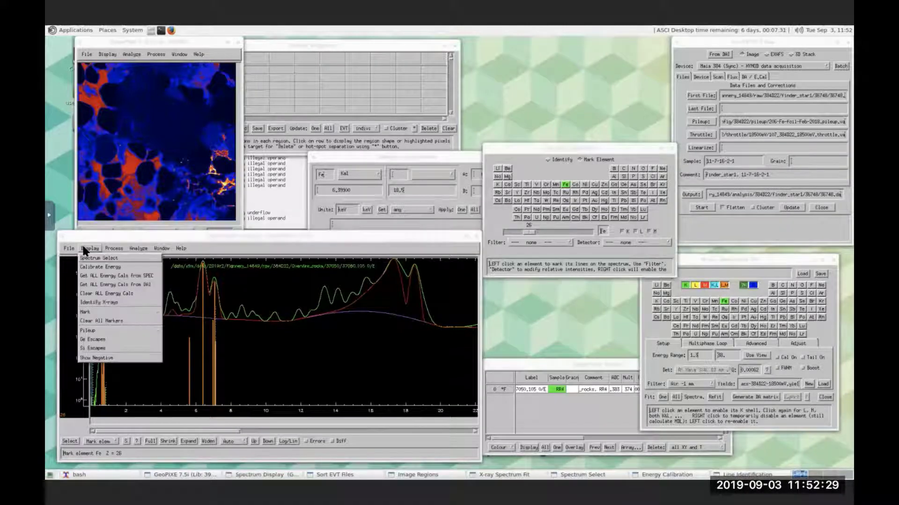
pyautogui.click(80, 340)
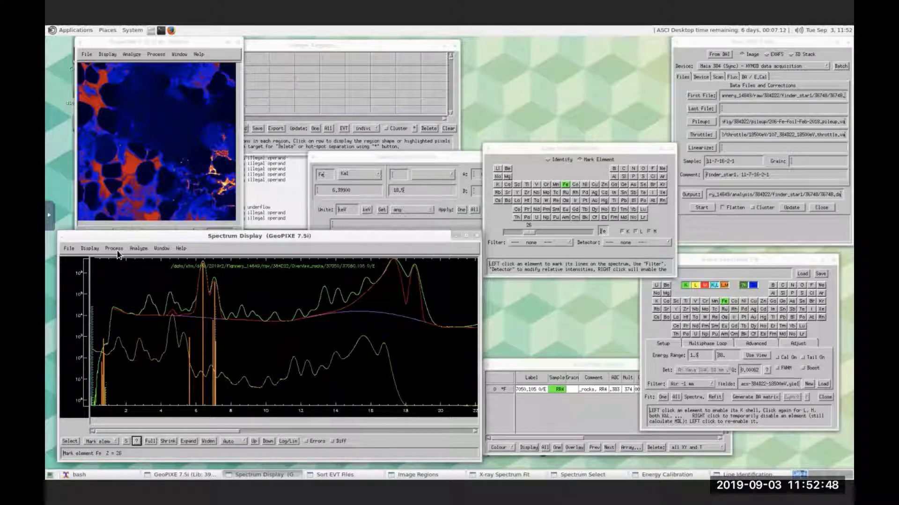
pyautogui.click(771, 259)
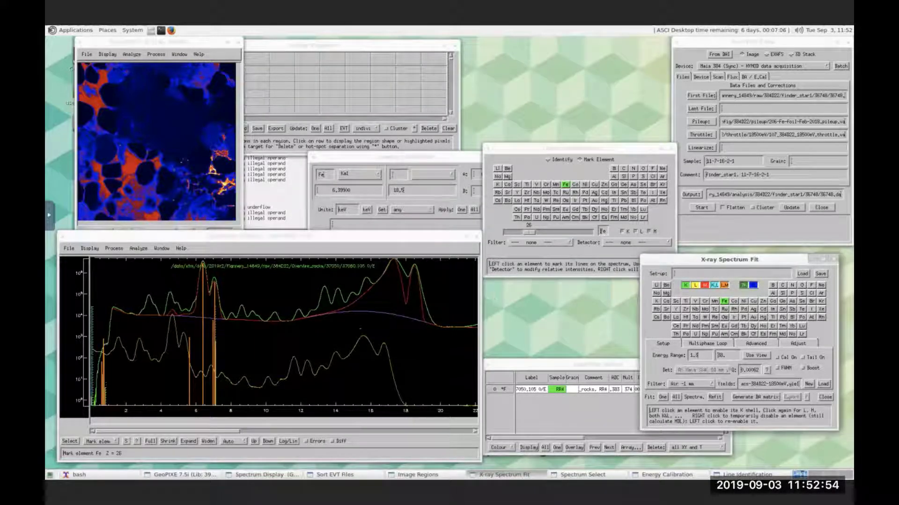
# Add the K shells of Co, Ni, Cu, Zn, Mn and Cr to the spectrum fit.
pyautogui.click(734, 301)
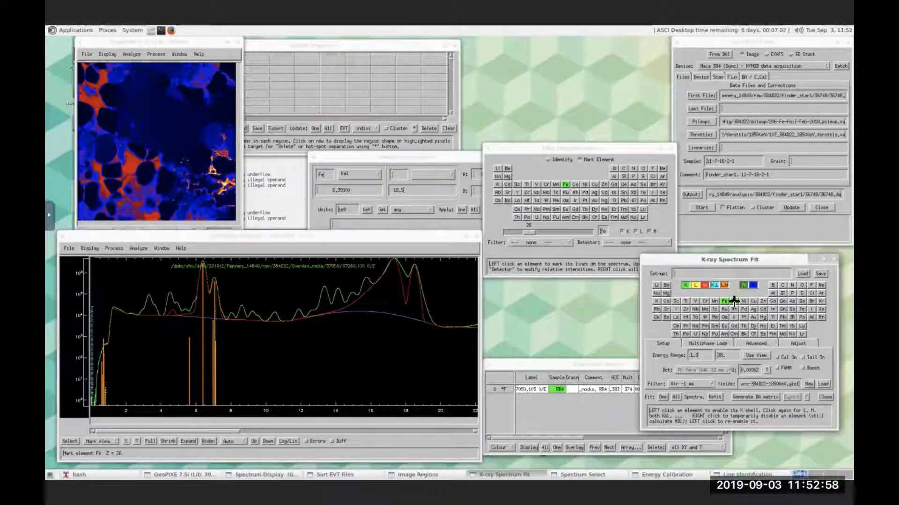
pyautogui.click(743, 301)
pyautogui.click(754, 301)
pyautogui.click(763, 301)
pyautogui.click(712, 300)
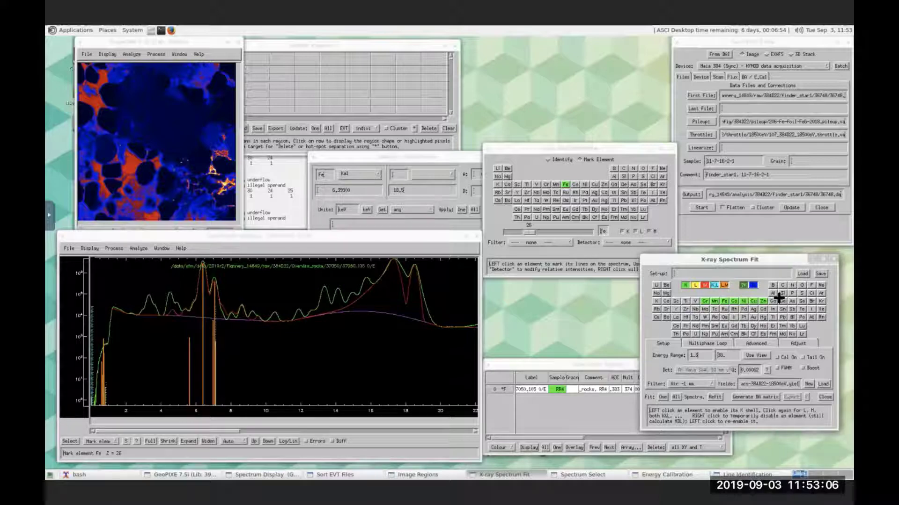
# Add the K shells of K, Ca, Ar, Cl, Si, Al and As to the spectrum fit.
pyautogui.click(656, 301)
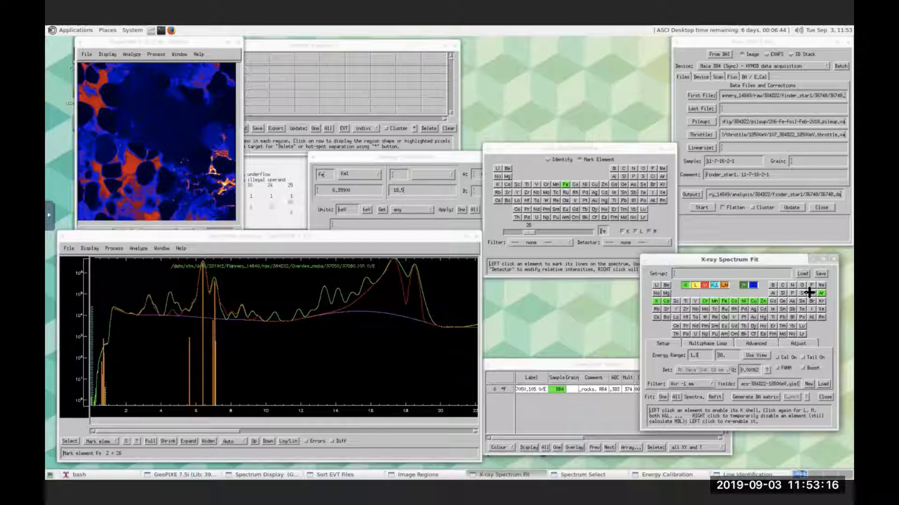
pyautogui.click(810, 293)
pyautogui.click(781, 293)
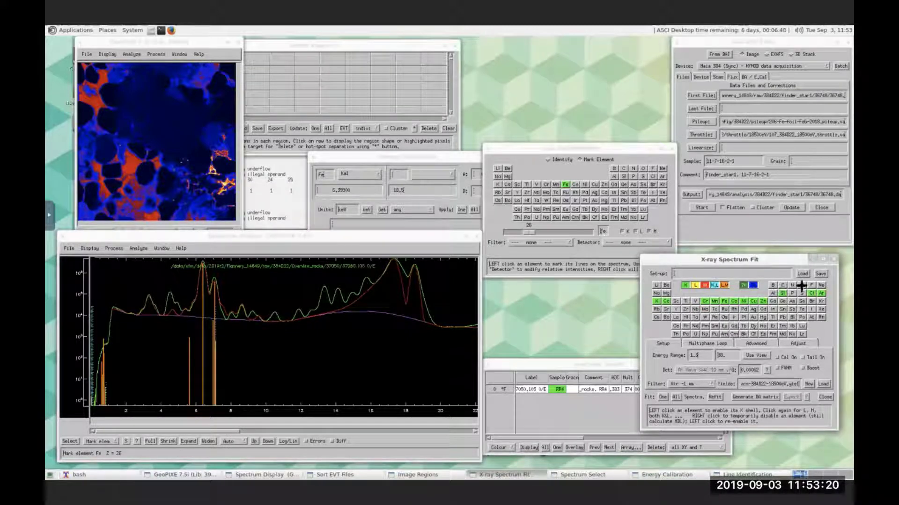
pyautogui.click(771, 294)
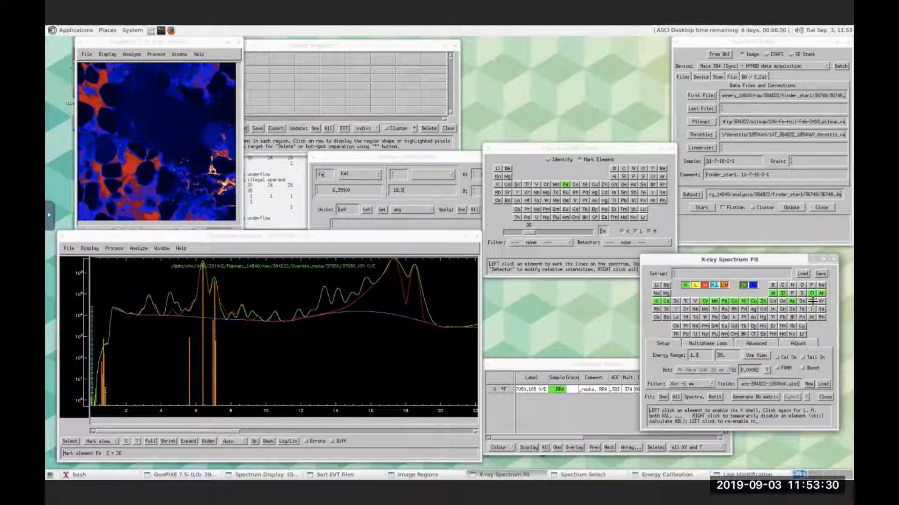
# Add the K shells of Br, Kr, Rb, Sr, Y and Zr to the spectrum fit.
pyautogui.click(821, 301)
pyautogui.click(656, 309)
pyautogui.click(665, 309)
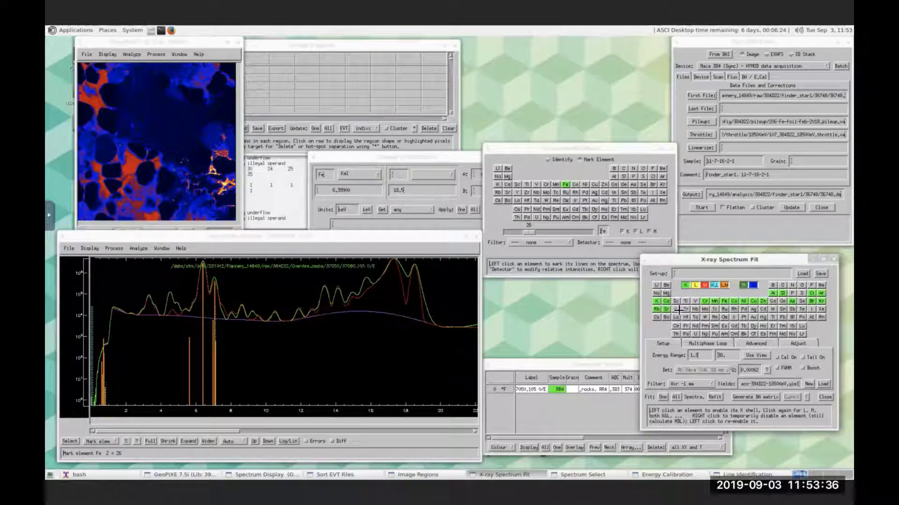
pyautogui.click(675, 309)
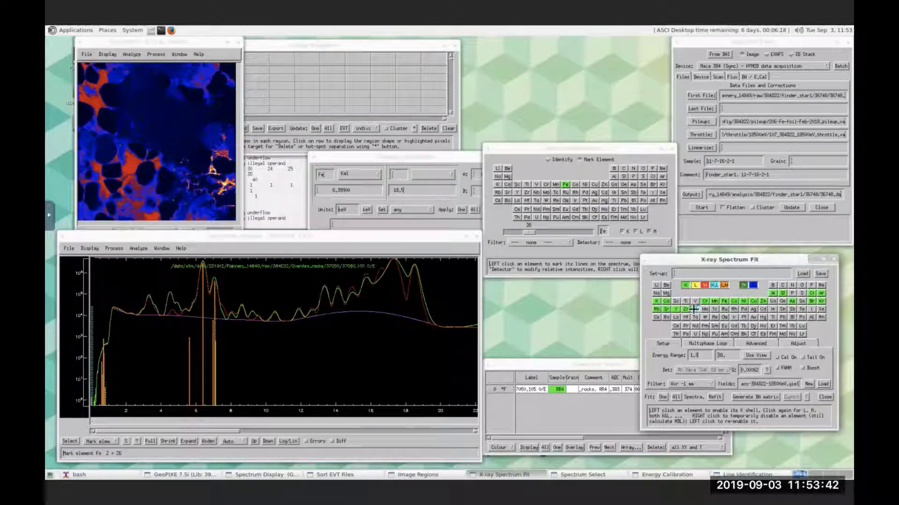
pyautogui.click(686, 309)
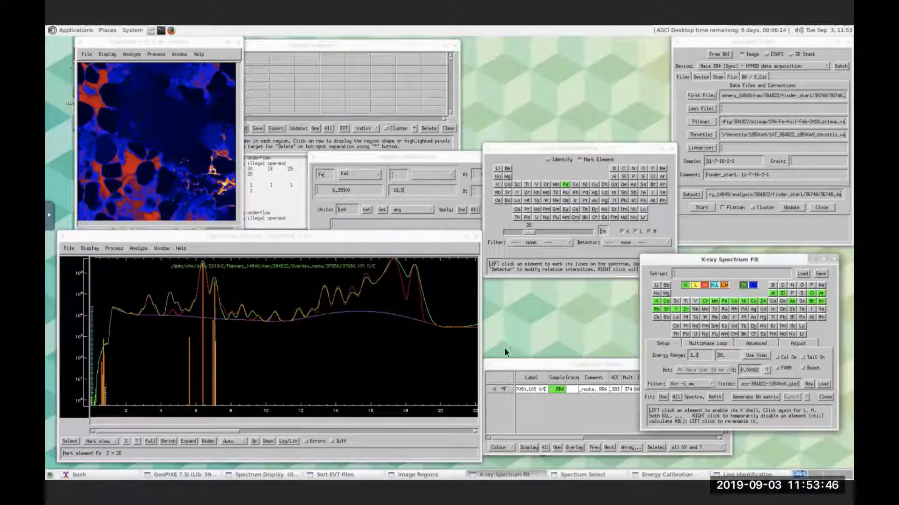
# Add Ti and V to the fitted elements, fitting the single spectrum after each and again with Co temporarily disabled.
pyautogui.click(685, 300)
pyautogui.click(662, 397)
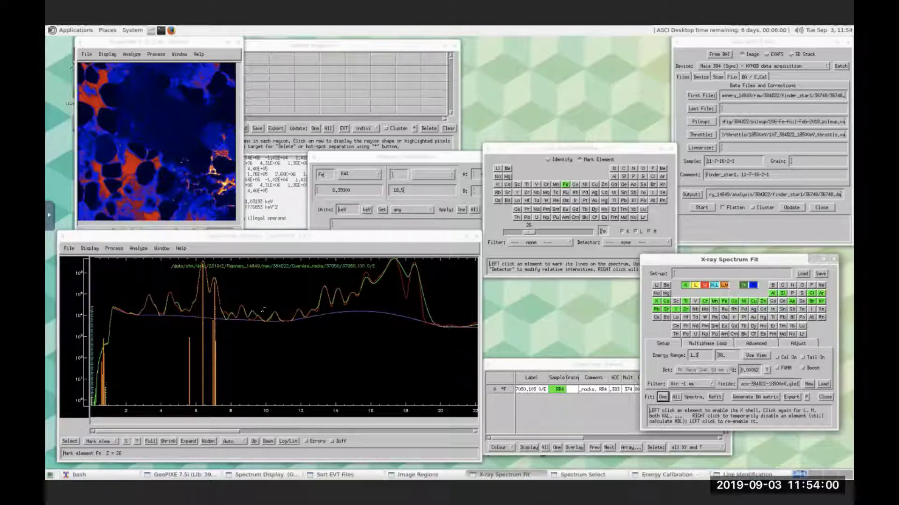
pyautogui.click(695, 302)
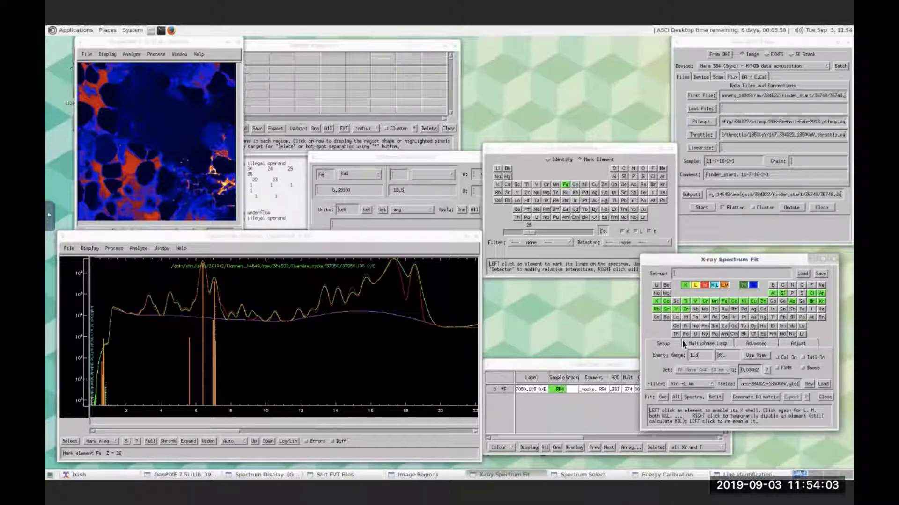
pyautogui.click(659, 396)
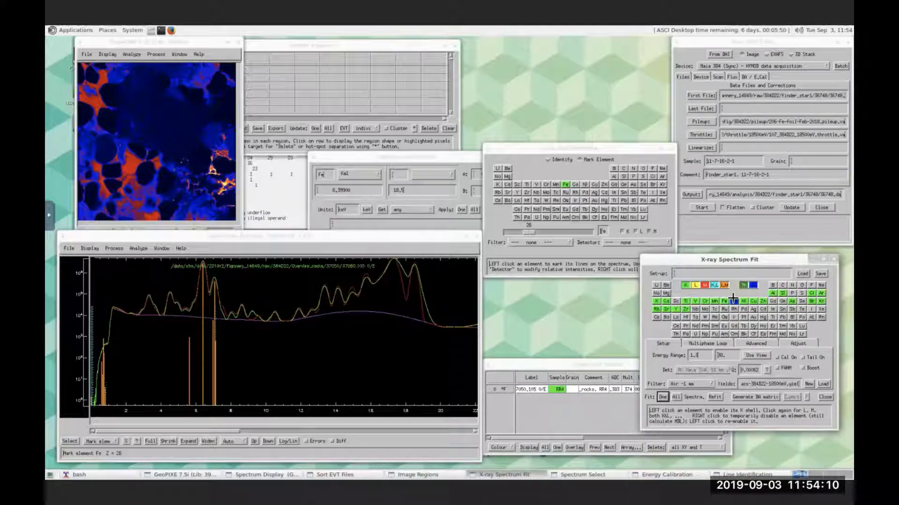
pyautogui.click(663, 398)
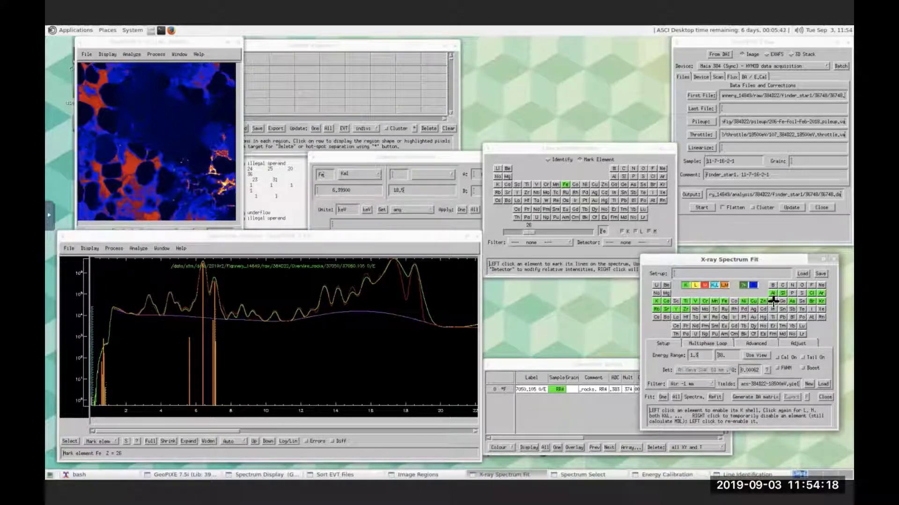
# Fit the single spectrum, set the Mn K FWHM peak width to 270, and fit the spectrum again.
pyautogui.click(660, 397)
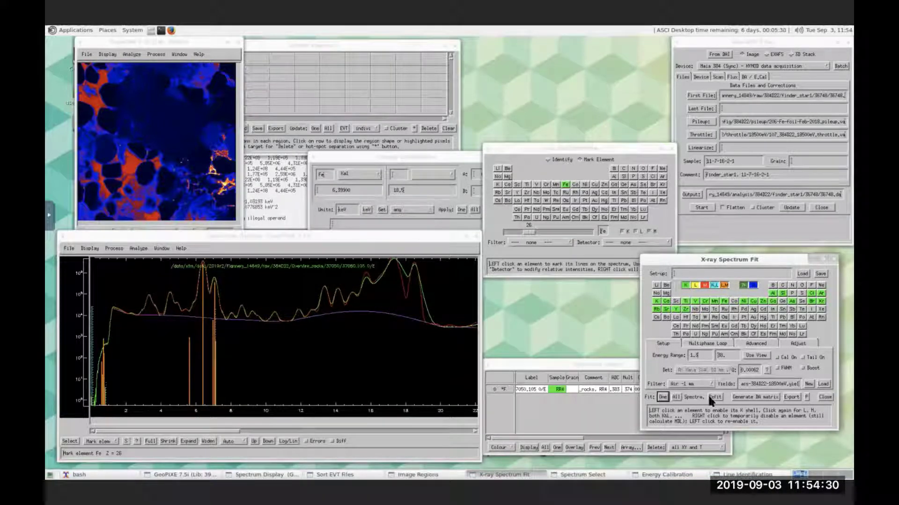
pyautogui.click(756, 344)
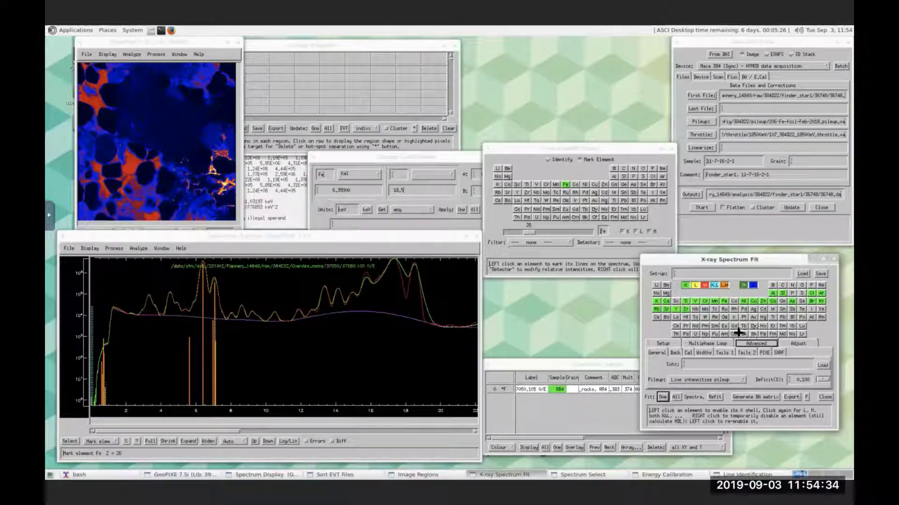
pyautogui.click(704, 353)
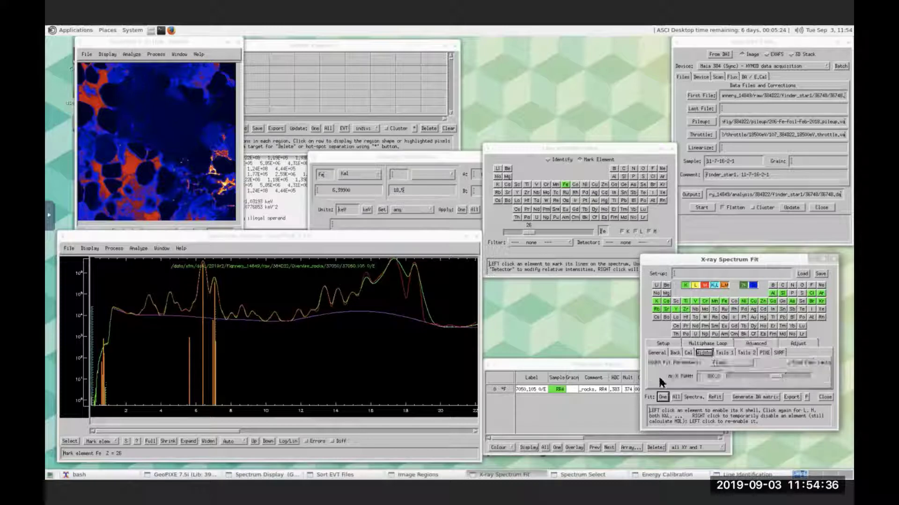
pyautogui.doubleClick(707, 377)
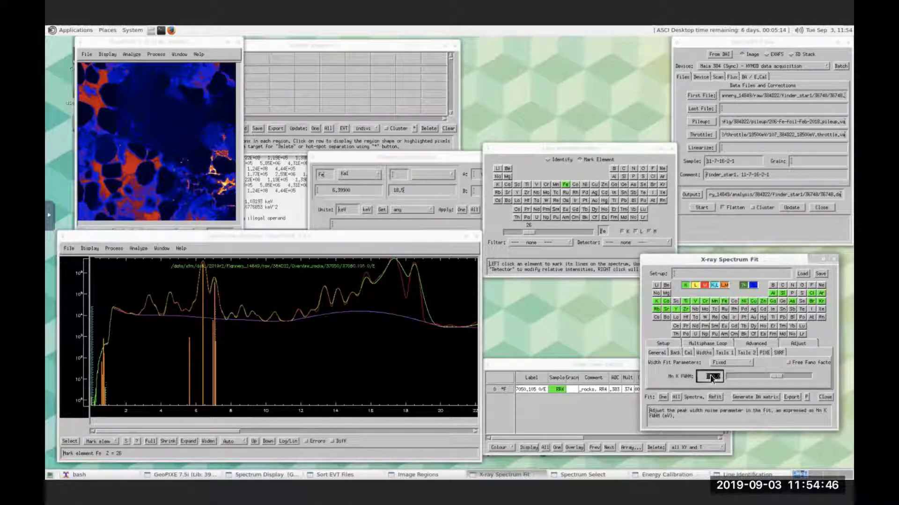
pyautogui.press('Return')
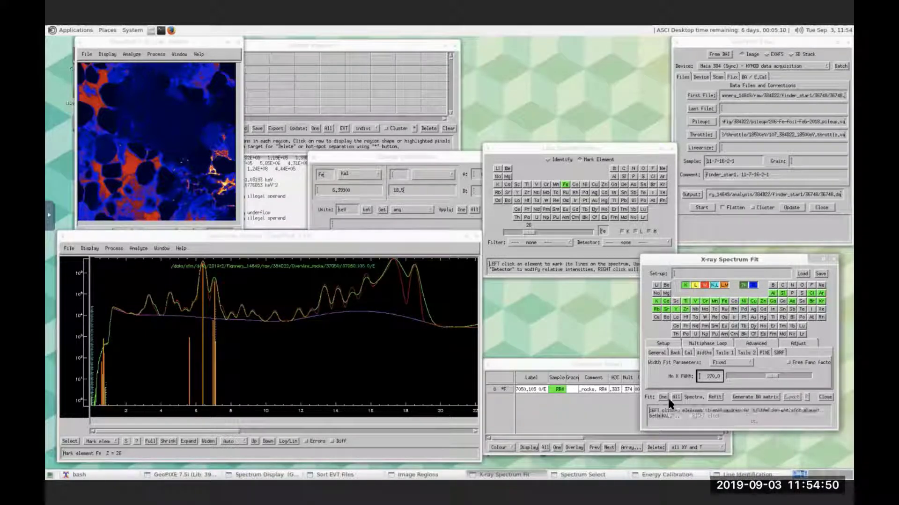
pyautogui.click(663, 396)
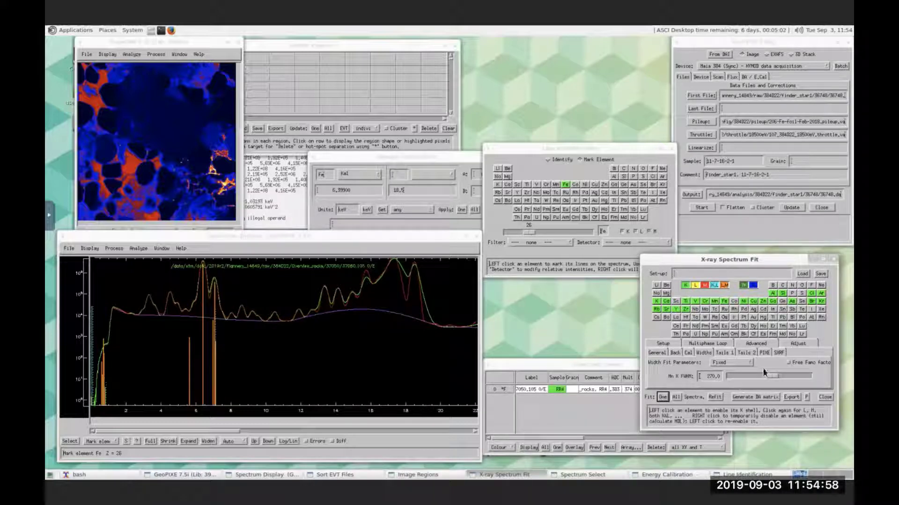
# Set the Compton peak spread in the SXRF fit parameters to about 2.083 and fit the single spectrum.
pyautogui.click(779, 352)
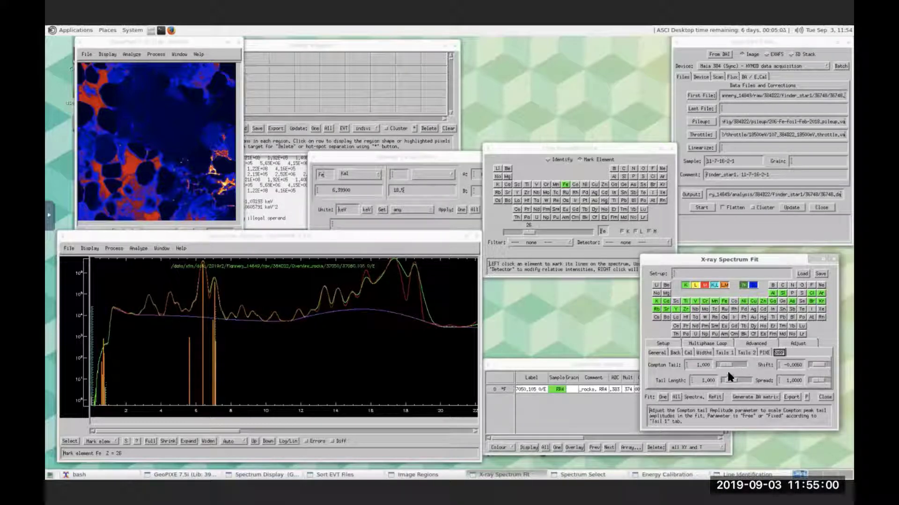
pyautogui.click(816, 380)
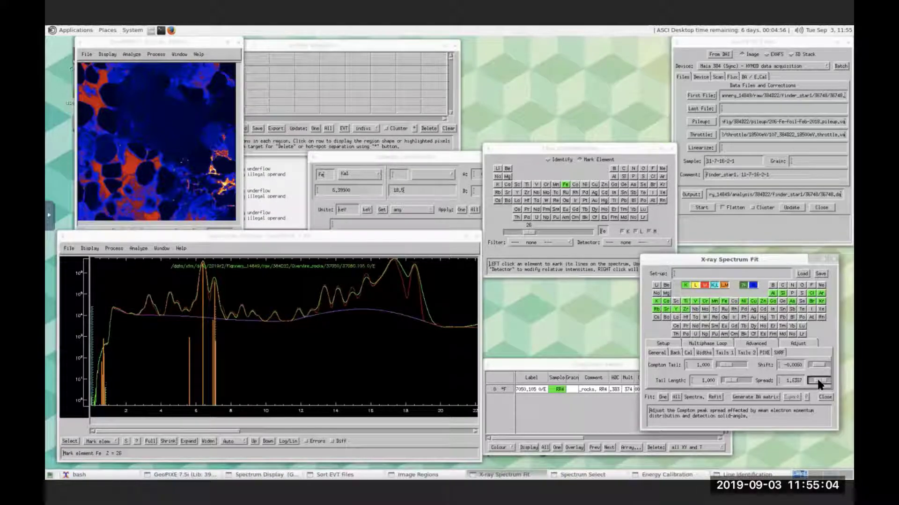
pyautogui.click(818, 381)
pyautogui.click(663, 397)
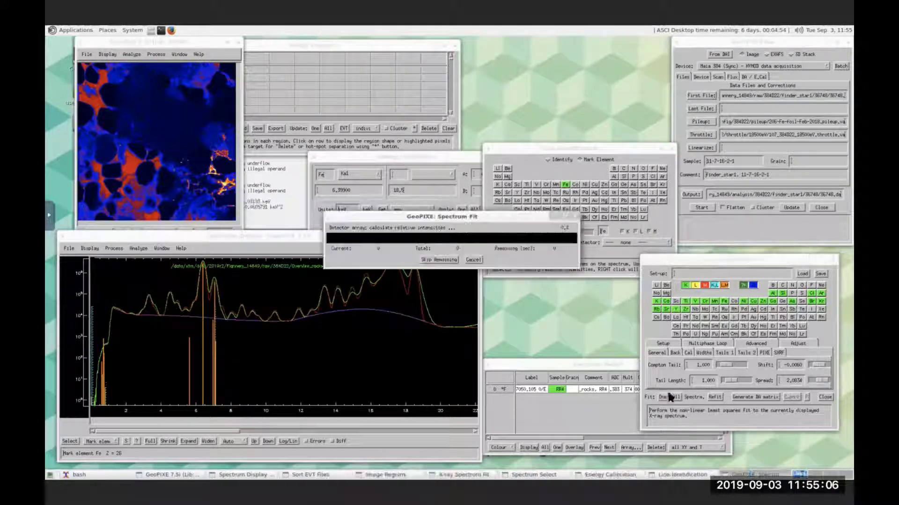
# Adjust the Compton shift to about -0.0087 and refit the single spectrum.
pyautogui.click(819, 366)
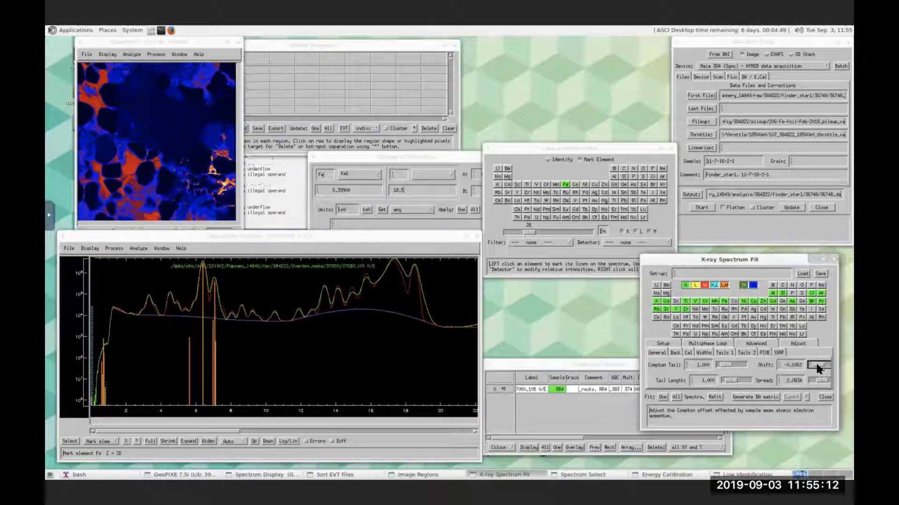
pyautogui.click(817, 368)
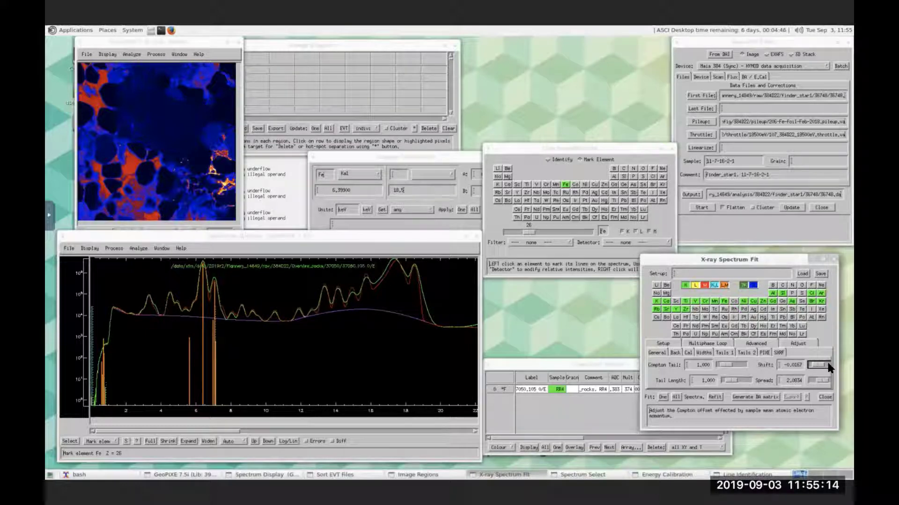
pyautogui.click(829, 367)
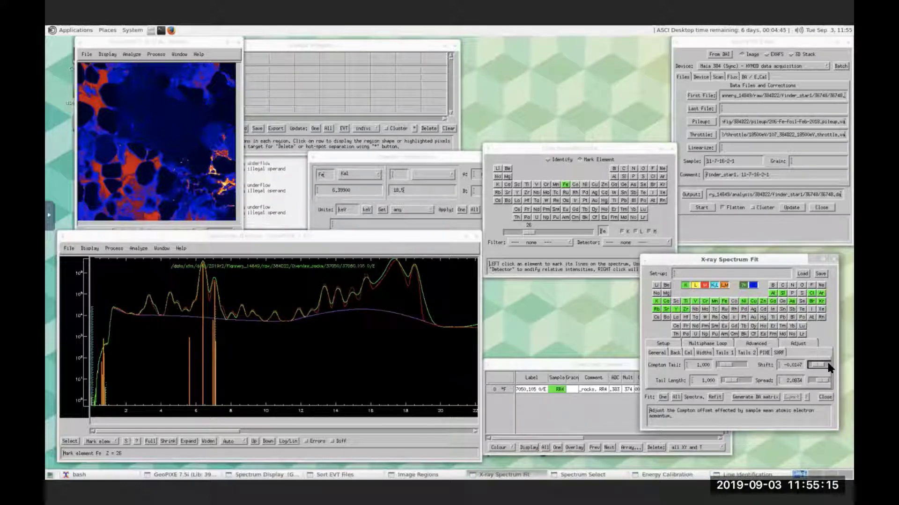
pyautogui.click(660, 395)
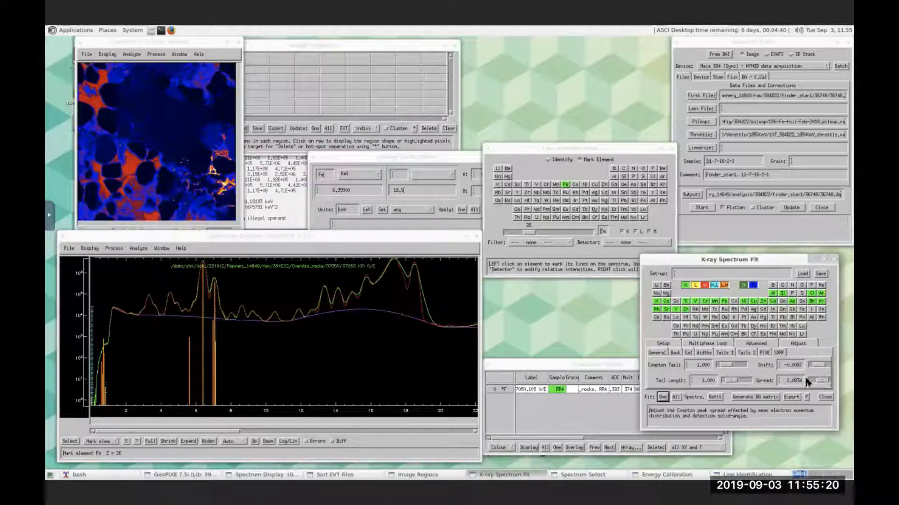
# Set the Compton tail amplitude to about 0.477 and its tail length to about 1.733, and fit the single spectrum.
pyautogui.click(723, 364)
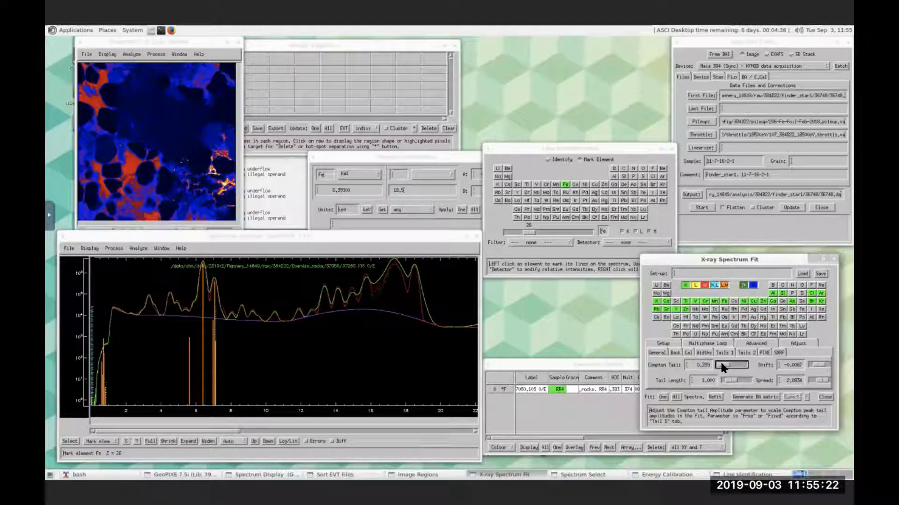
pyautogui.click(732, 381)
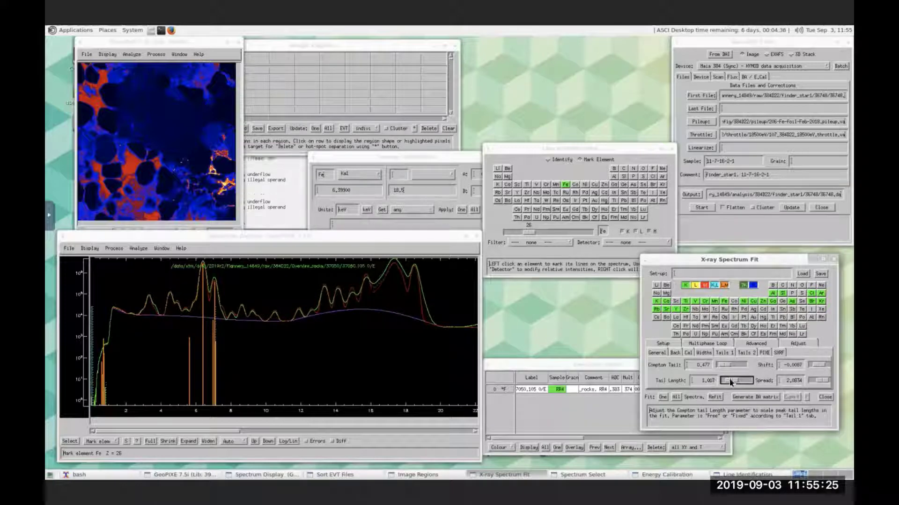
pyautogui.click(663, 396)
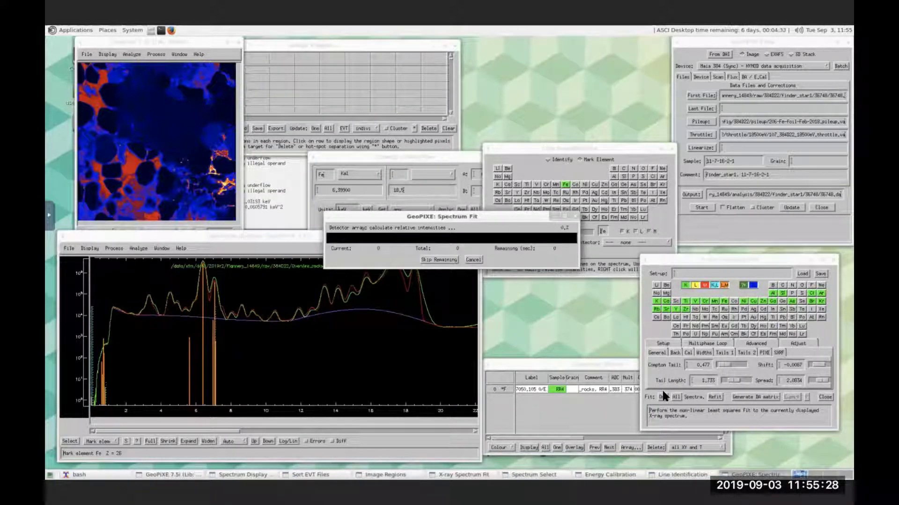
# Set the Compton tail length to about 1.267 and add the K shell of S, fitting the single spectrum after each change.
pyautogui.click(720, 381)
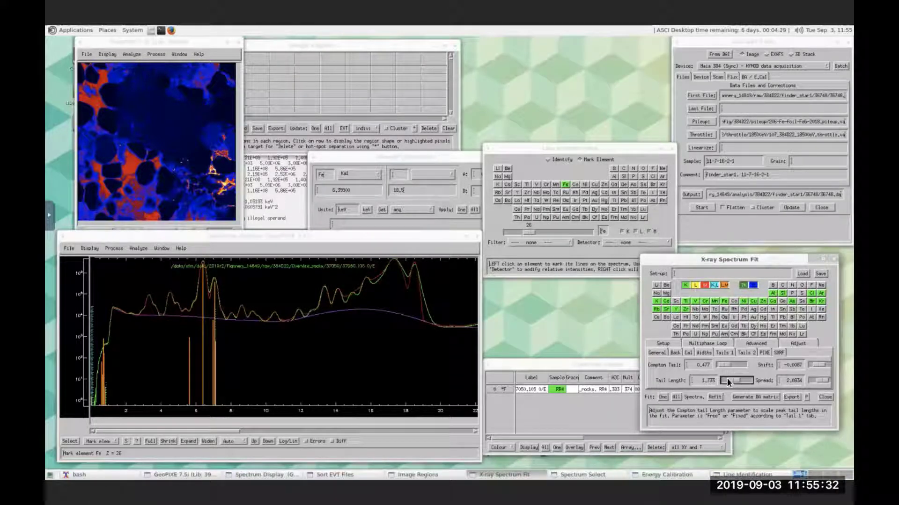
pyautogui.click(728, 380)
pyautogui.click(660, 398)
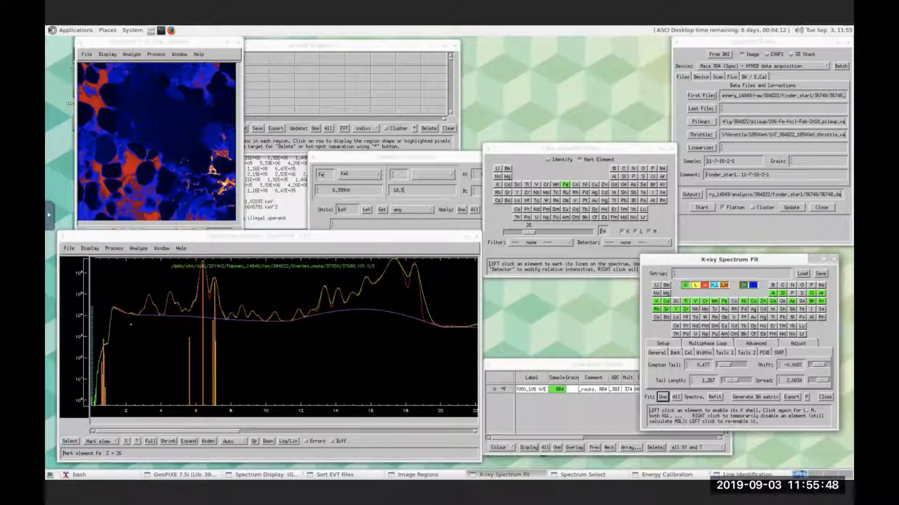
pyautogui.click(803, 294)
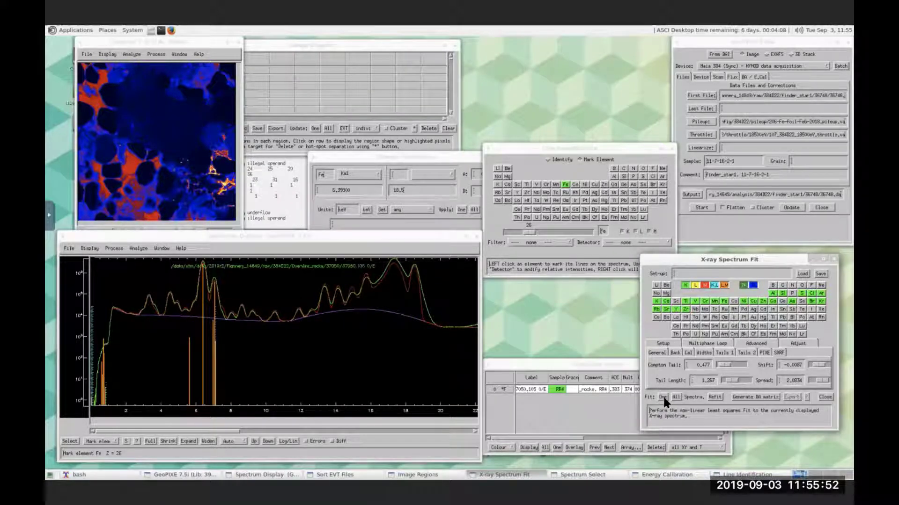
pyautogui.click(663, 396)
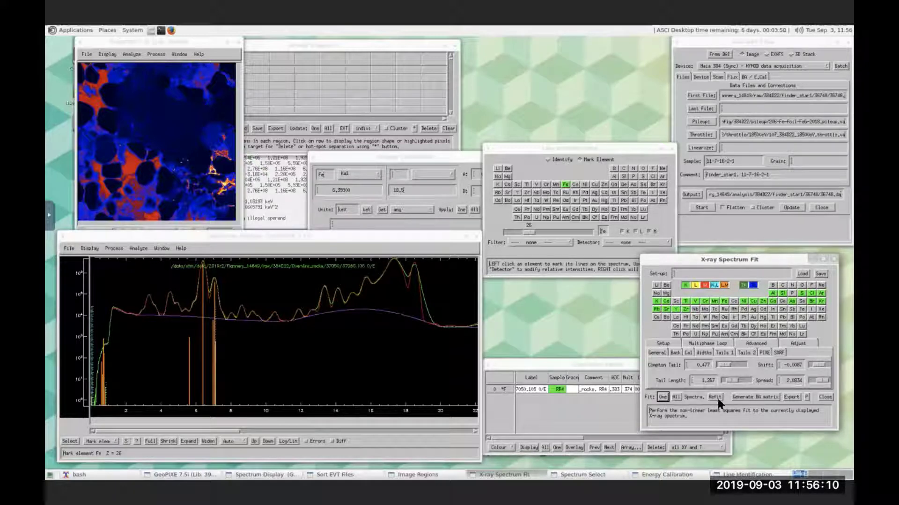
# Start generating a Dynamic Analysis matrix, look at the XANES energy series option, and choose Normal single DA matrix.
pyautogui.click(748, 396)
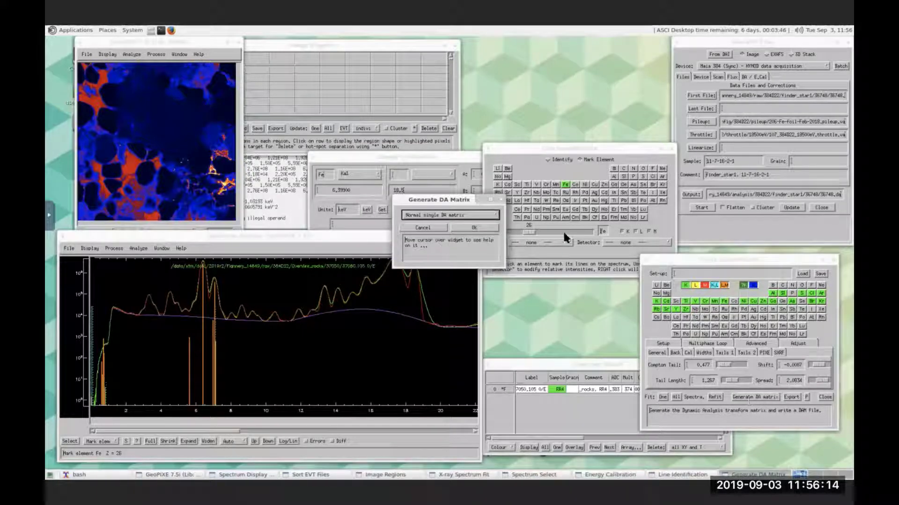
pyautogui.click(496, 215)
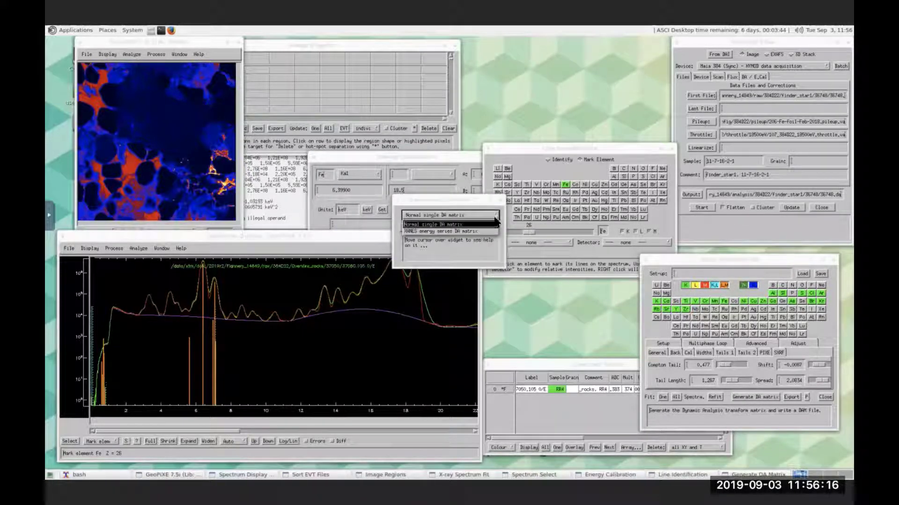
pyautogui.click(482, 231)
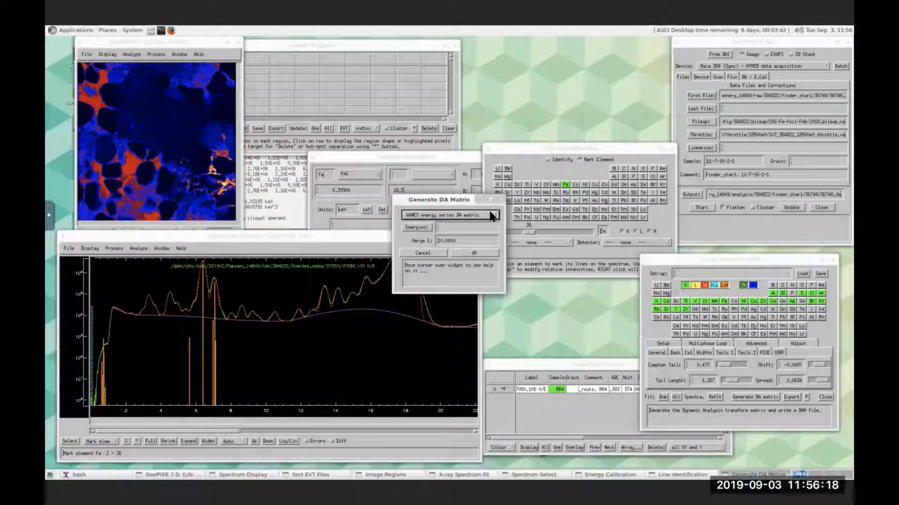
pyautogui.click(495, 214)
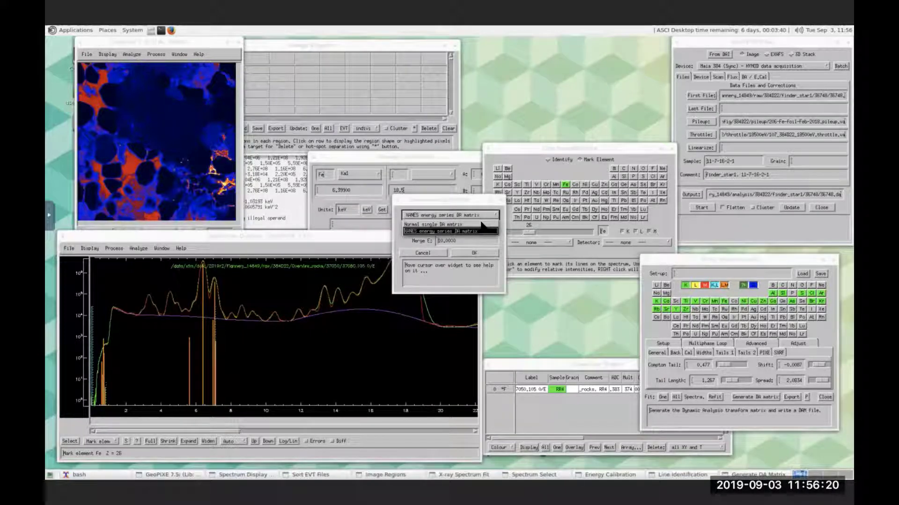
pyautogui.click(481, 225)
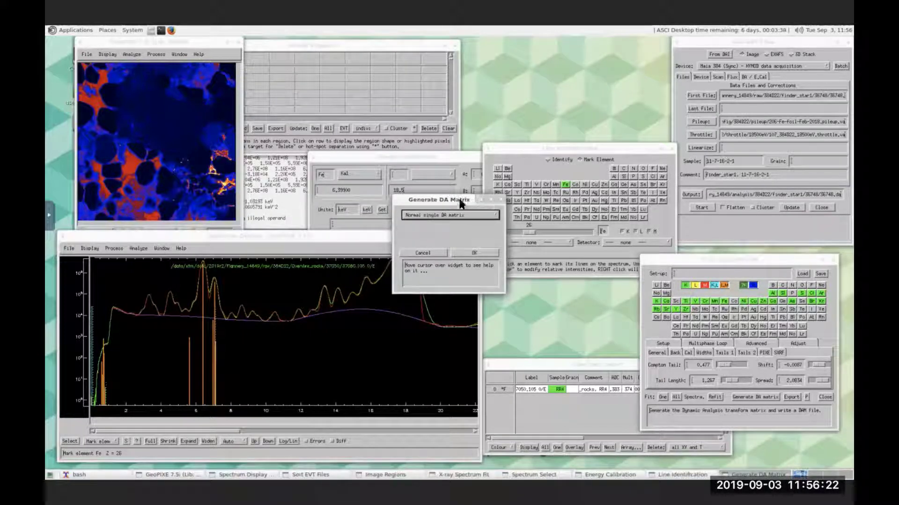
# Generate the DA matrix, save it as 37050.damx in the Demo folder, and plot the individual element components over the spectrum.
pyautogui.click(459, 251)
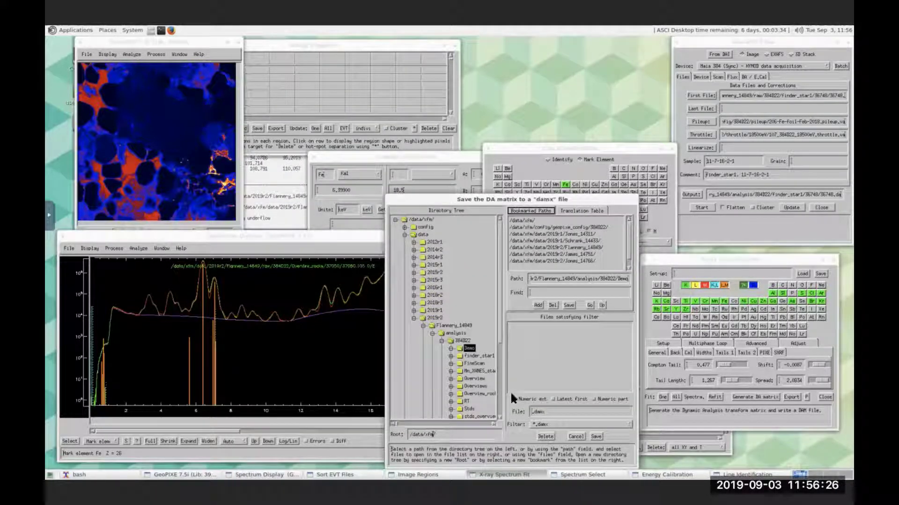
pyautogui.click(531, 413)
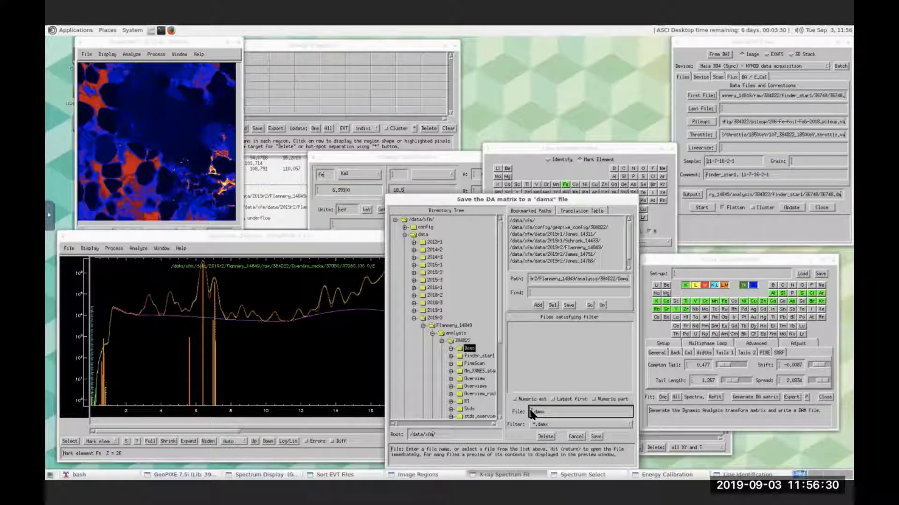
pyautogui.press('Delete')
pyautogui.write('37060')
pyautogui.press('Return')
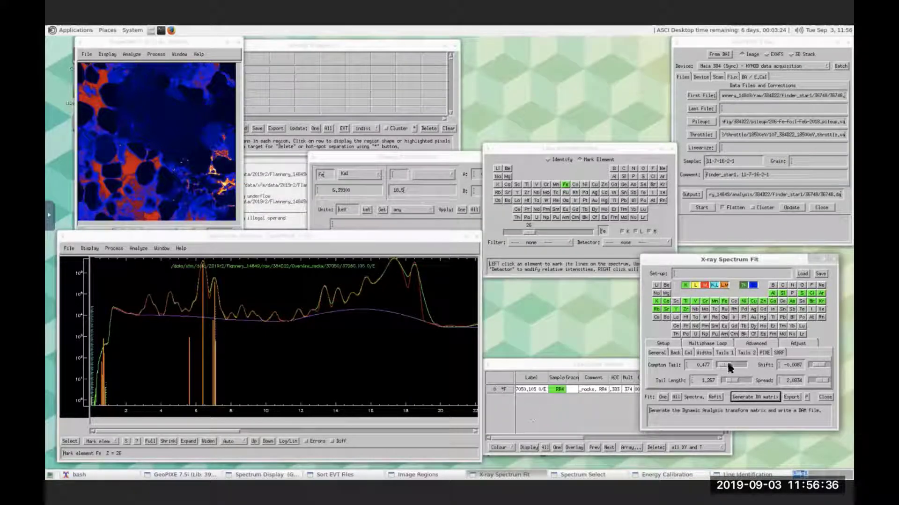
pyautogui.click(806, 397)
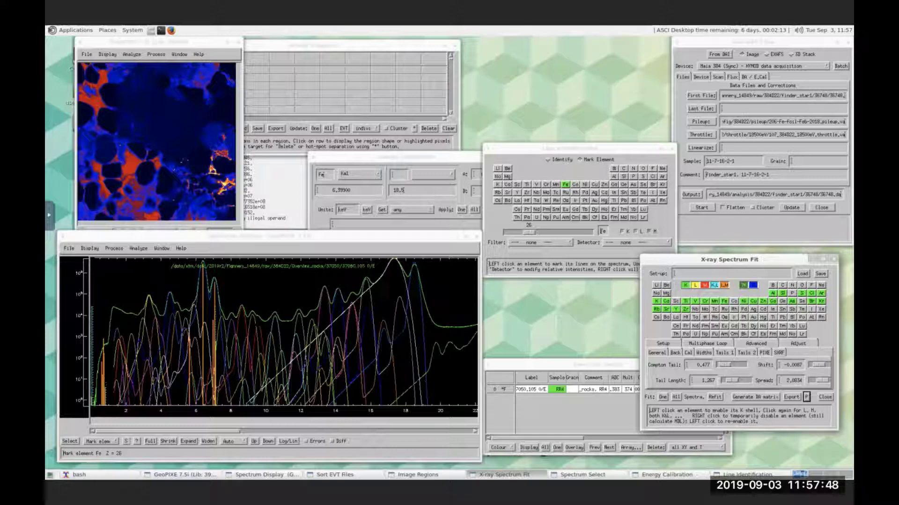
# Set the Dynamic Analysis projection file for the EVT sort to the 37050 DA matrix in the 384B22 analysis Demo folder.
pyautogui.click(696, 42)
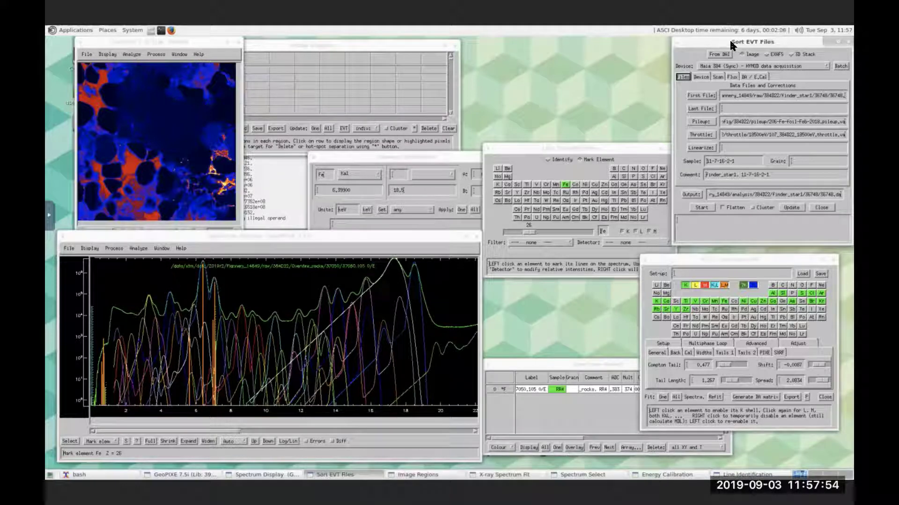
pyautogui.click(754, 77)
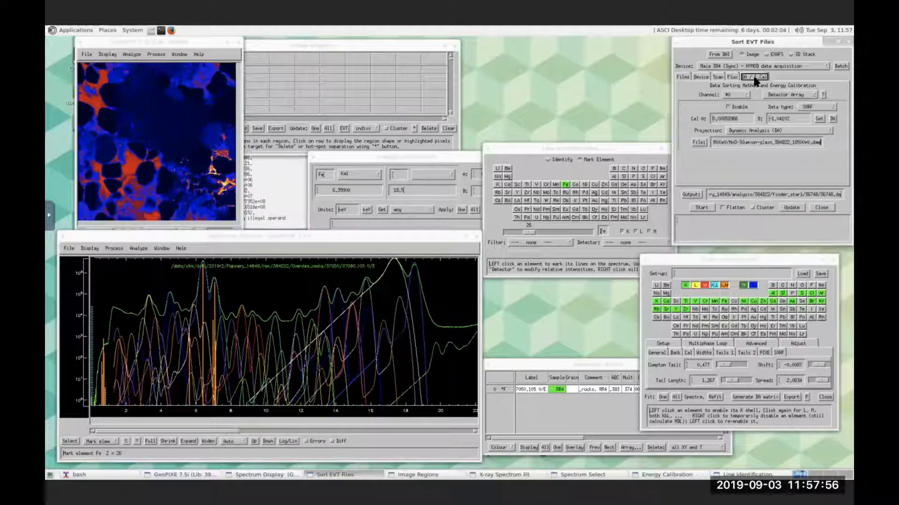
pyautogui.click(698, 143)
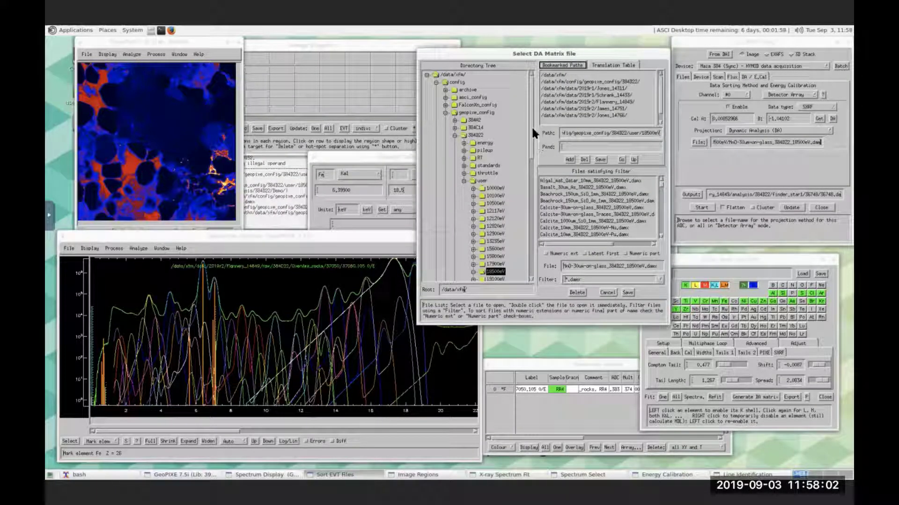
pyautogui.click(591, 102)
pyautogui.doubleClick(592, 103)
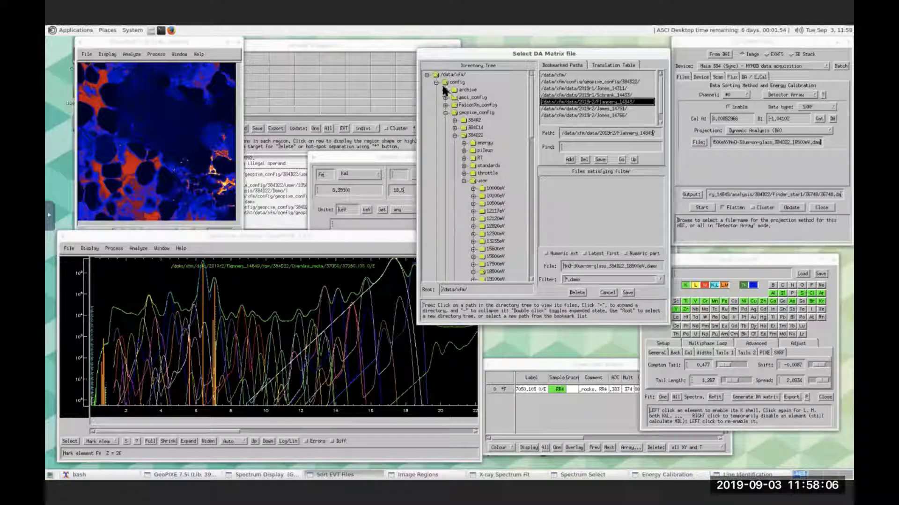
pyautogui.doubleClick(485, 188)
pyautogui.doubleClick(489, 196)
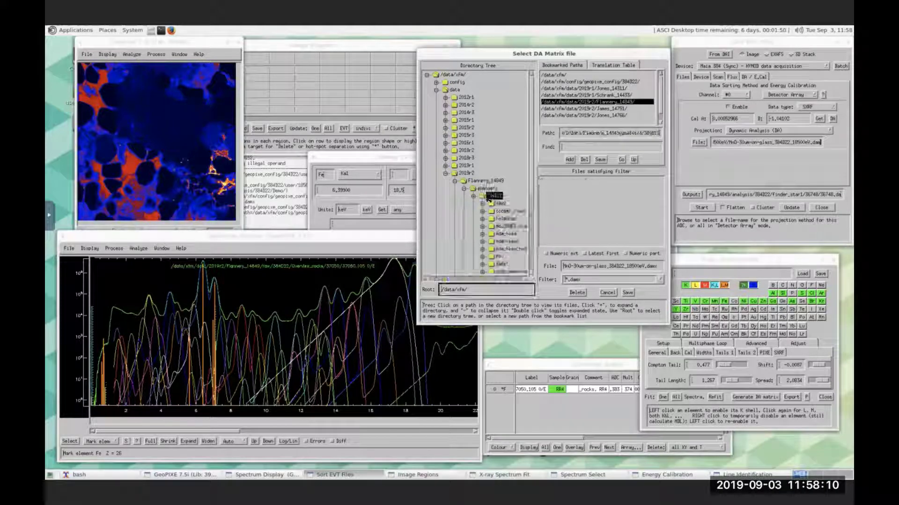
pyautogui.click(500, 203)
pyautogui.click(547, 180)
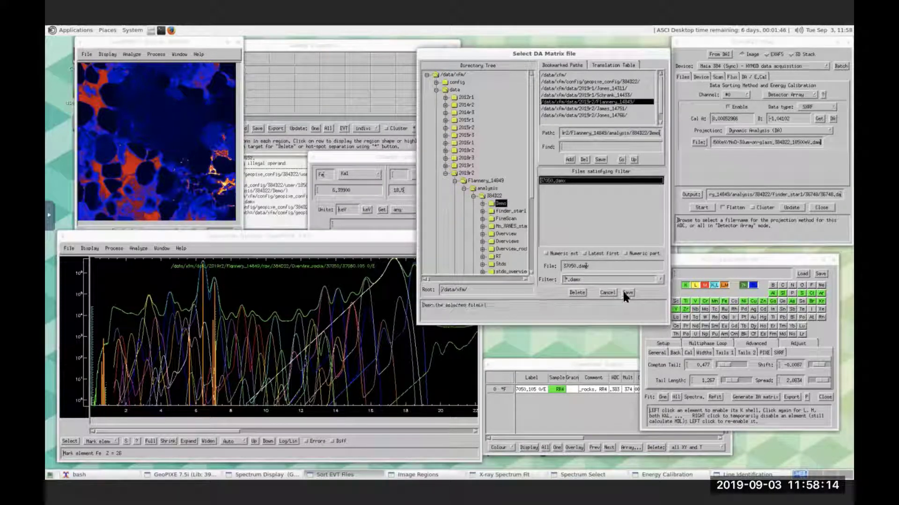
pyautogui.click(626, 292)
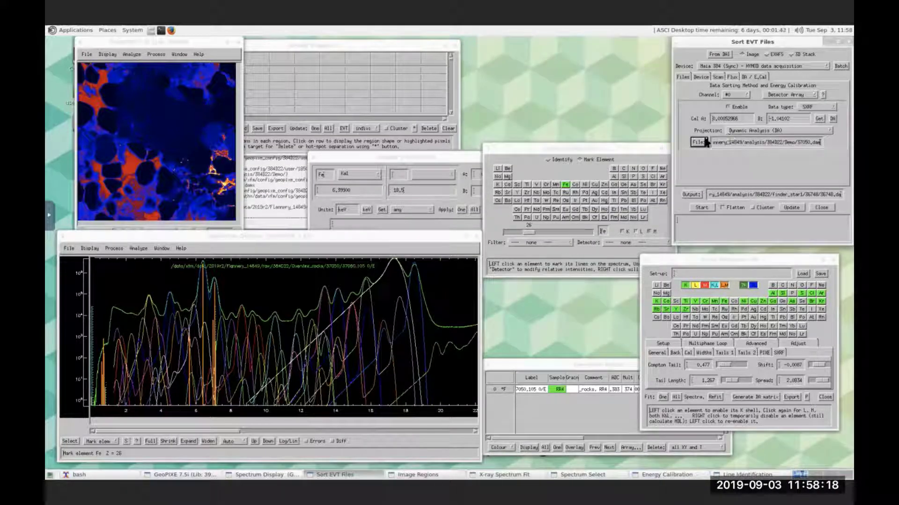
# Direct the sort output to the Demo analysis folder and toggle the Cluster option.
pyautogui.click(687, 192)
pyautogui.click(491, 202)
pyautogui.click(627, 290)
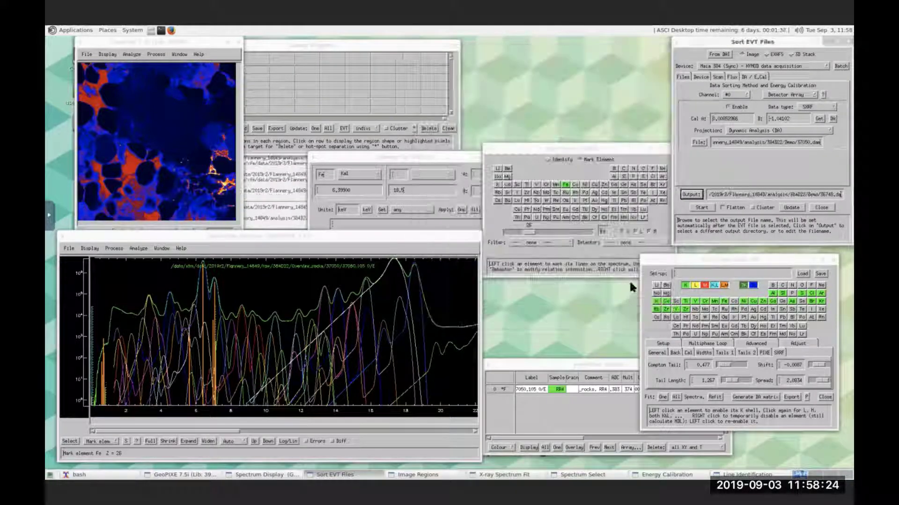
pyautogui.click(765, 207)
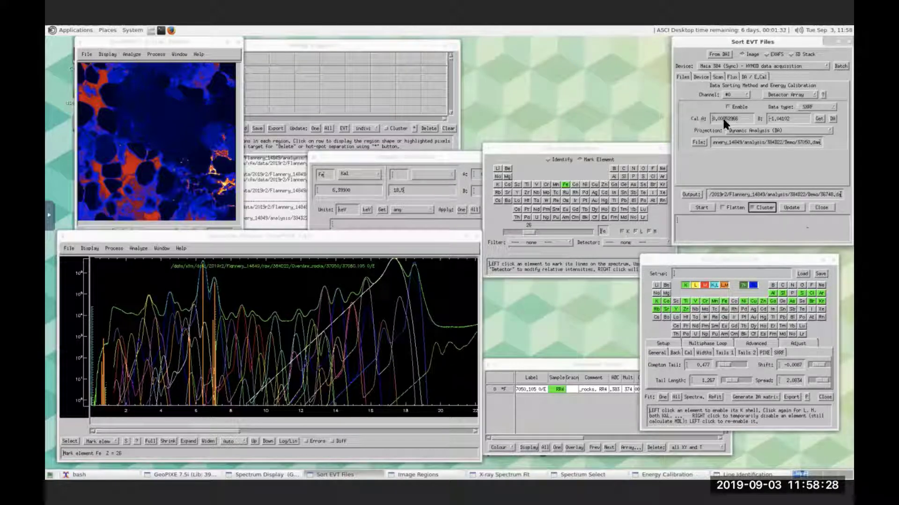
# Load the energy calibration for the sort from the second SPEC file in the Stds analysis folder.
pyautogui.click(817, 118)
pyautogui.click(530, 206)
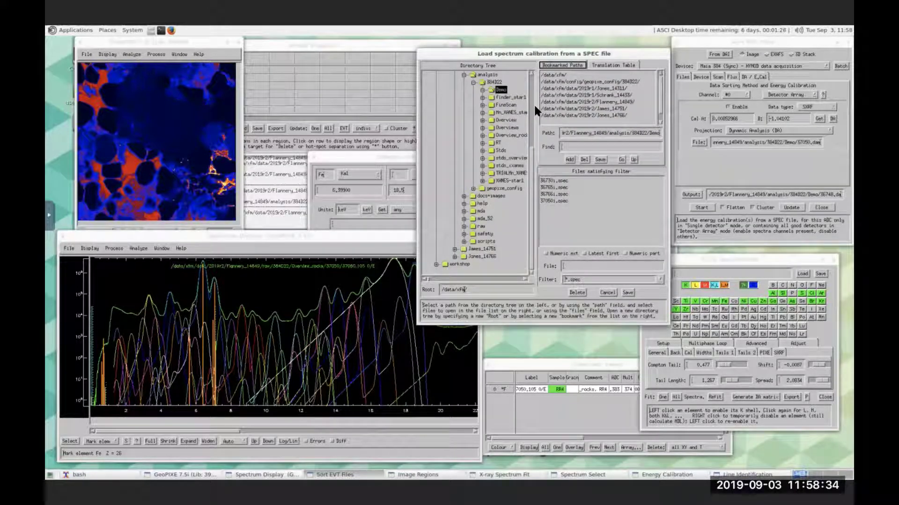
pyautogui.doubleClick(500, 150)
pyautogui.click(546, 187)
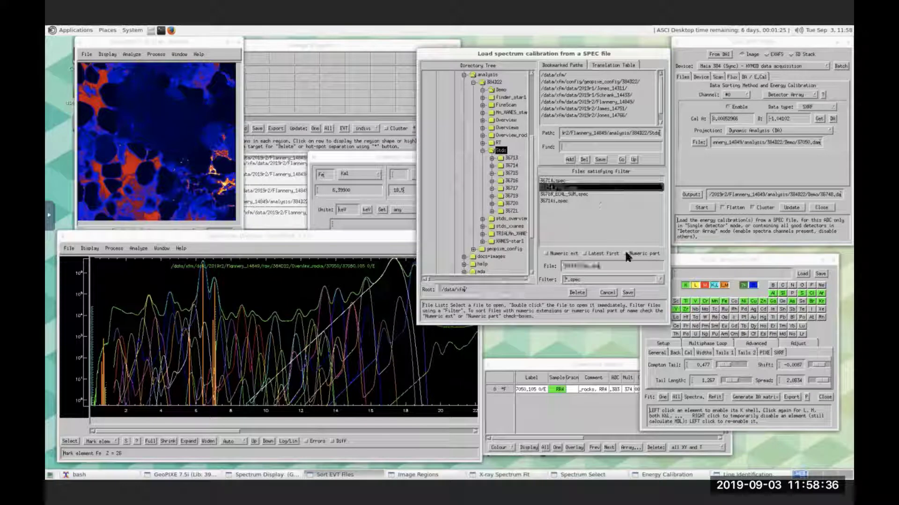
pyautogui.click(626, 292)
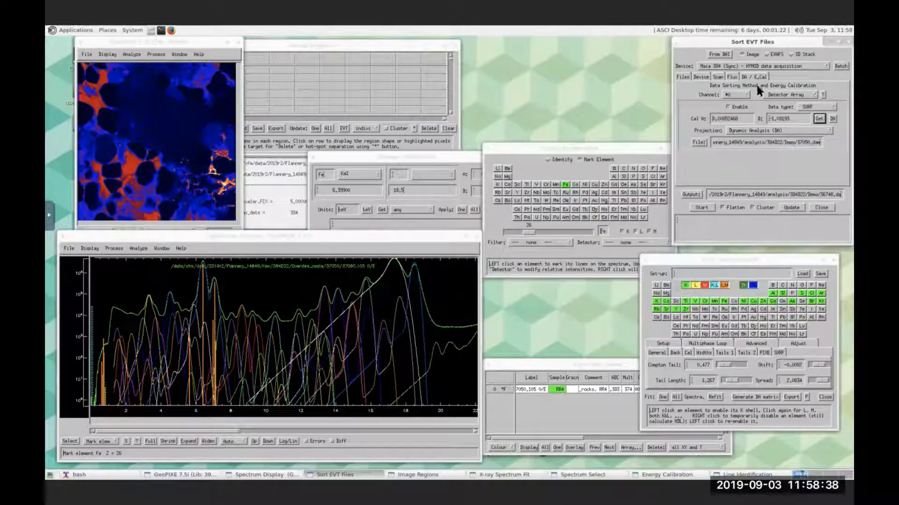
# Review the sort's data type, detector array, flux, scan size, X compression and Maia device settings.
pyautogui.click(834, 106)
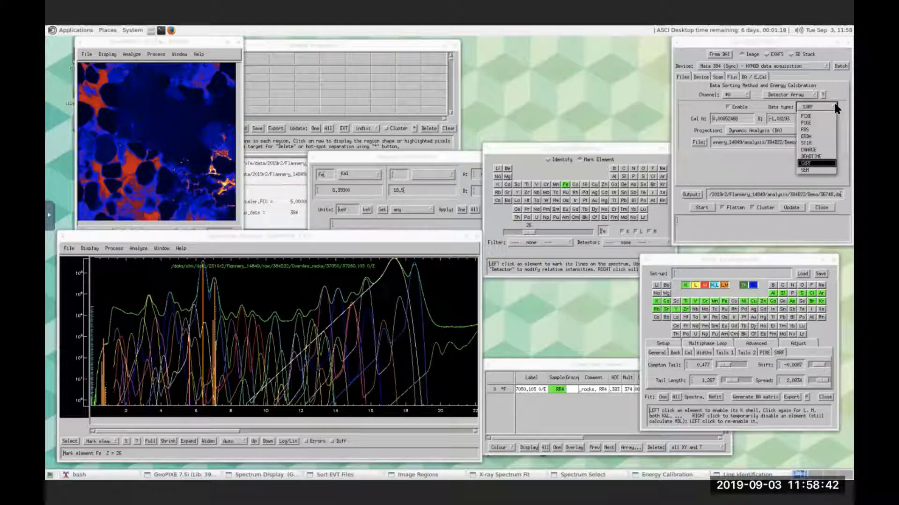
pyautogui.click(835, 107)
pyautogui.click(813, 95)
pyautogui.click(813, 95)
pyautogui.click(730, 75)
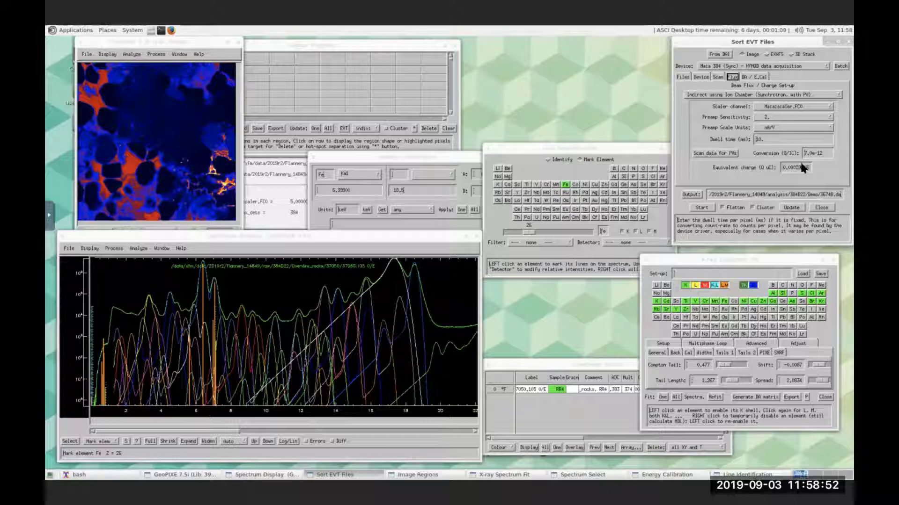
pyautogui.click(716, 75)
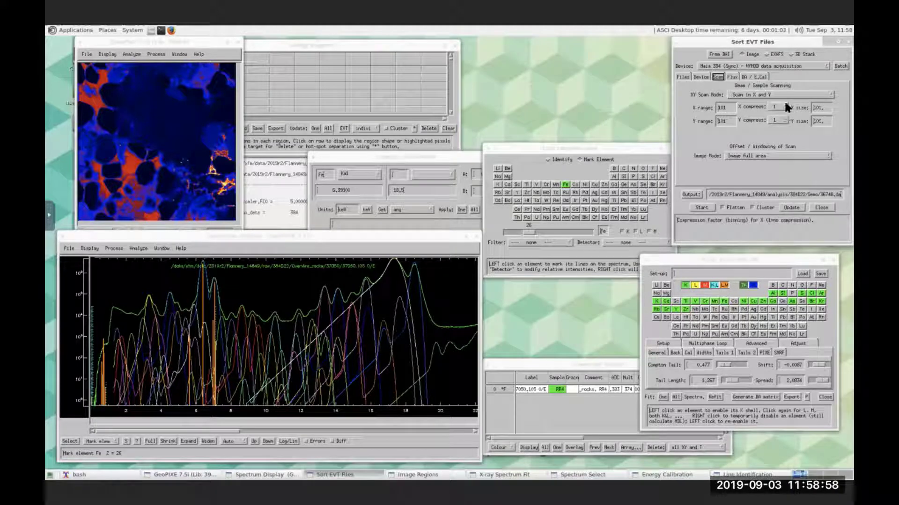
pyautogui.click(784, 106)
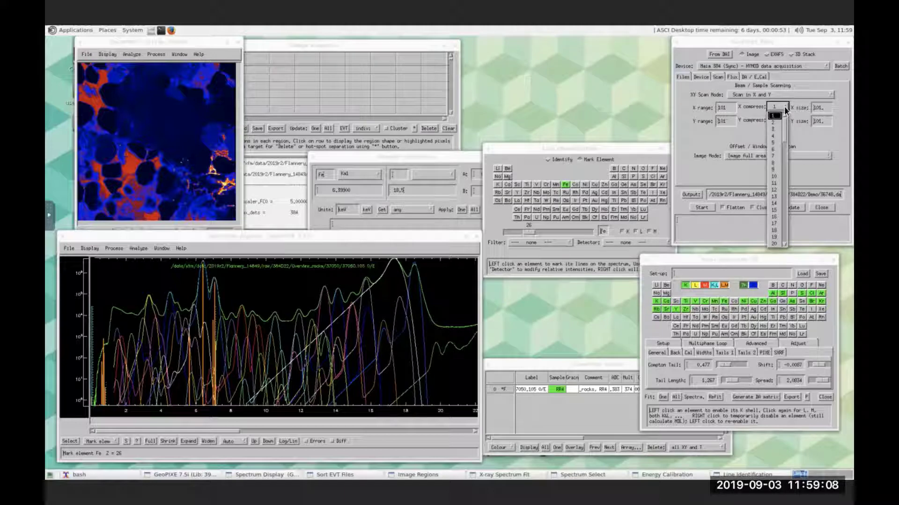
pyautogui.click(784, 106)
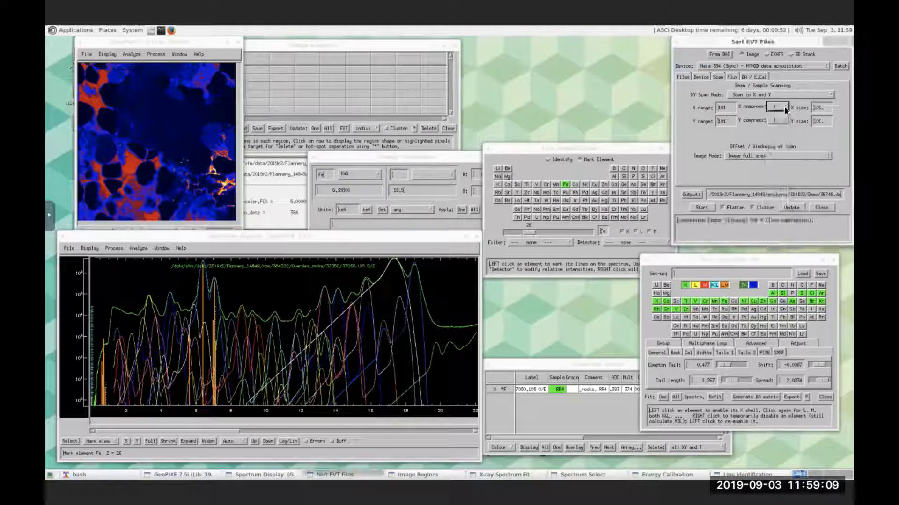
pyautogui.click(700, 77)
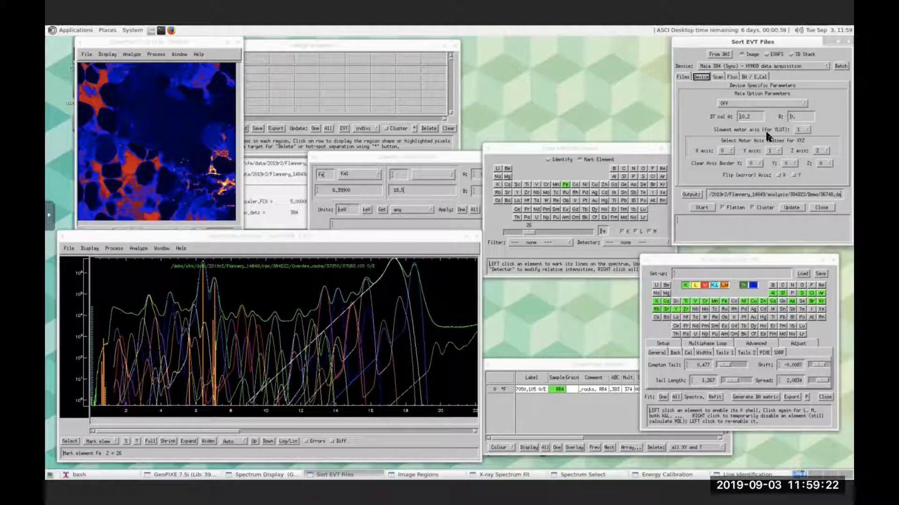
# Set the first list-mode file to 37050.0 from the raw Overview_rocks/37050 folder, accepting its detector calibration, pileup and throttle settings.
pyautogui.click(682, 77)
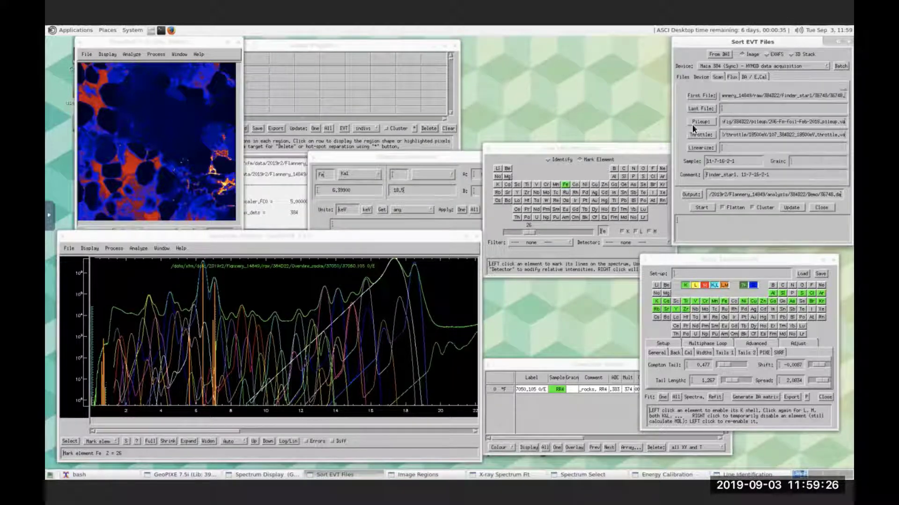
pyautogui.click(703, 94)
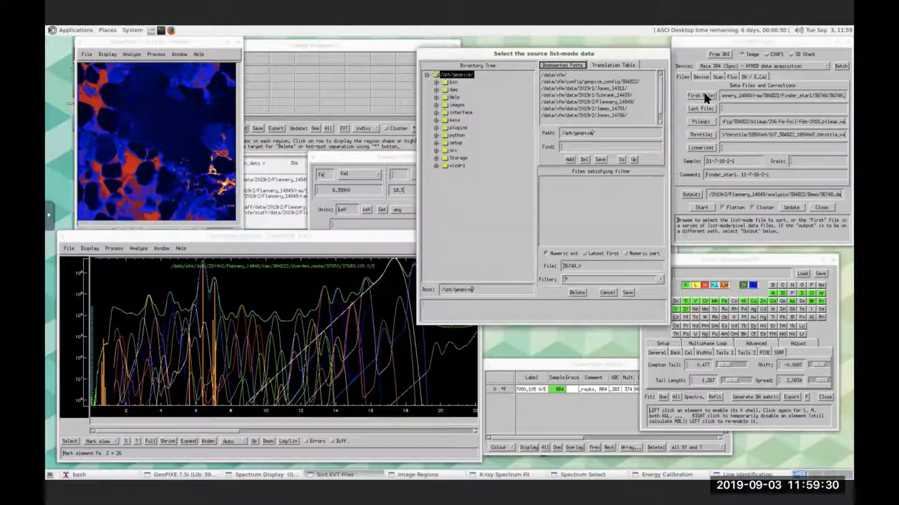
pyautogui.click(622, 101)
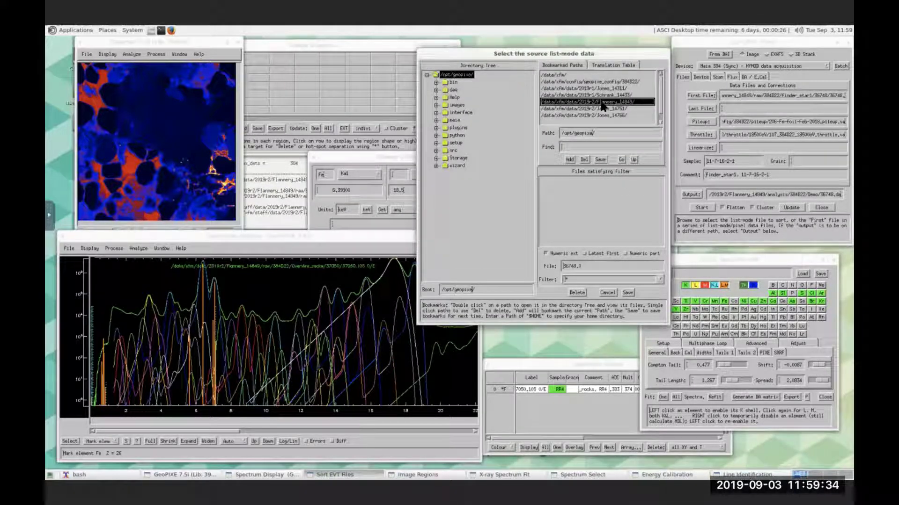
pyautogui.doubleClick(550, 103)
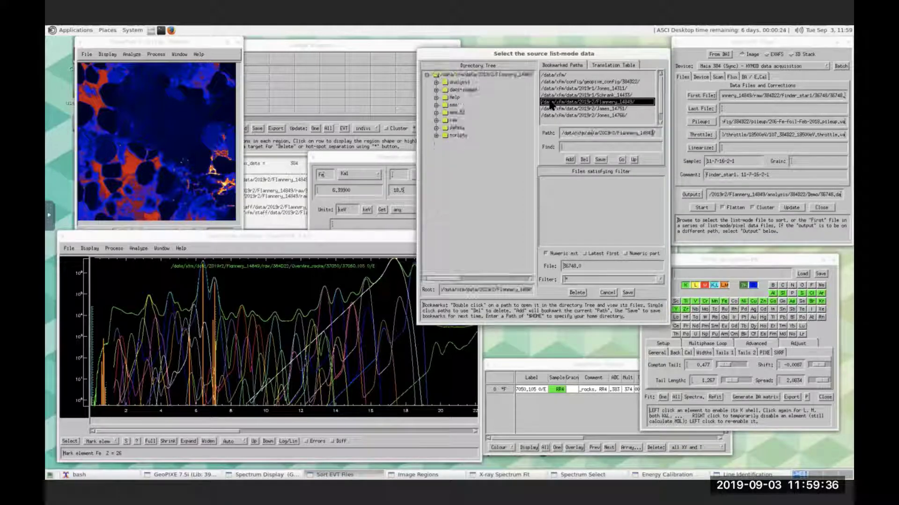
pyautogui.doubleClick(450, 119)
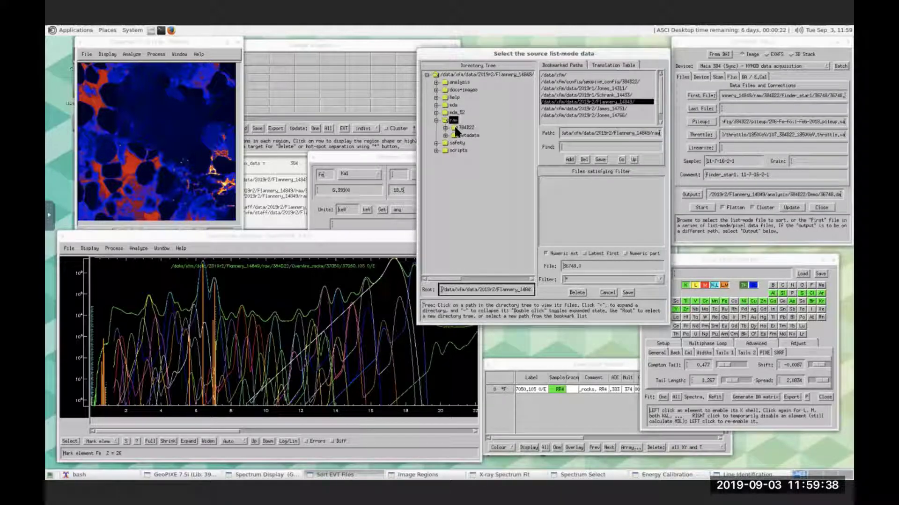
pyautogui.doubleClick(455, 128)
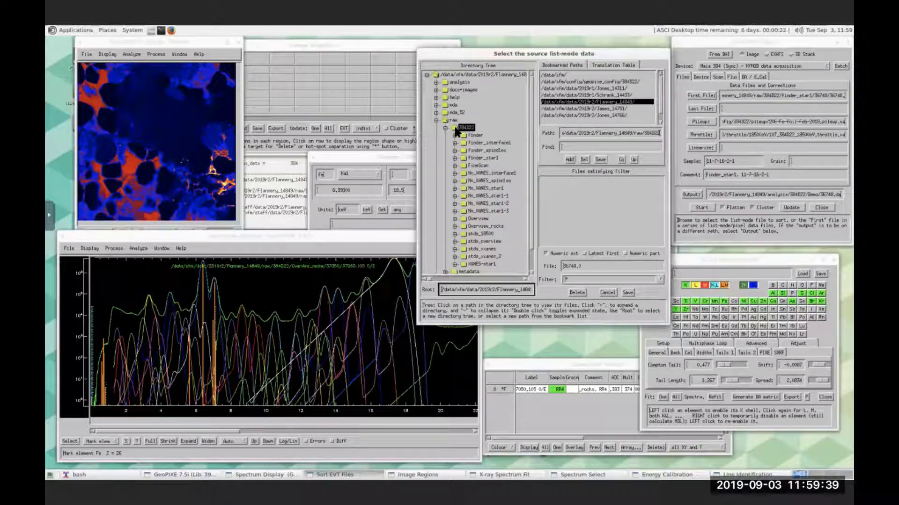
pyautogui.doubleClick(477, 229)
pyautogui.click(483, 264)
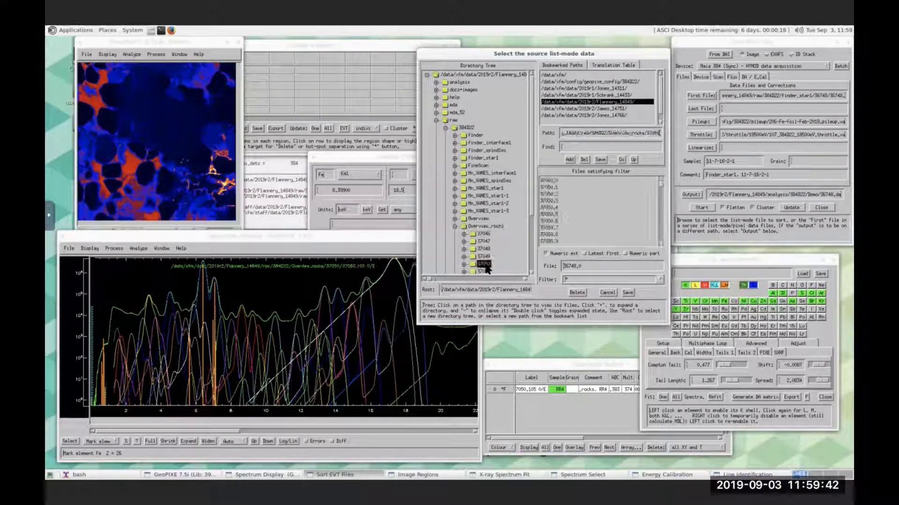
pyautogui.click(552, 181)
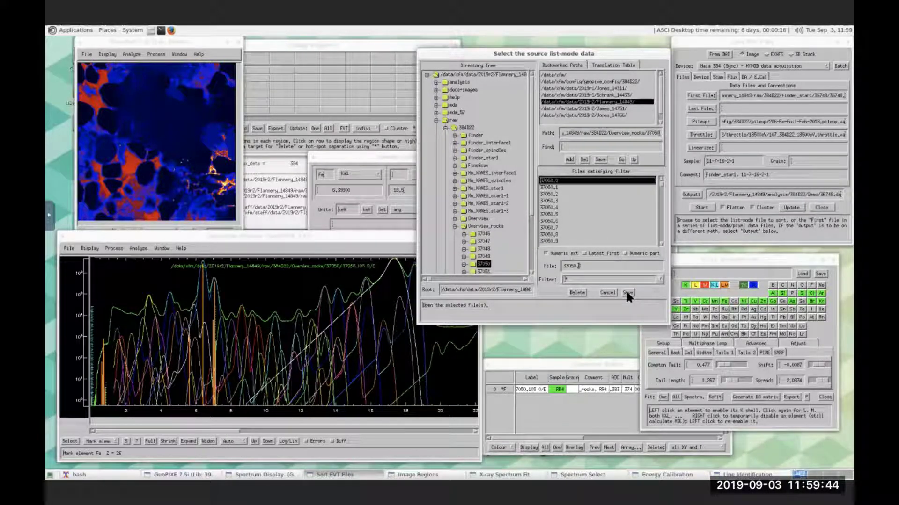
pyautogui.click(628, 292)
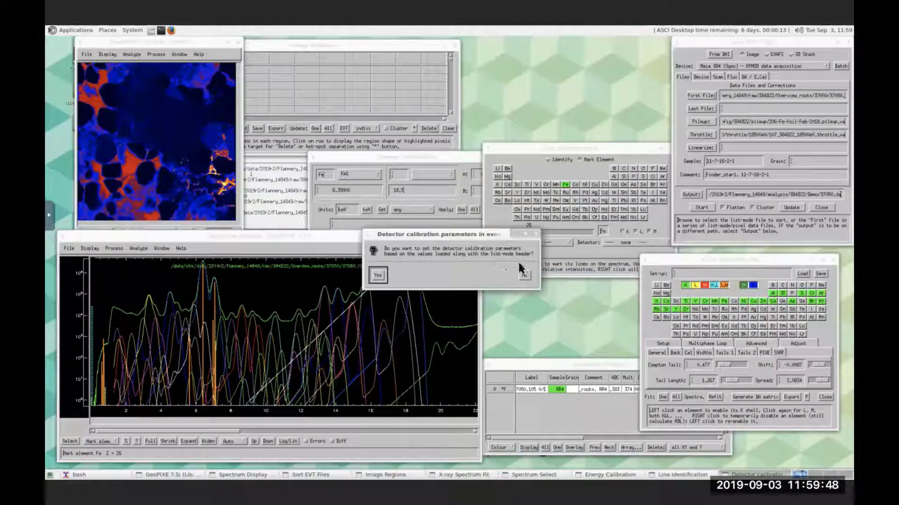
pyautogui.click(375, 275)
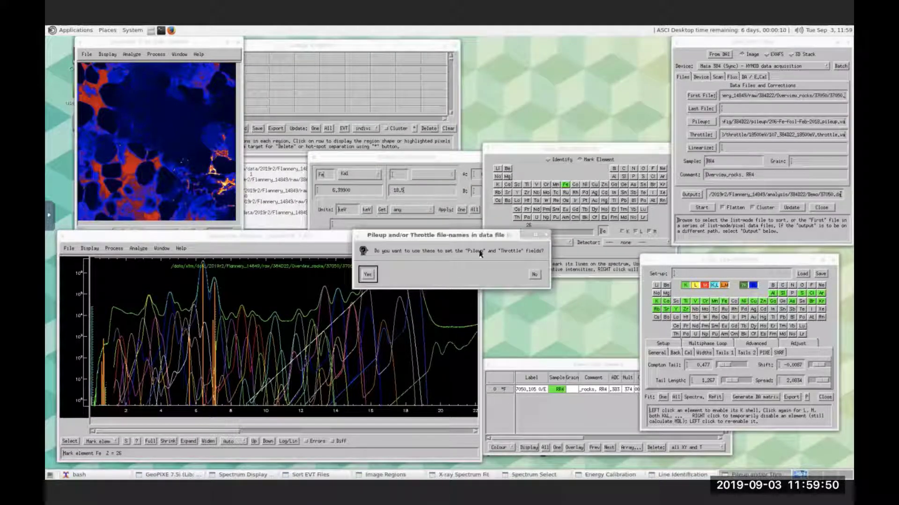
pyautogui.click(370, 276)
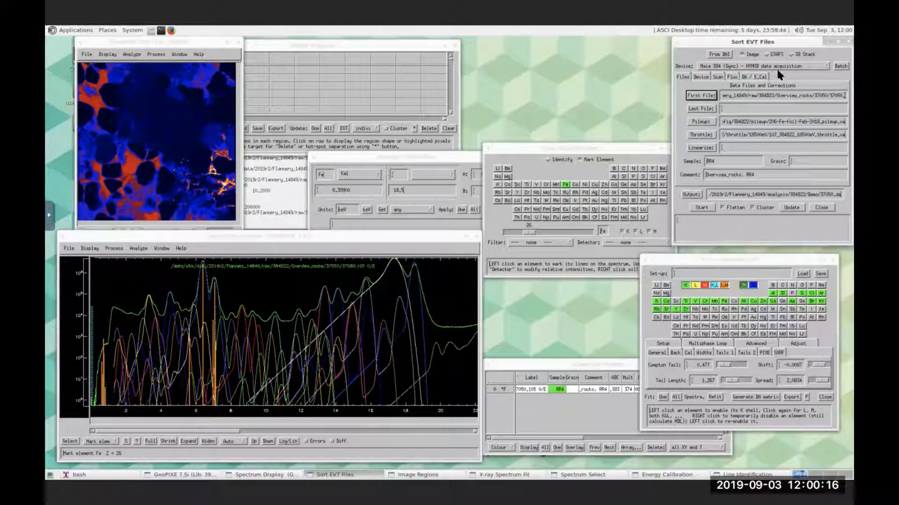
# Sort the 37050 list-mode data into images and display the elastic image in an enlarged image window.
pyautogui.click(707, 205)
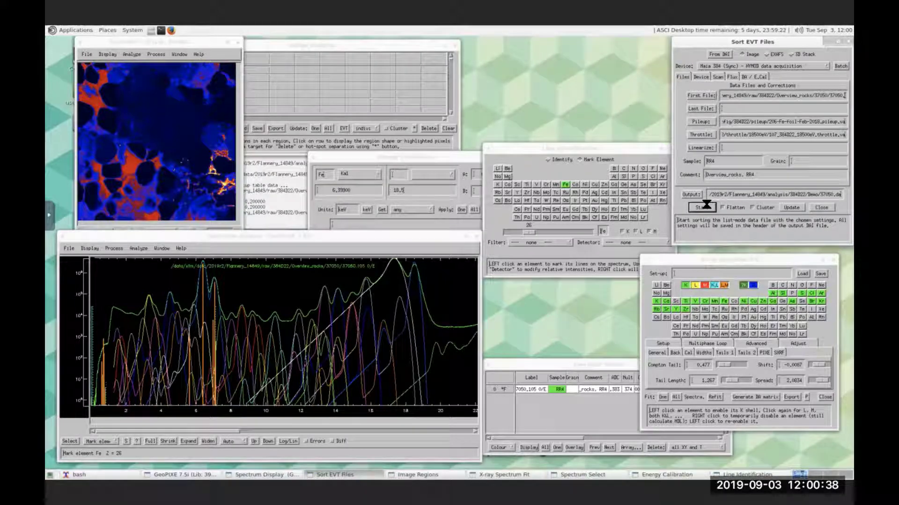
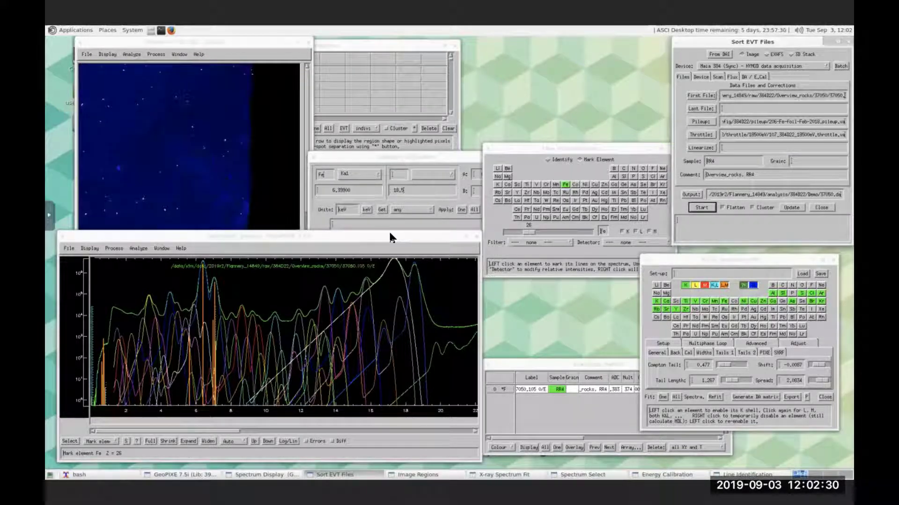
pyautogui.click(183, 41)
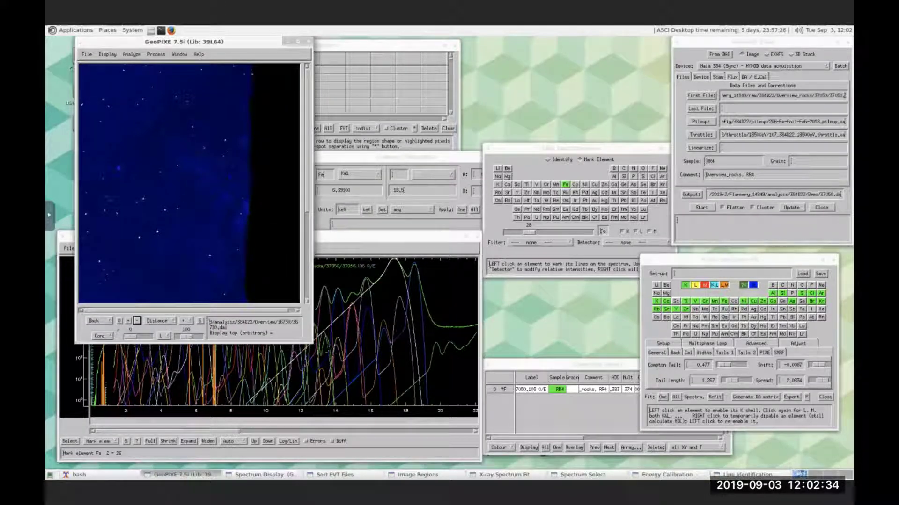
pyautogui.moveTo(307, 339); pyautogui.dragTo(451, 468)
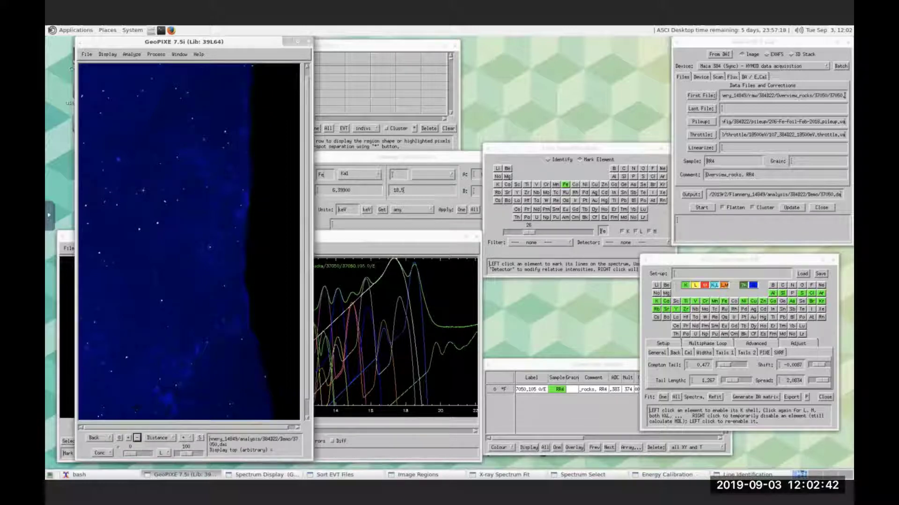
pyautogui.click(110, 439)
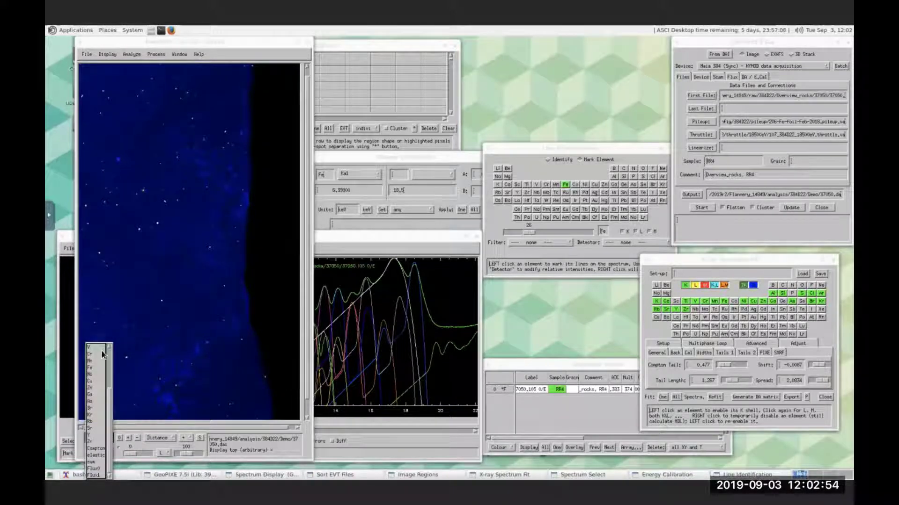
pyautogui.click(88, 455)
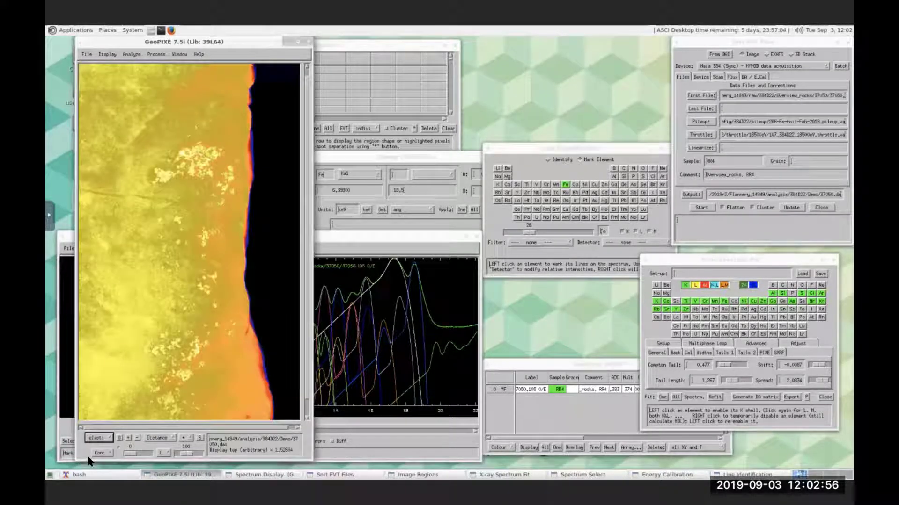
# Display the Flux0 image for run 37050 and switch to the Back (background) image.
pyautogui.click(110, 439)
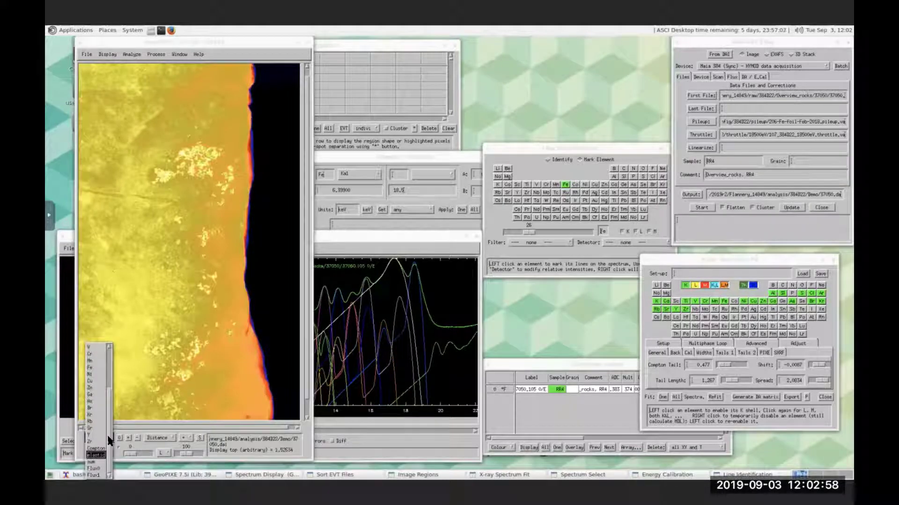
pyautogui.click(95, 469)
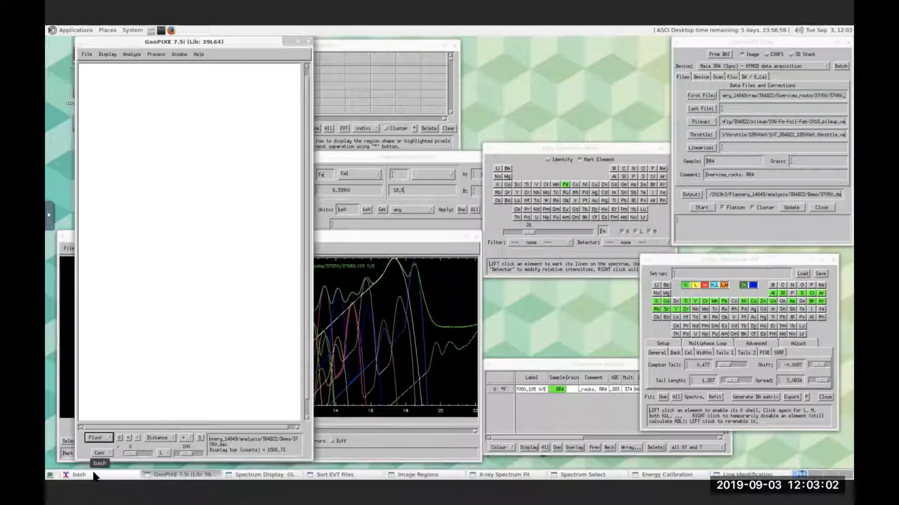
pyautogui.click(108, 436)
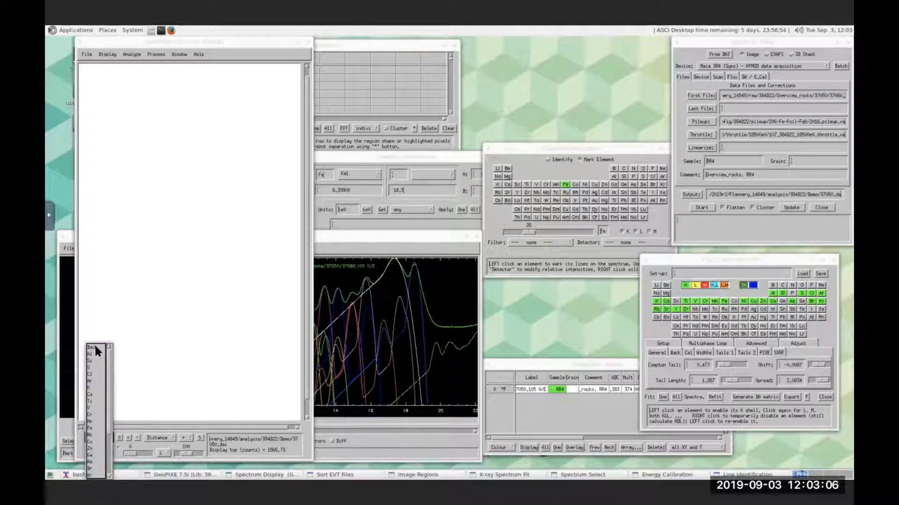
pyautogui.click(94, 347)
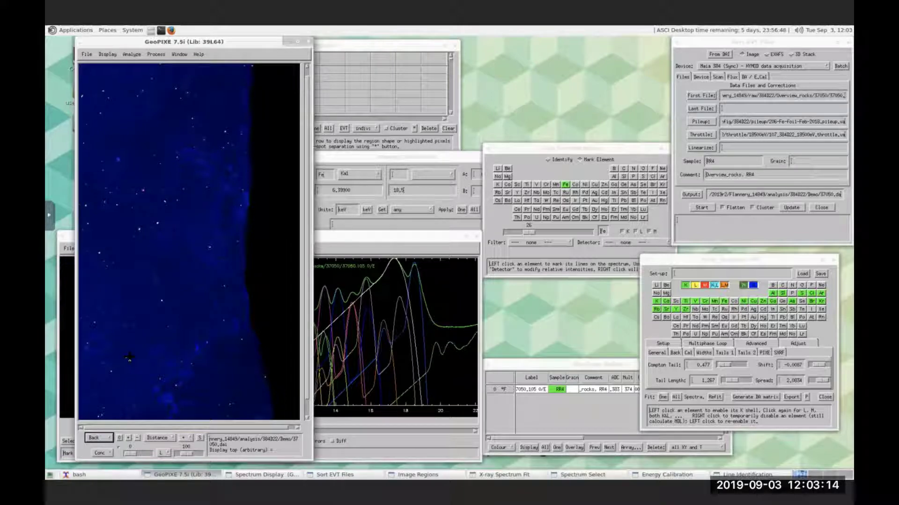
# Compare the Back image with the fitted spectrum, moving the spectrum window aside and returning to the image.
pyautogui.click(346, 235)
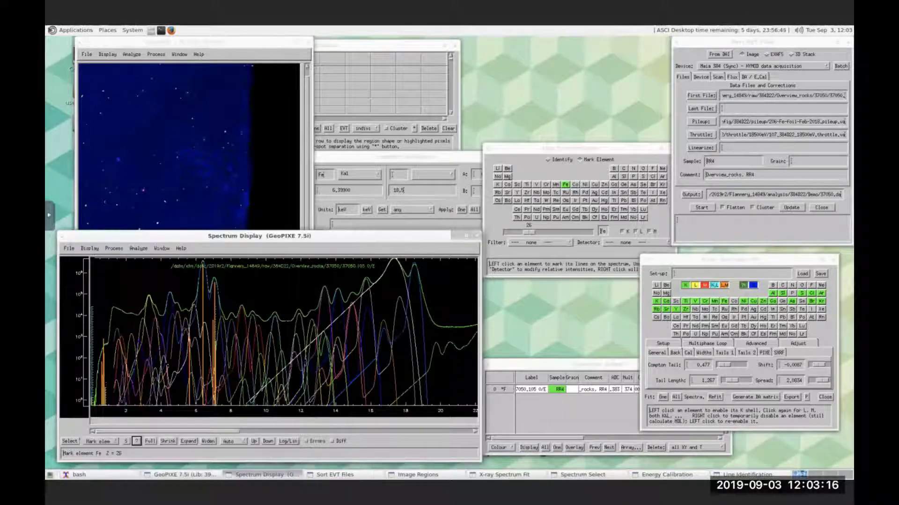
pyautogui.click(191, 40)
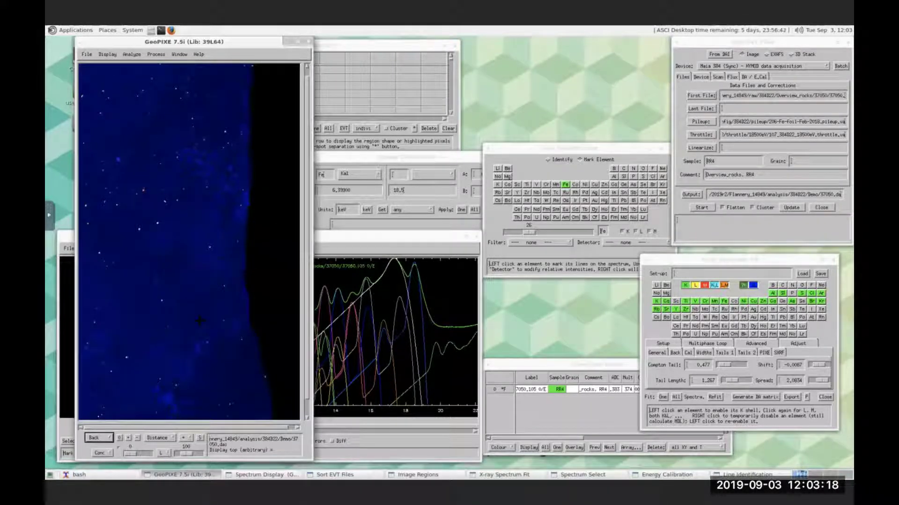
pyautogui.click(109, 438)
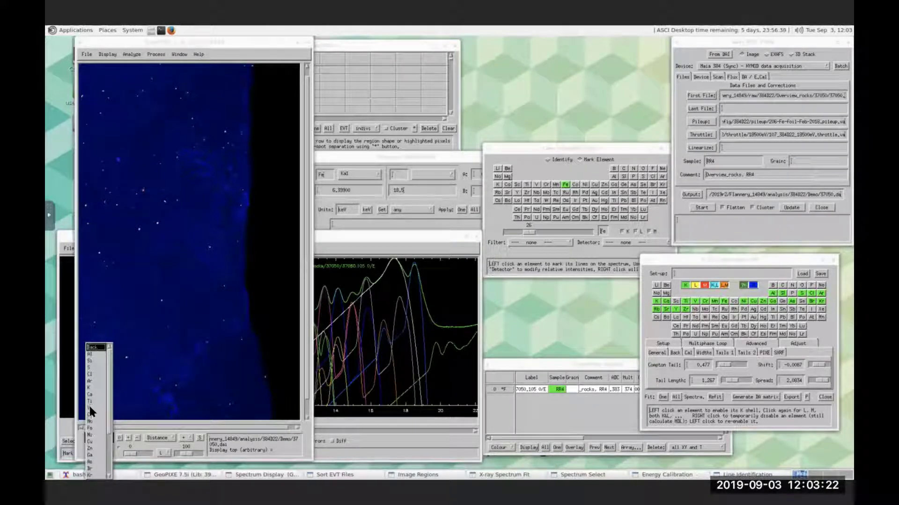
pyautogui.click(95, 347)
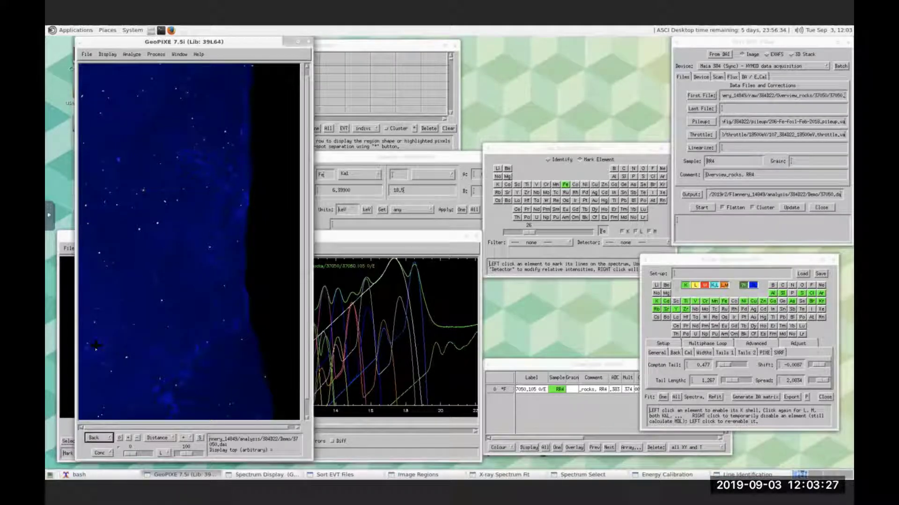
pyautogui.click(366, 234)
pyautogui.click(332, 441)
pyautogui.moveTo(338, 237); pyautogui.dragTo(416, 237)
pyautogui.click(209, 46)
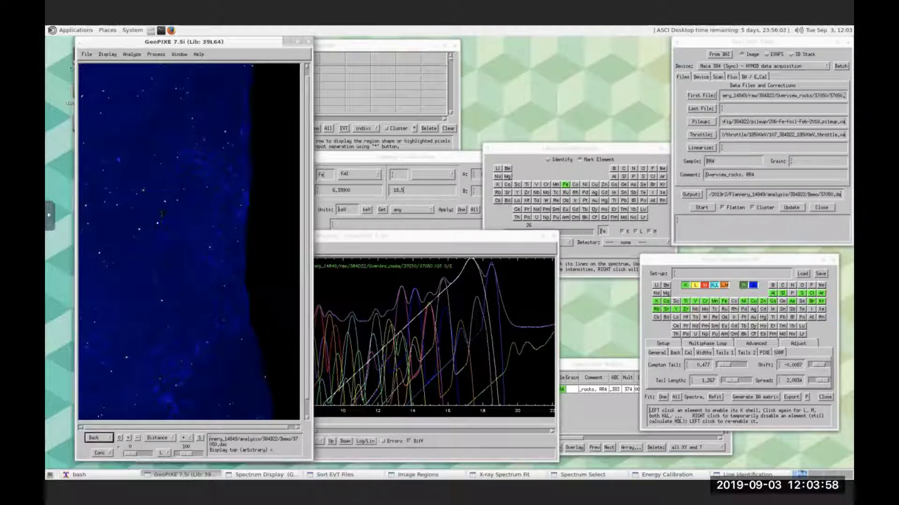
# Step through the element images from Back past Ar, K, Ti and Cr to the Zn image.
pyautogui.click(95, 438)
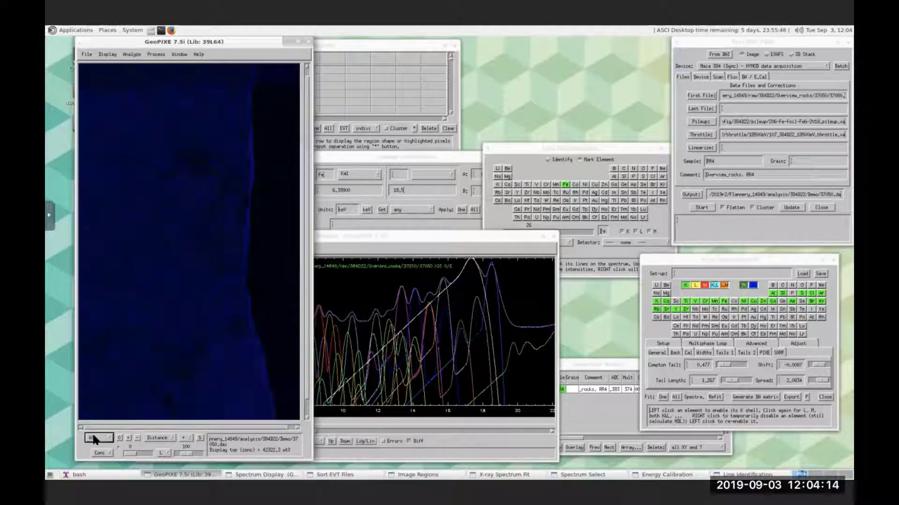
pyautogui.click(93, 438)
pyautogui.click(94, 438)
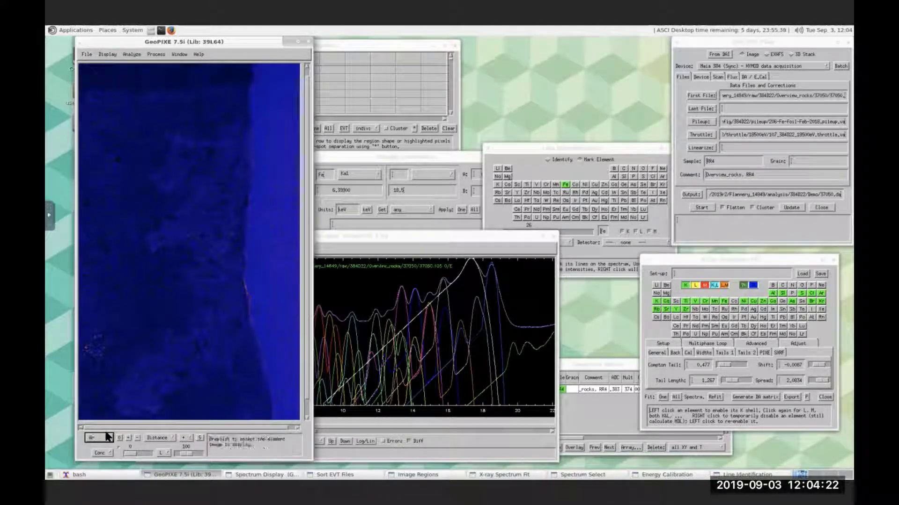
pyautogui.click(103, 436)
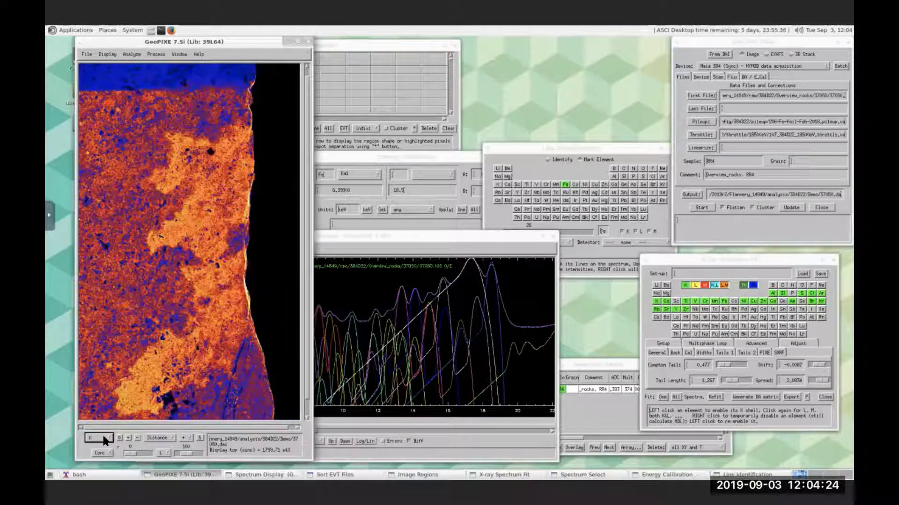
pyautogui.click(102, 436)
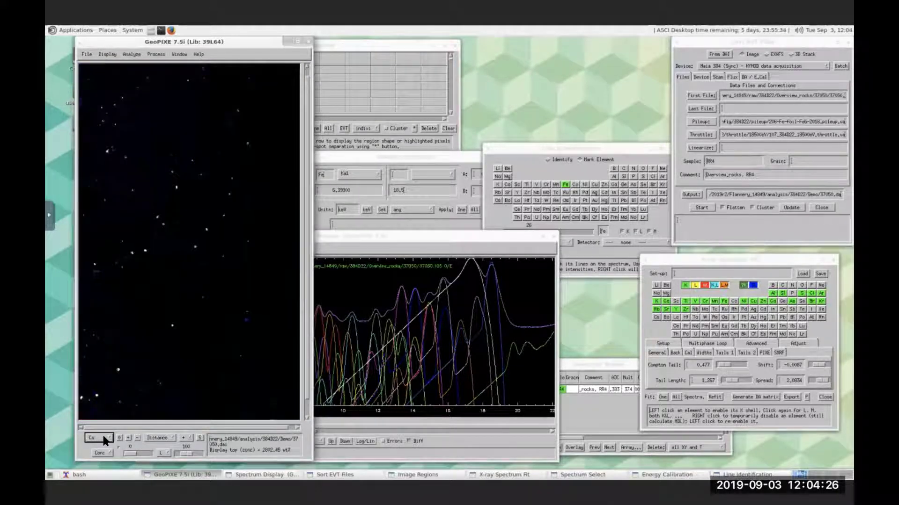
pyautogui.click(102, 436)
pyautogui.click(102, 436)
pyautogui.click(102, 437)
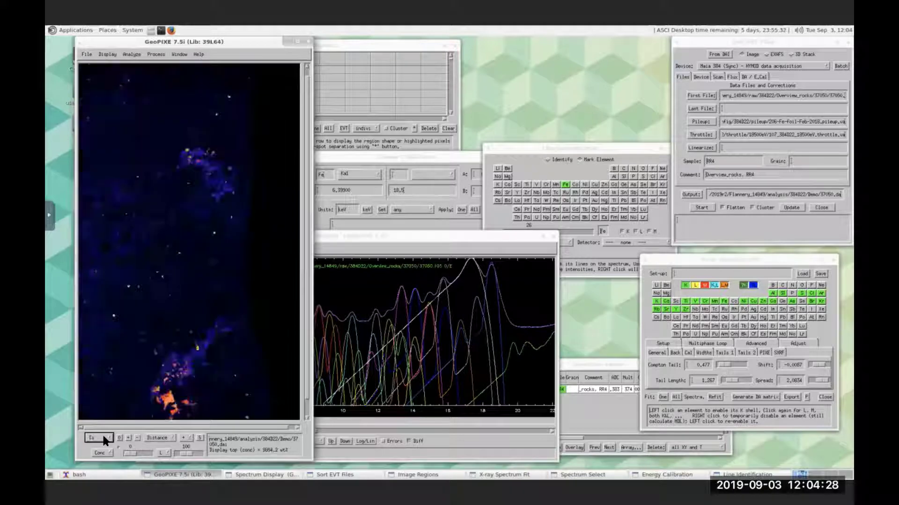
pyautogui.click(103, 437)
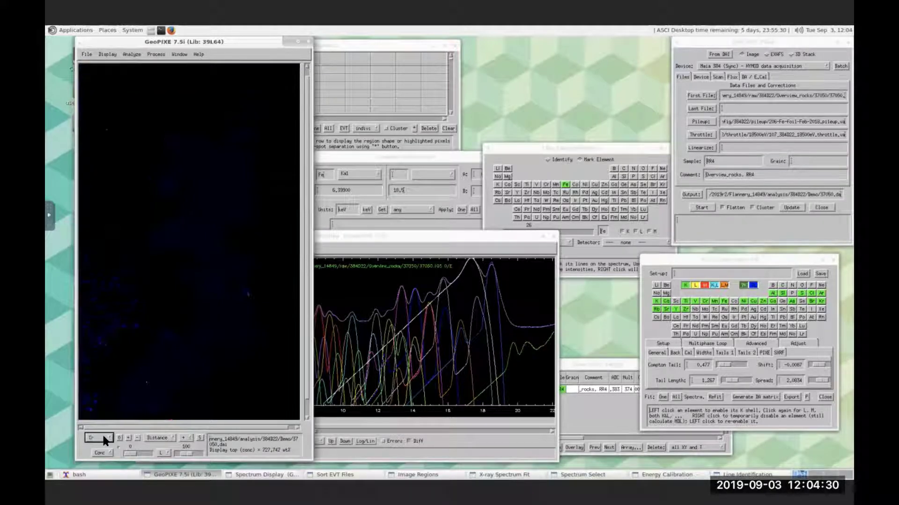
pyautogui.click(103, 436)
# Lower the Zn image's maximum display level to 5% and keep Zn as the displayed element.
pyautogui.click(177, 454)
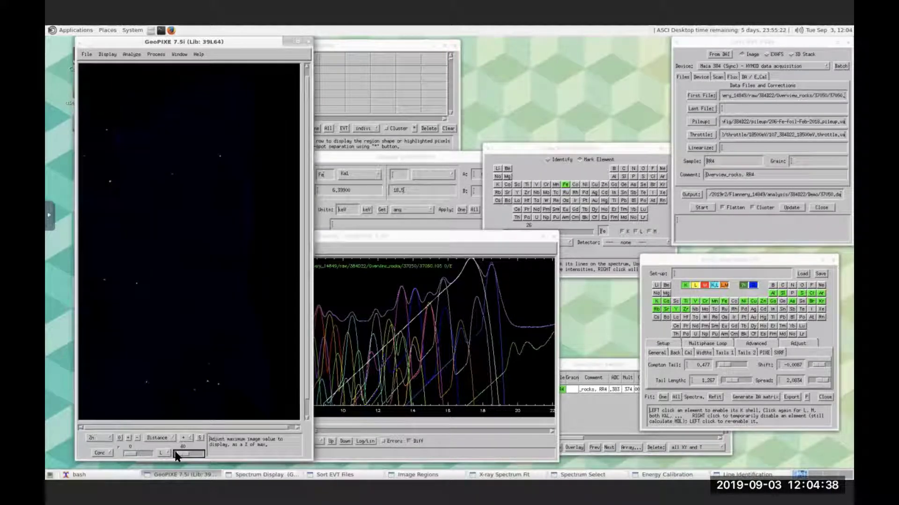
pyautogui.click(176, 455)
pyautogui.click(176, 454)
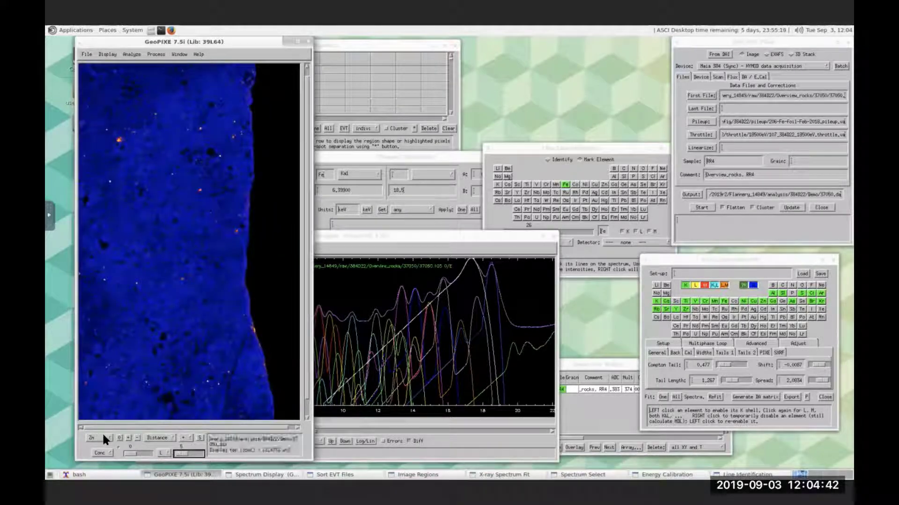
pyautogui.click(106, 437)
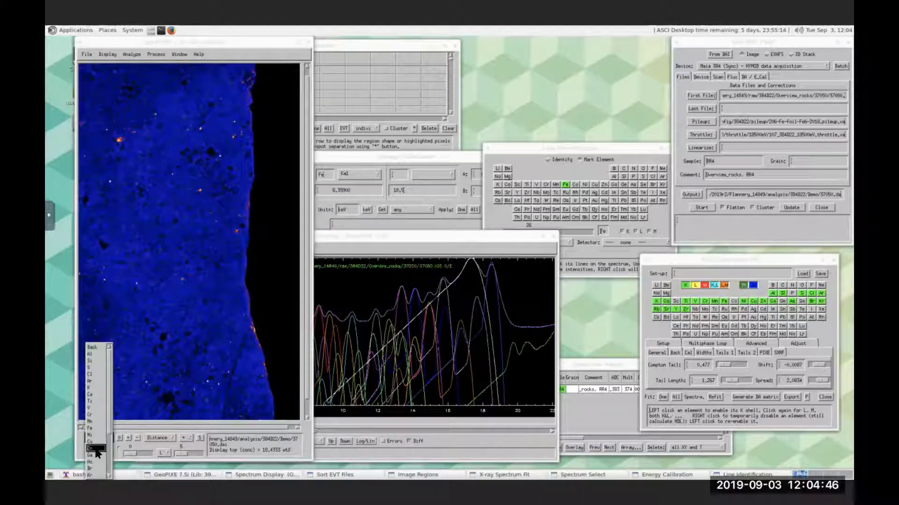
pyautogui.click(95, 448)
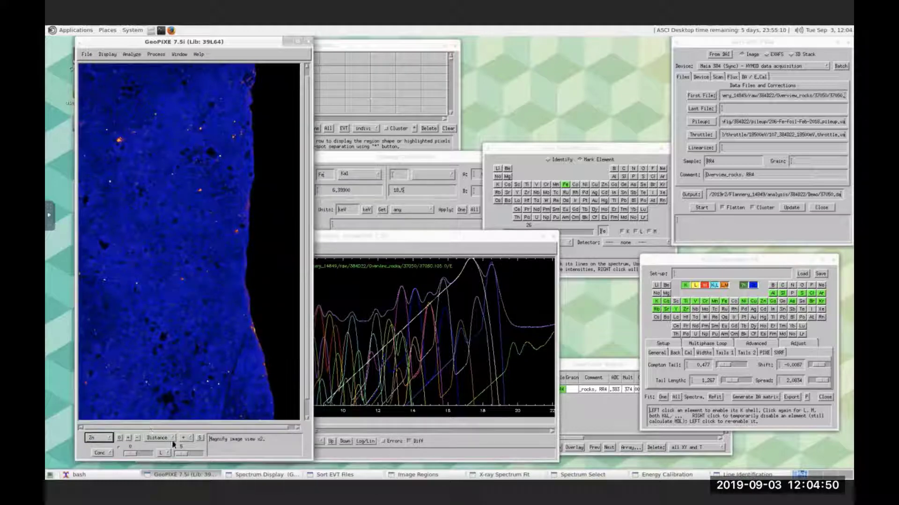
# Try the S intensity scale on the Zn image and return the scale to L.
pyautogui.click(165, 453)
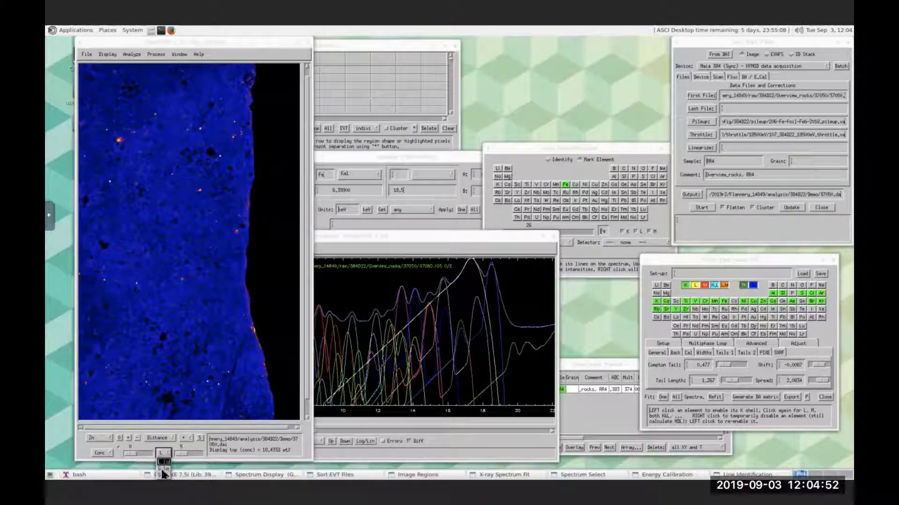
pyautogui.click(167, 457)
pyautogui.click(166, 456)
pyautogui.click(164, 448)
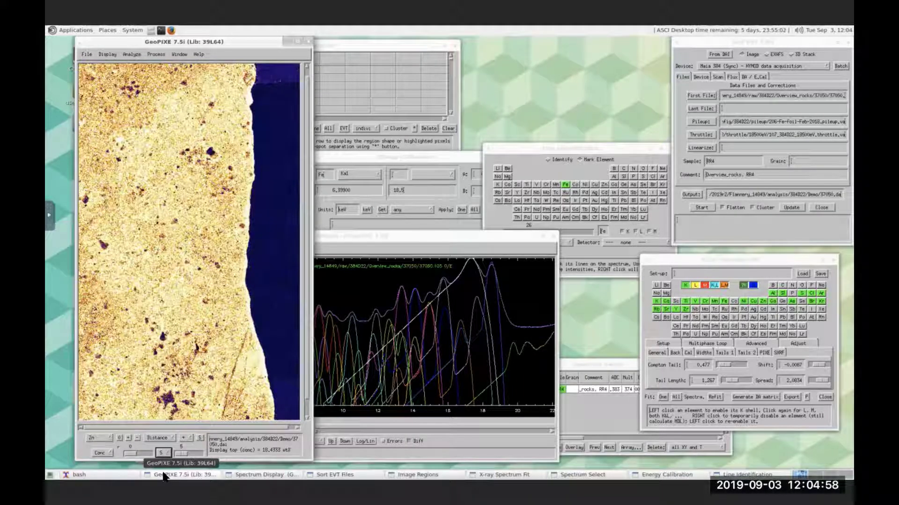
pyautogui.click(168, 454)
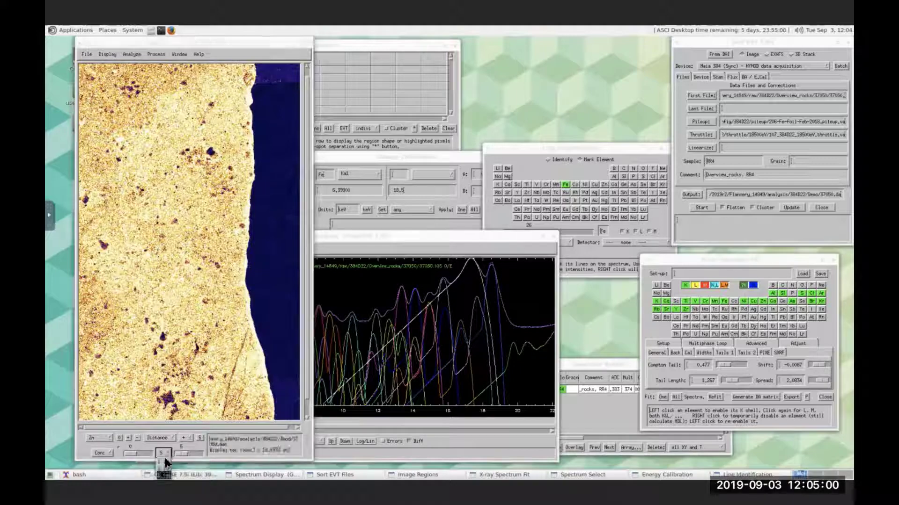
pyautogui.click(165, 465)
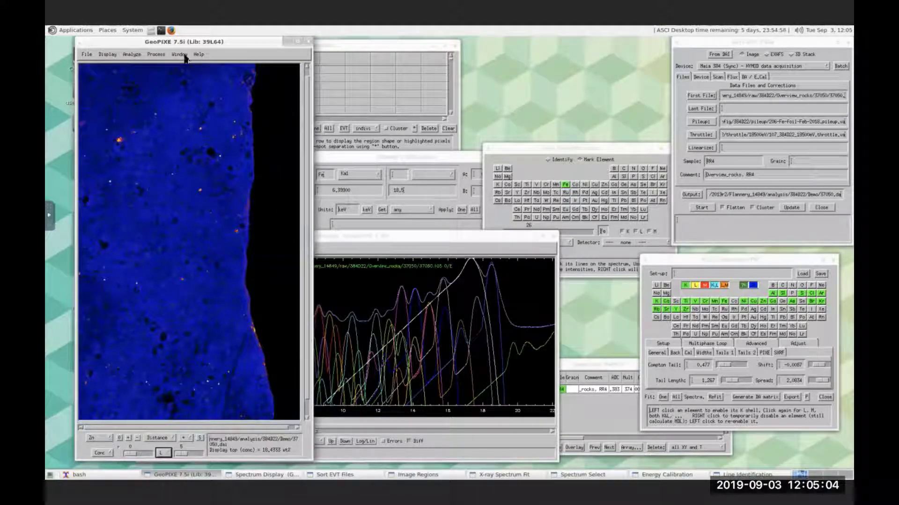
# Review the export options for image data and simple images, including selected images as TIFF.
pyautogui.moveTo(184, 40); pyautogui.dragTo(176, 41)
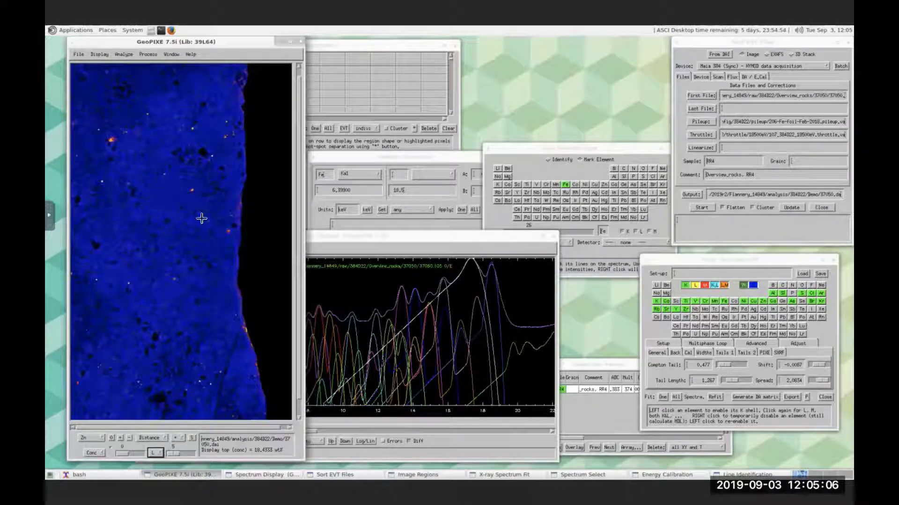
pyautogui.click(79, 54)
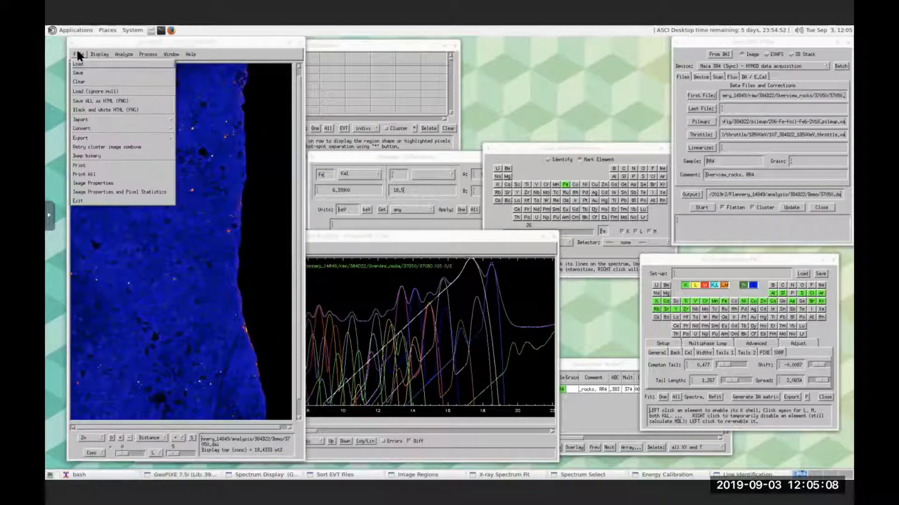
pyautogui.moveTo(80, 137)
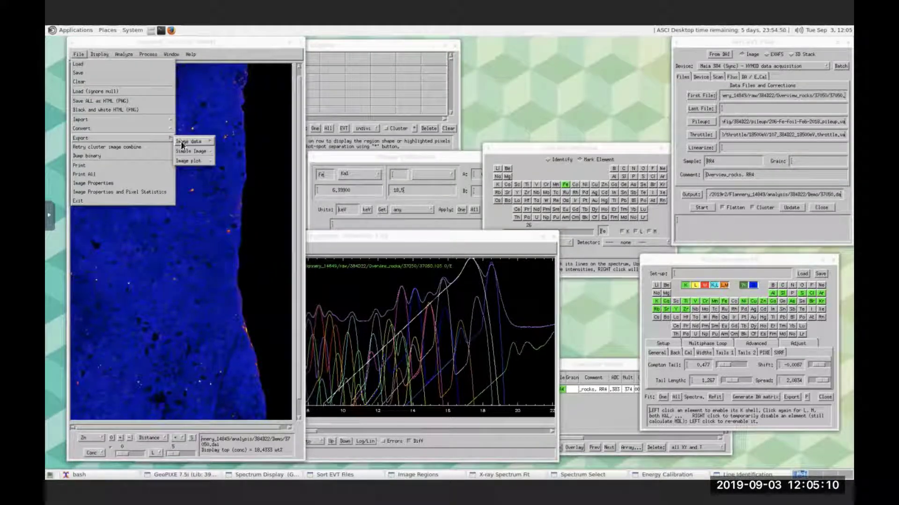
pyautogui.moveTo(185, 141)
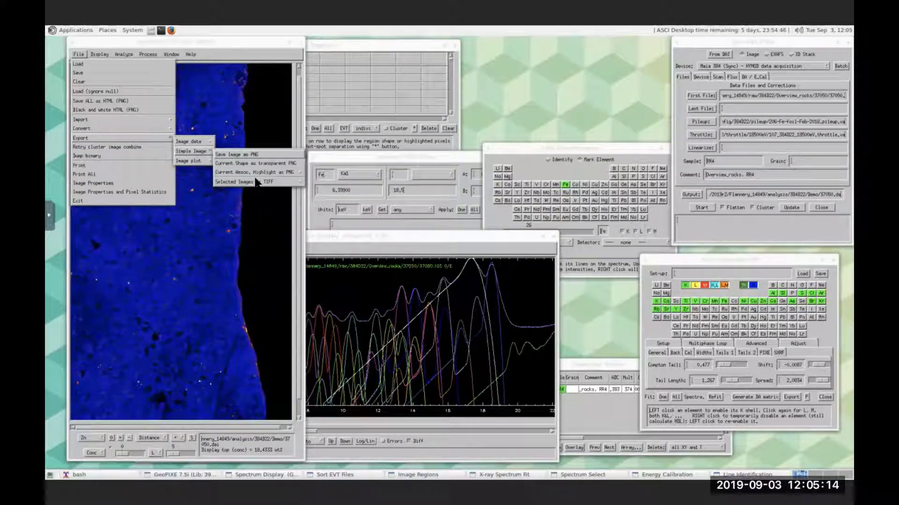
pyautogui.moveTo(257, 182)
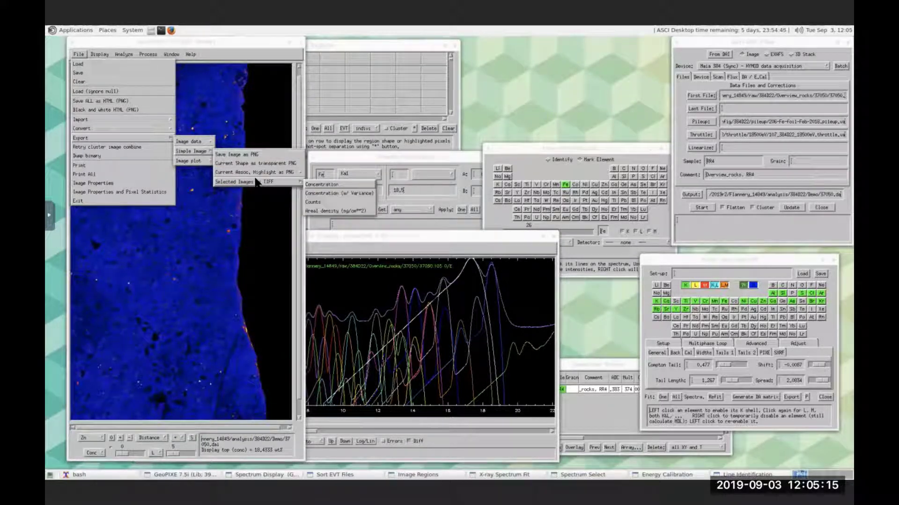
pyautogui.click(318, 206)
pyautogui.click(495, 291)
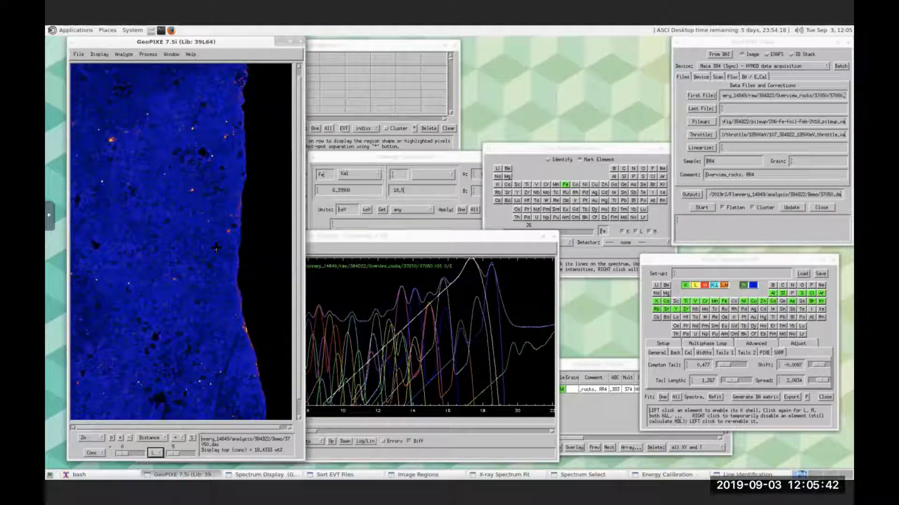
# Display the Ga image and lower its maximum display level to 15%.
pyautogui.click(88, 435)
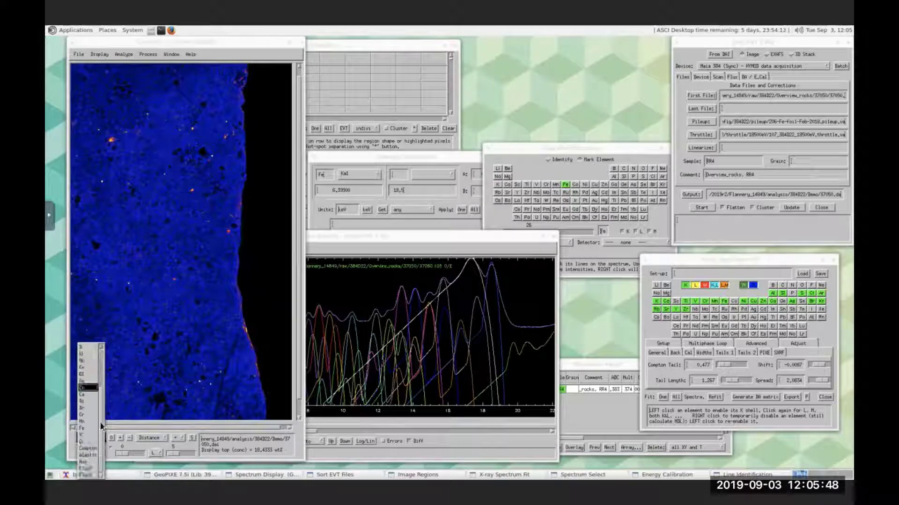
pyautogui.click(88, 395)
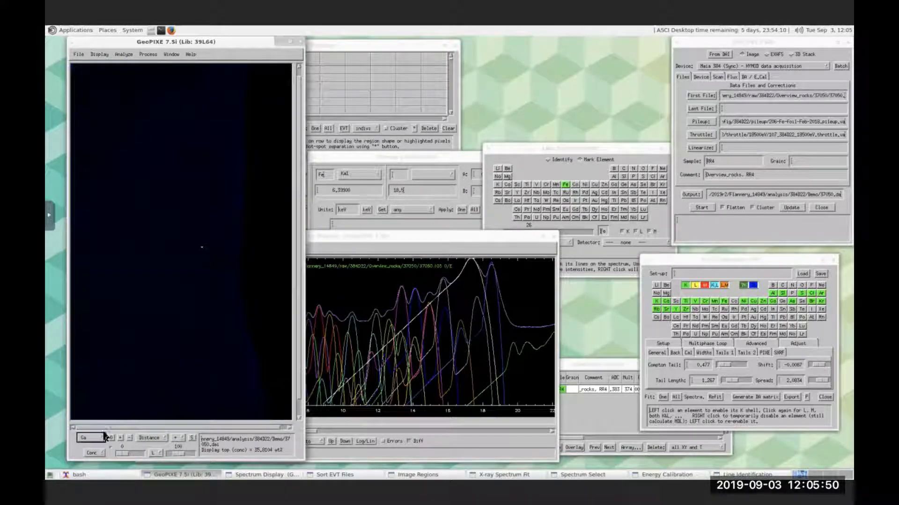
pyautogui.scroll(1, 105, 437)
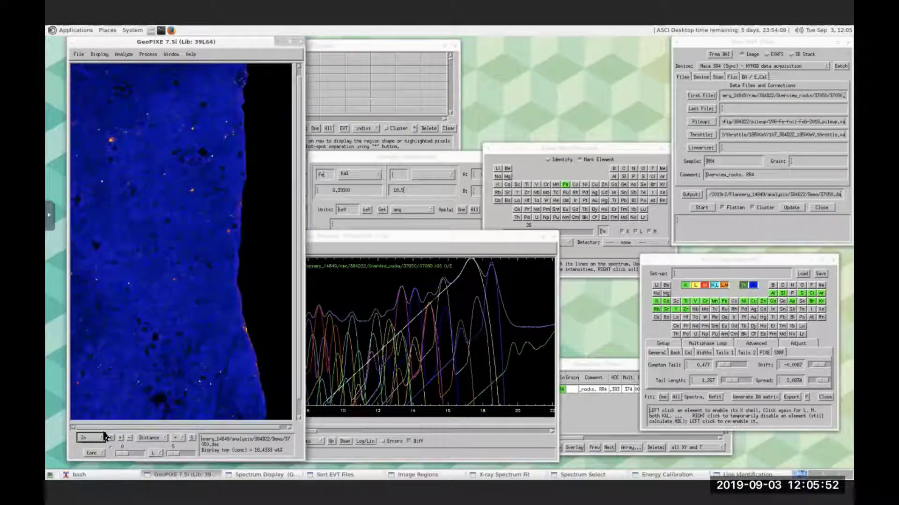
pyautogui.scroll(-1, 90, 436)
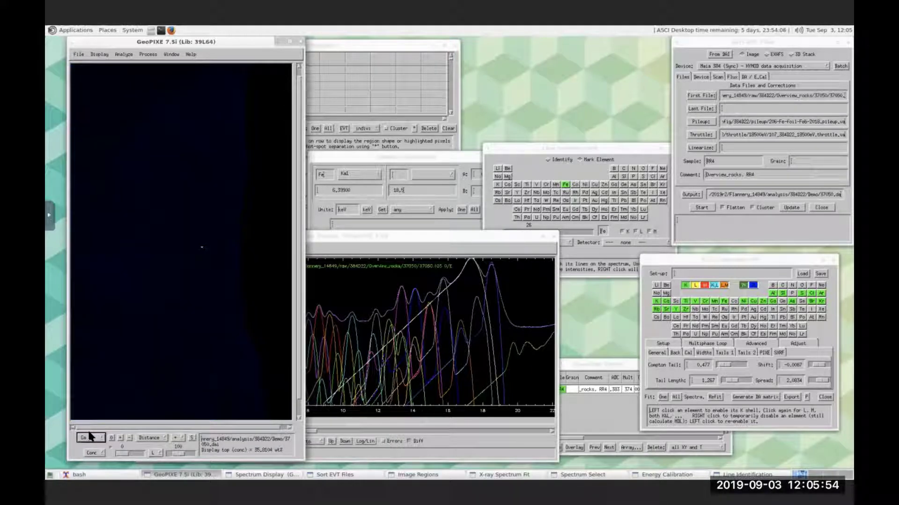
pyautogui.click(174, 454)
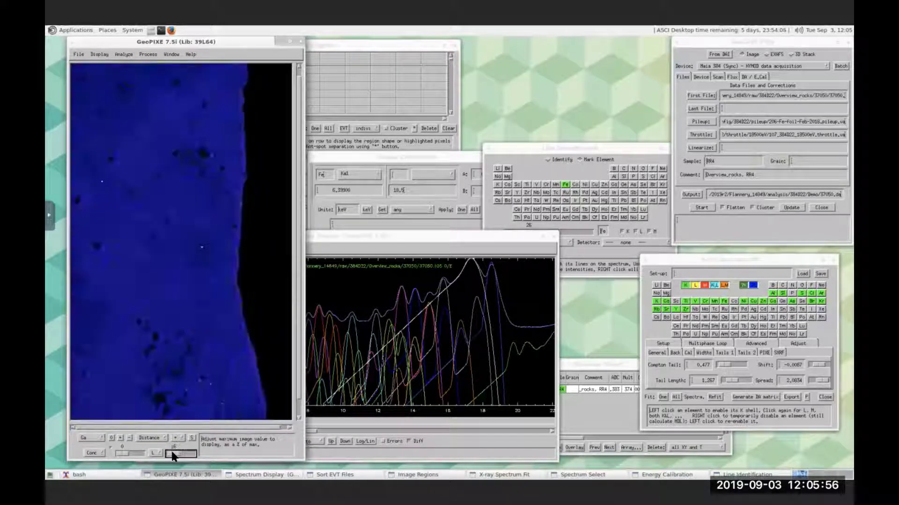
# Display the Y image, then step back through the Rb image to compare it with the Sr image.
pyautogui.click(101, 437)
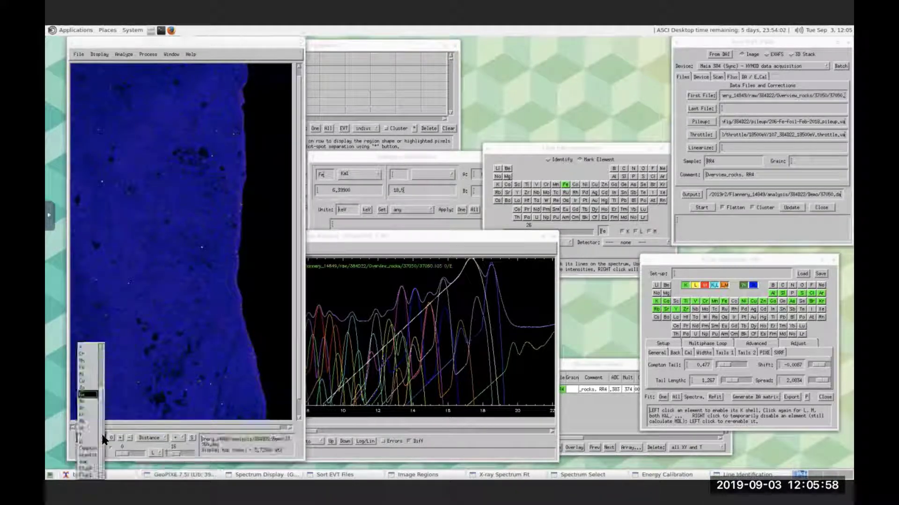
pyautogui.click(89, 456)
pyautogui.click(89, 438)
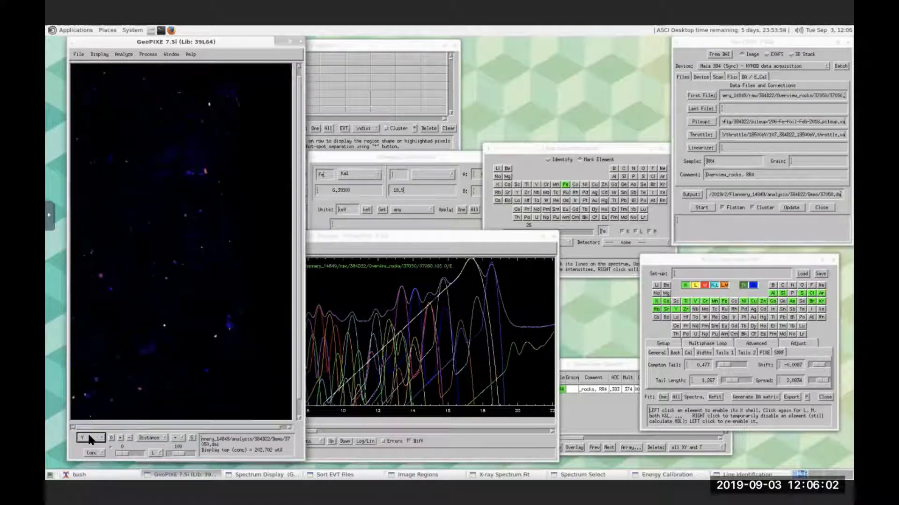
pyautogui.scroll(2, 88, 438)
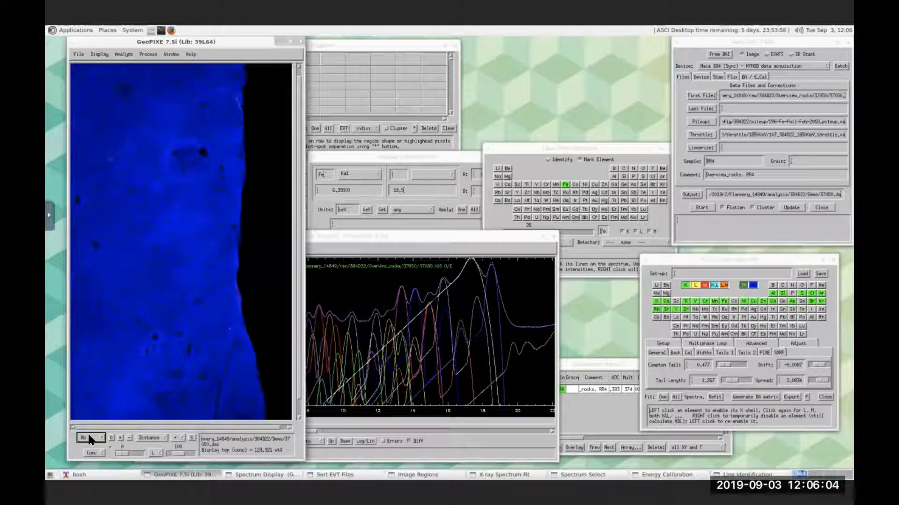
pyautogui.scroll(1, 88, 432)
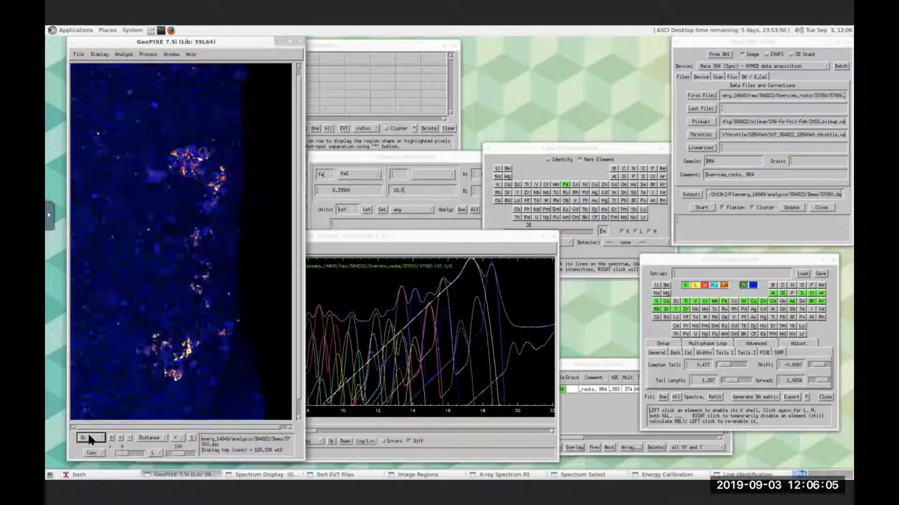
# Open the three-element RGB image display beside the Sr image and assign Ca to the red channel.
pyautogui.click(170, 52)
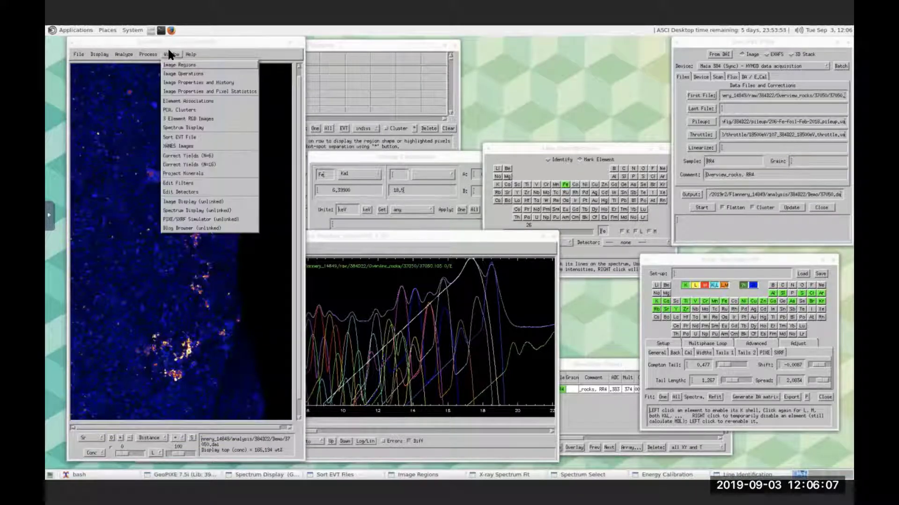
pyautogui.click(187, 119)
pyautogui.moveTo(206, 116); pyautogui.dragTo(415, 83)
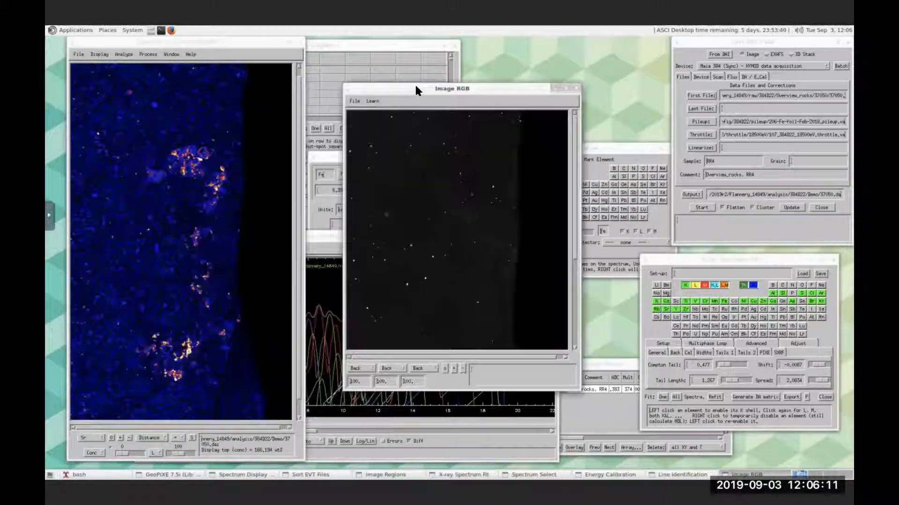
pyautogui.click(371, 366)
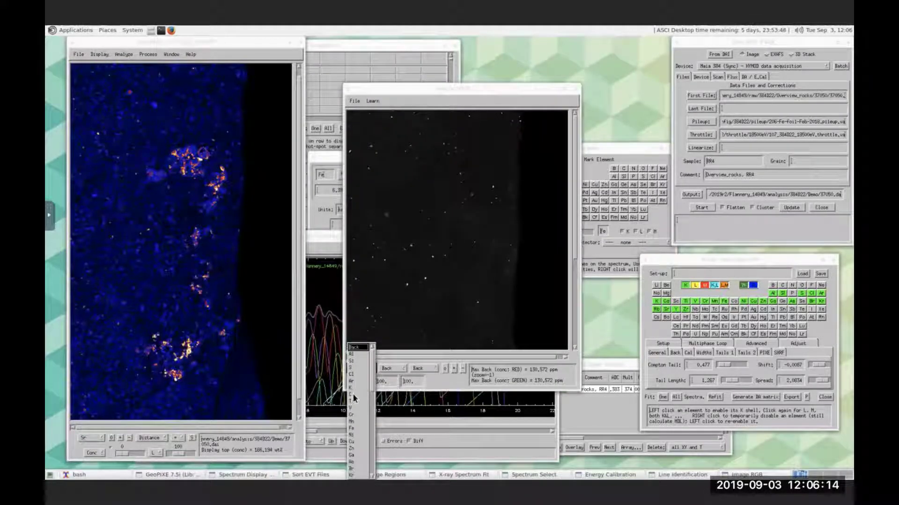
pyautogui.click(353, 395)
# Assign Rb to the green channel and Sr to the blue channel of the RGB image.
pyautogui.click(400, 365)
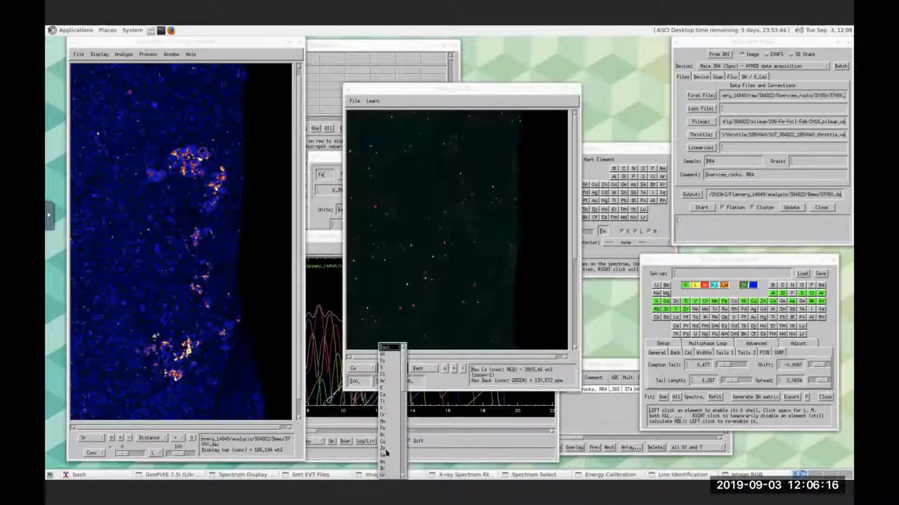
pyautogui.click(402, 465)
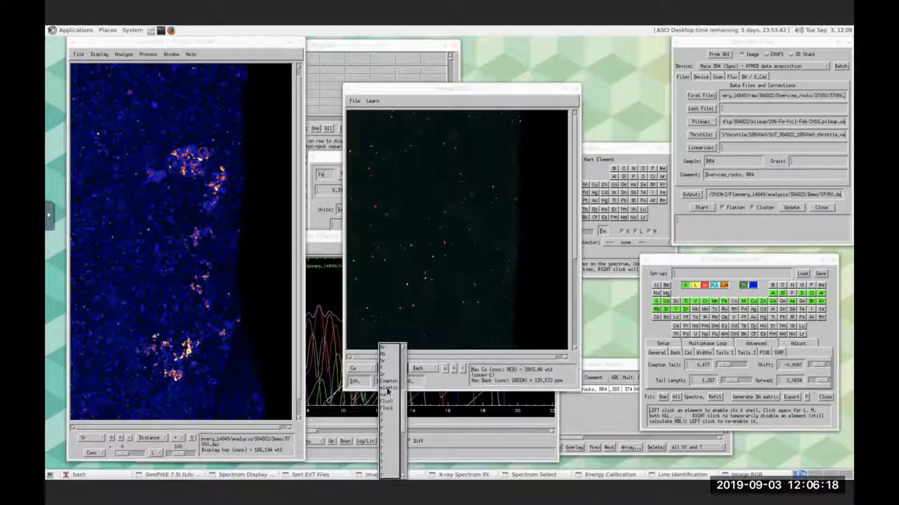
pyautogui.click(384, 355)
pyautogui.click(402, 368)
pyautogui.click(436, 365)
pyautogui.click(433, 366)
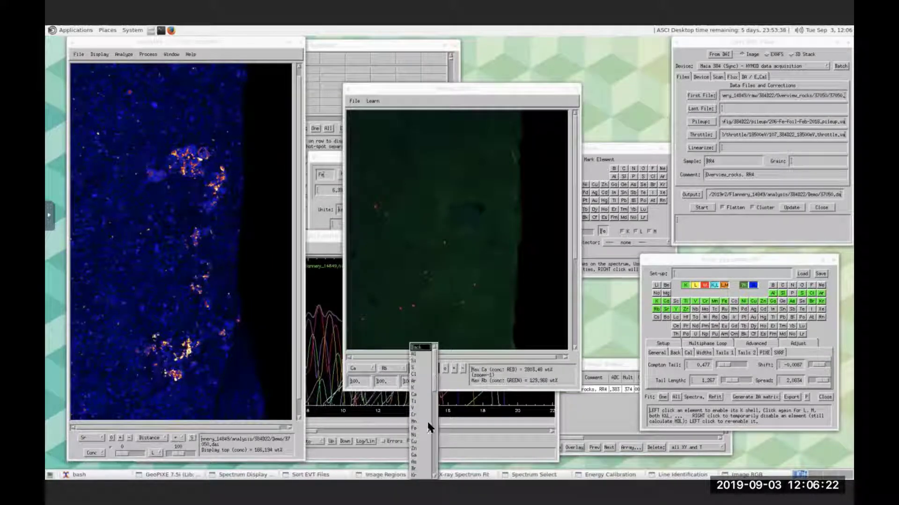
pyautogui.click(434, 452)
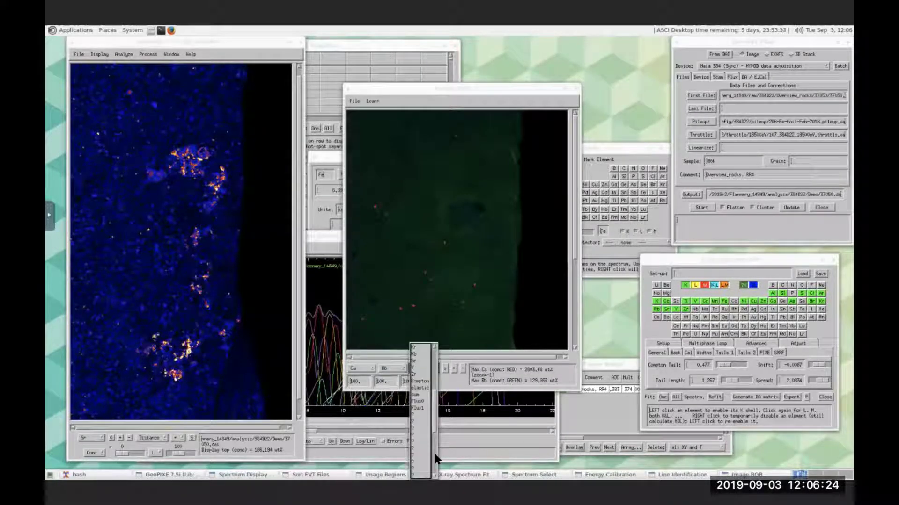
pyautogui.click(418, 360)
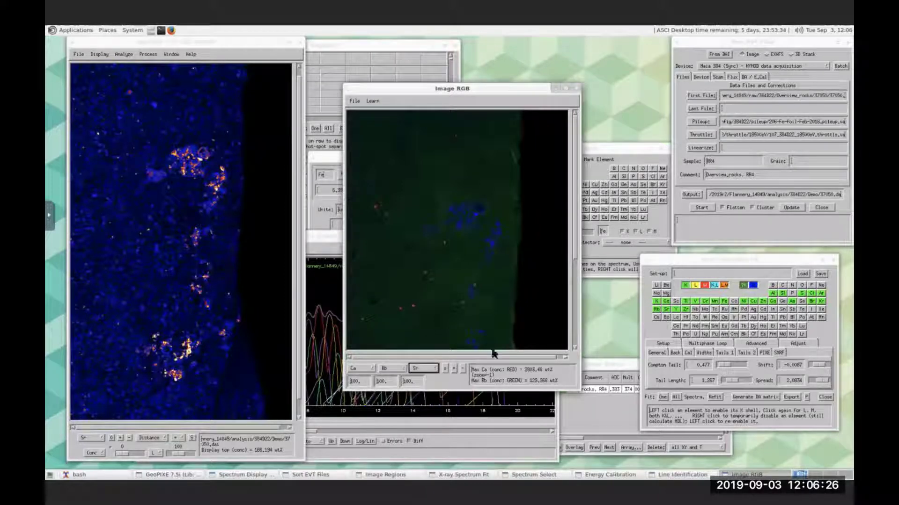
# Try display maxima of 50 for Rb and 80 for Sr in the RGB image, and lower the Sr image's maximum level to 63%.
pyautogui.doubleClick(383, 385)
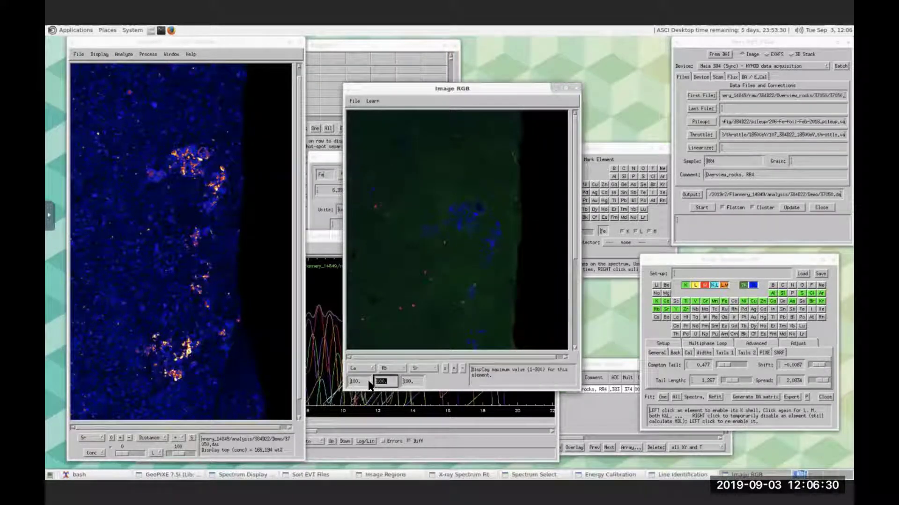
pyautogui.write('50')
pyautogui.doubleClick(407, 382)
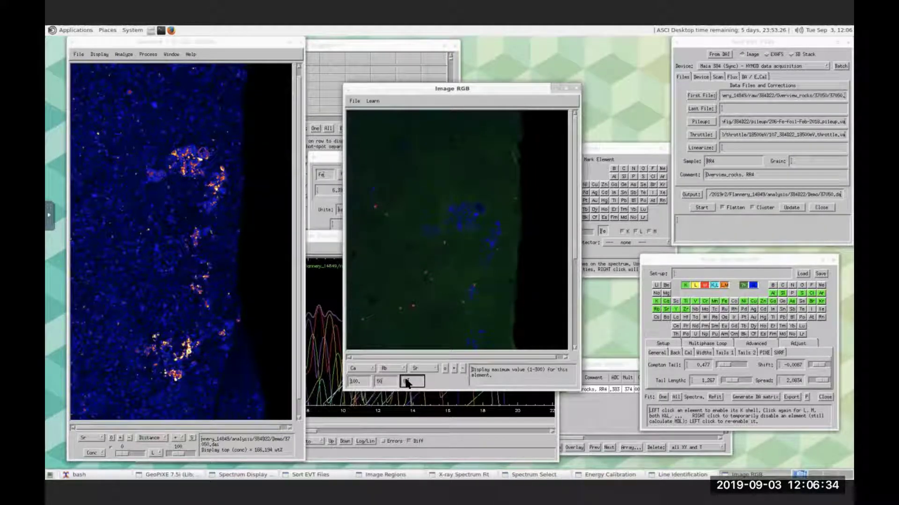
pyautogui.write('80')
pyautogui.press('Return')
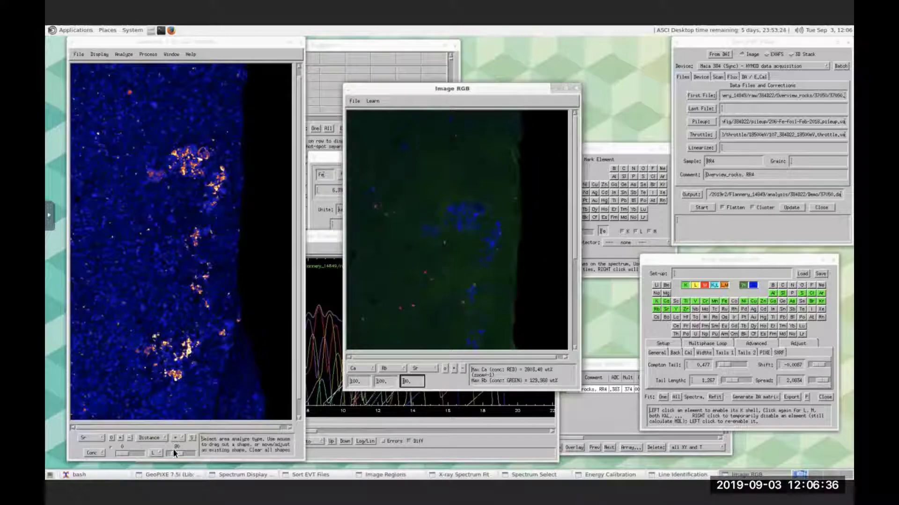
pyautogui.click(179, 454)
pyautogui.moveTo(179, 454); pyautogui.dragTo(173, 454)
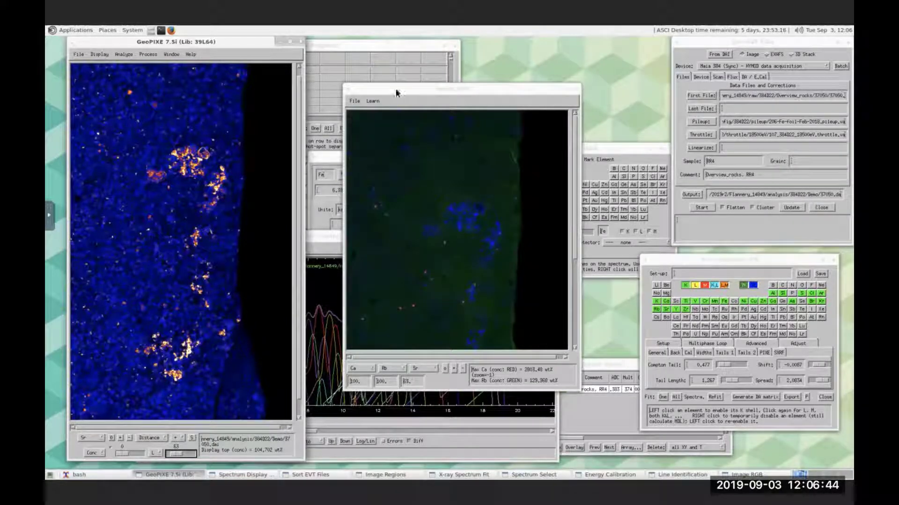
# Open the Element Associations plot and place it over the RGB image.
pyautogui.click(171, 54)
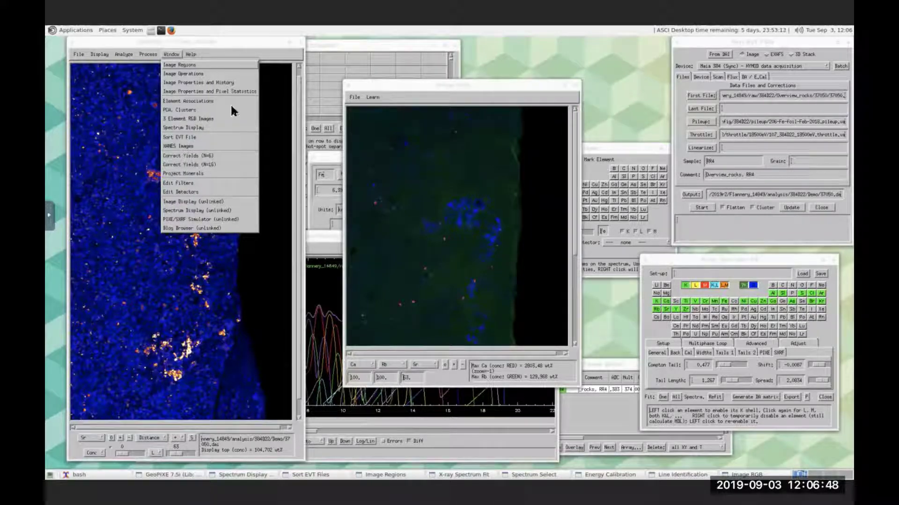
pyautogui.click(199, 101)
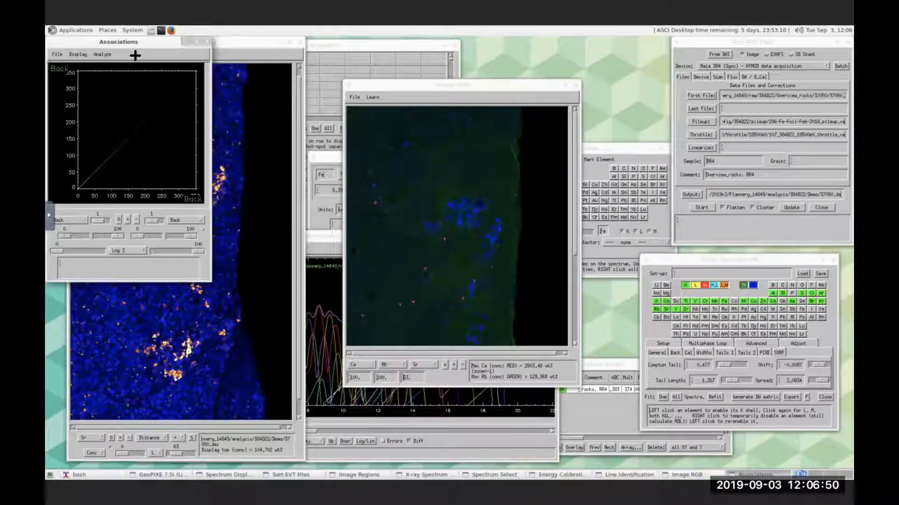
pyautogui.moveTo(135, 56); pyautogui.dragTo(447, 129)
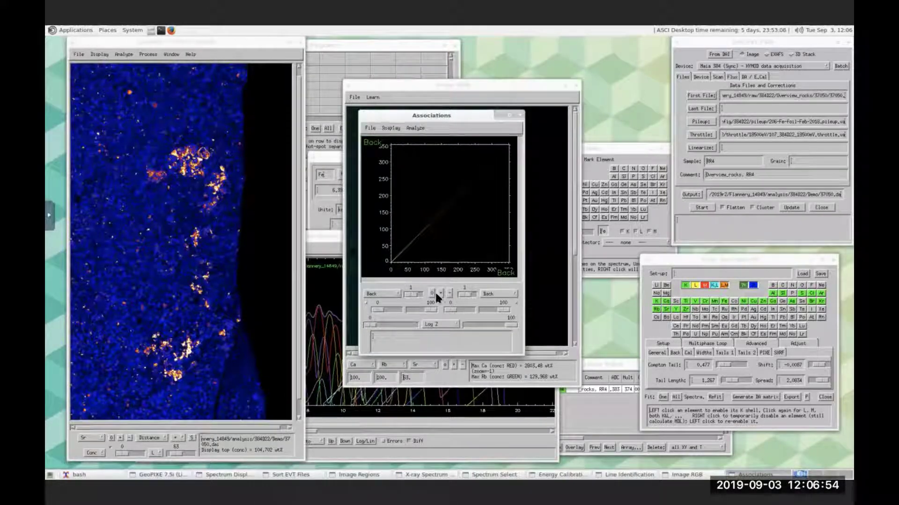
# Display the Back element image and lower the maximum Z scale of the Back-Back associations plot to 0%.
pyautogui.click(102, 438)
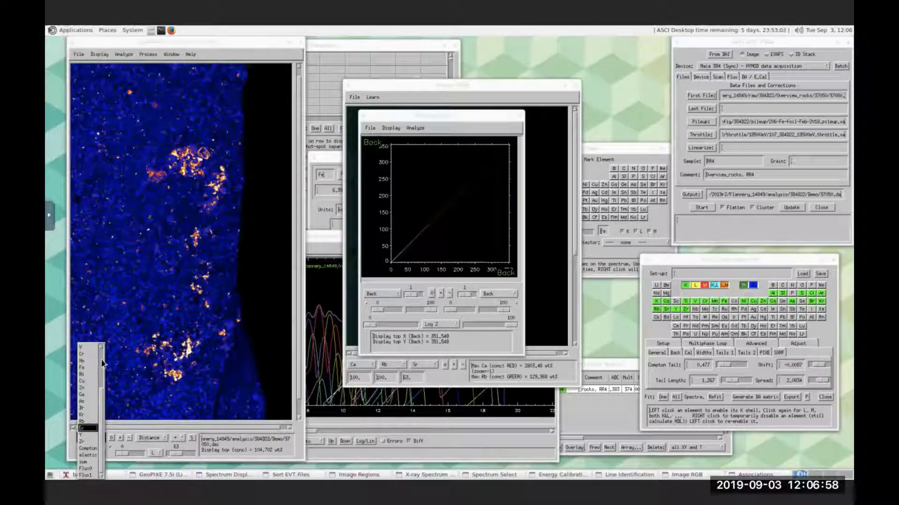
pyautogui.scroll(3, 103, 363)
pyautogui.click(83, 346)
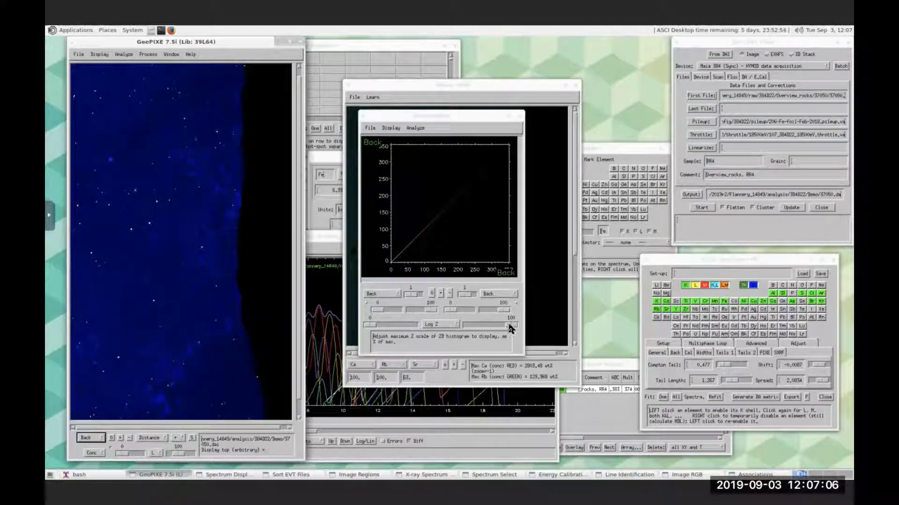
pyautogui.click(490, 326)
pyautogui.moveTo(490, 326); pyautogui.dragTo(467, 327)
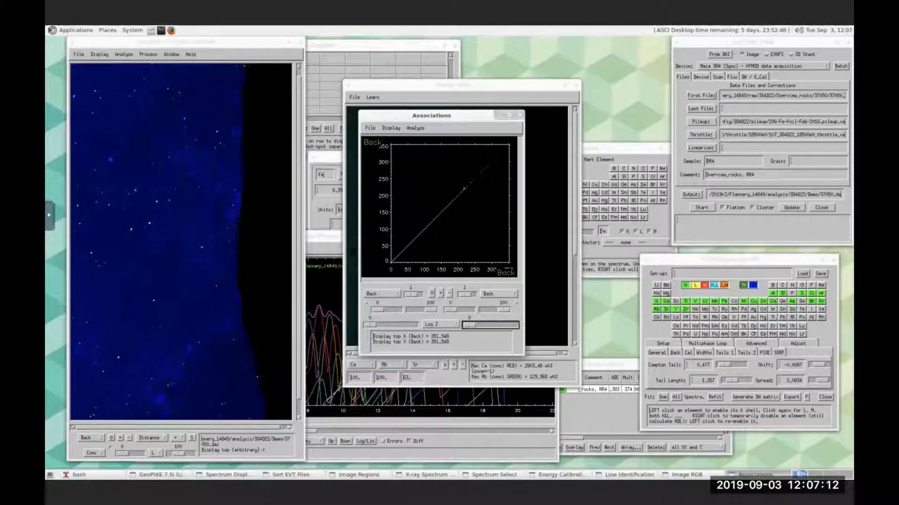
# Place a spline region around the high Back-Back values, centred at about 278 by 283, and analyze the pixels within it.
pyautogui.click(486, 166)
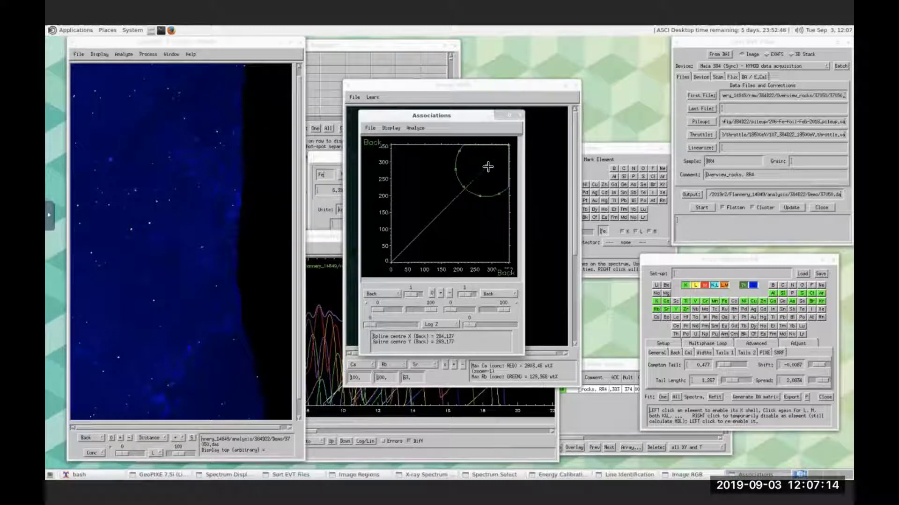
pyautogui.moveTo(487, 167); pyautogui.dragTo(485, 168)
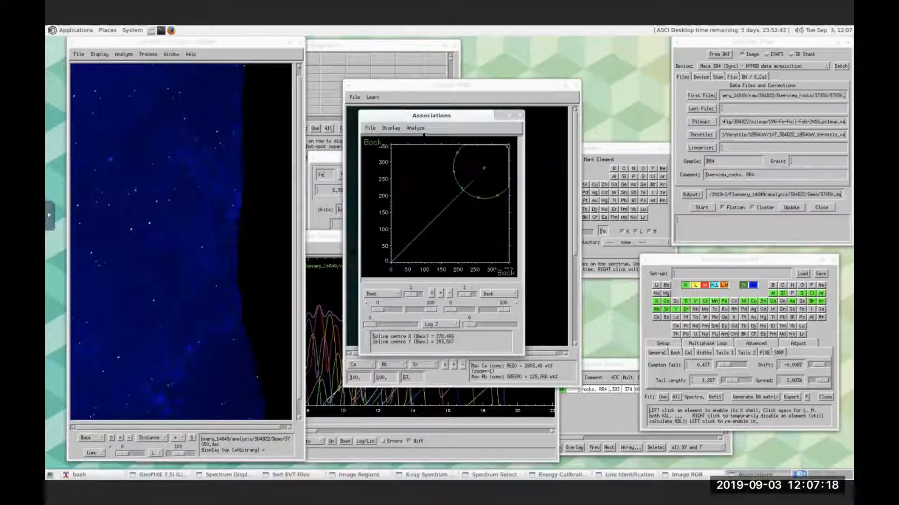
pyautogui.click(415, 128)
pyautogui.click(419, 138)
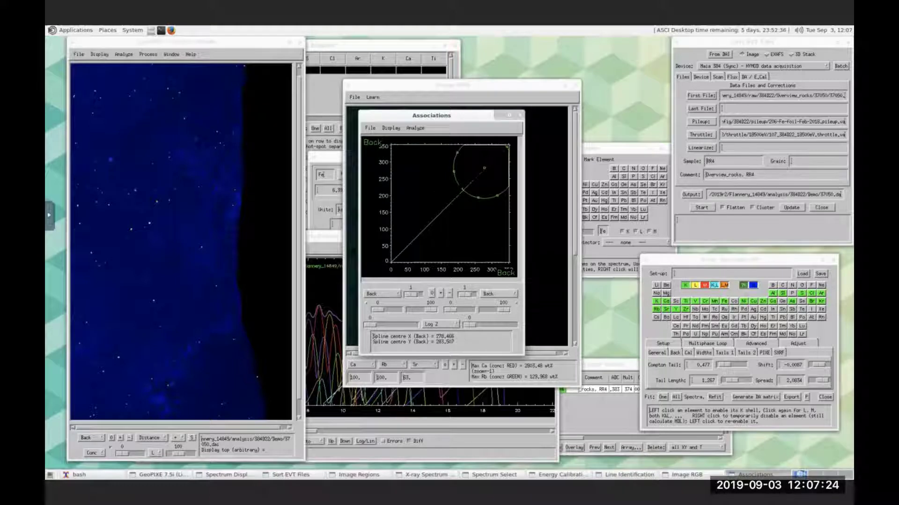
# Stretch the spline down the diagonal to about 100 on both Back axes and analyze the pixels within it.
pyautogui.moveTo(461, 191); pyautogui.dragTo(424, 228)
pyautogui.click(415, 128)
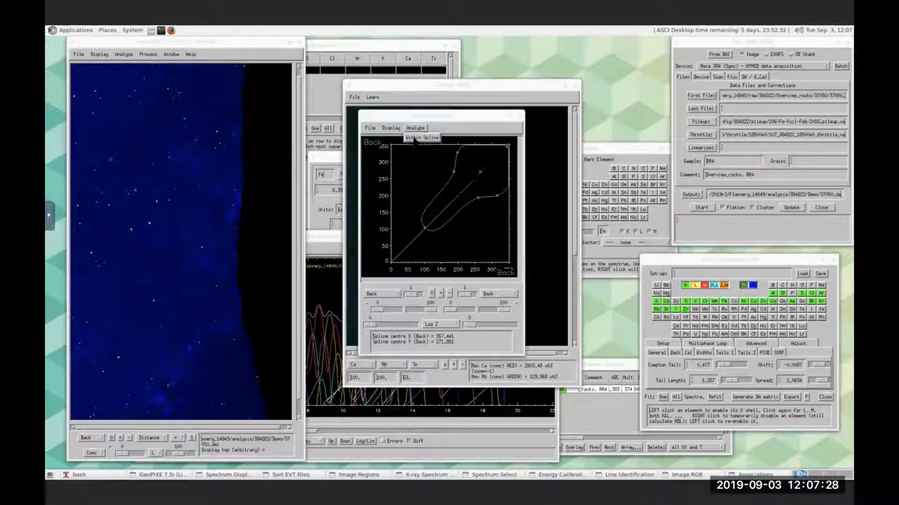
pyautogui.click(414, 134)
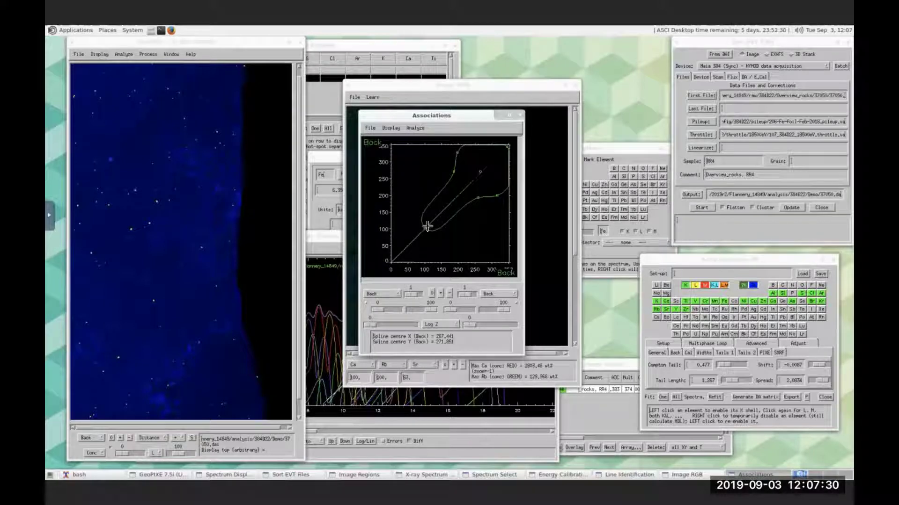
# Extend the spline's lower end to about 60 on the Back axes and analyze within the spline again.
pyautogui.moveTo(423, 228); pyautogui.dragTo(414, 244)
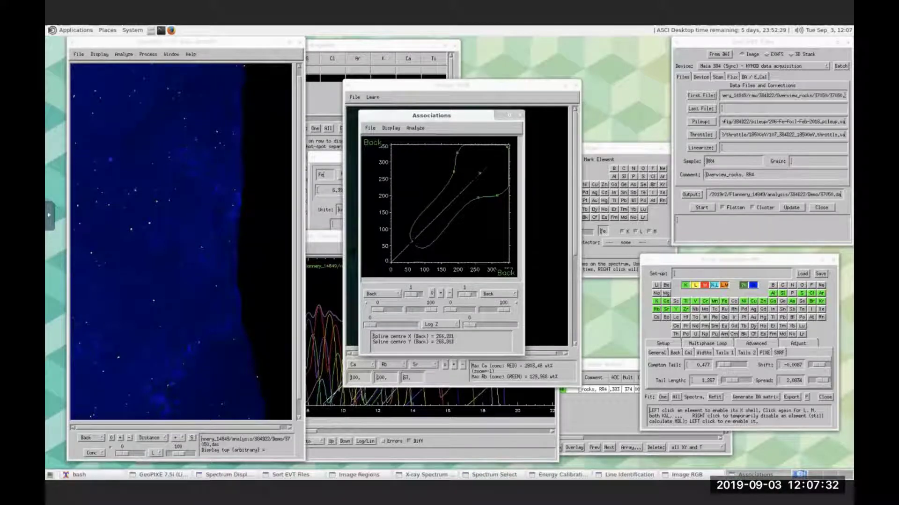
pyautogui.click(415, 128)
pyautogui.click(423, 138)
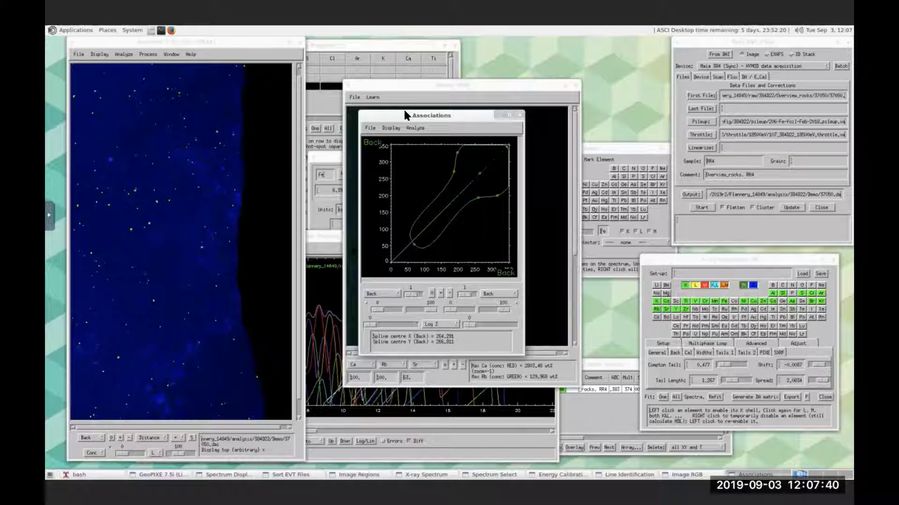
# Move the Associations plot aside and bring the Image Regions table into clear view above the RGB image.
pyautogui.moveTo(487, 117); pyautogui.dragTo(633, 120)
pyautogui.moveTo(327, 42); pyautogui.dragTo(507, 66)
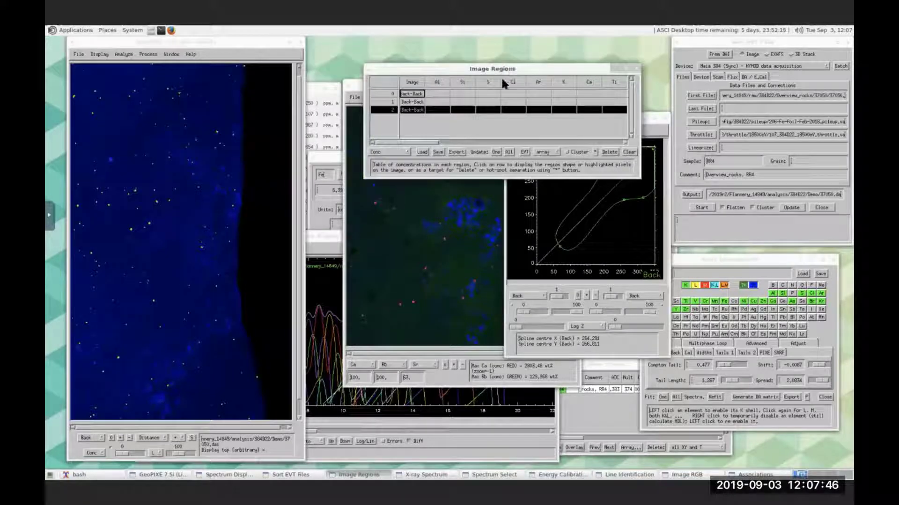
# Recall the first Back-Back region's round spline, clear the Image Regions table, and move the table clear of the Associations plot.
pyautogui.click(389, 93)
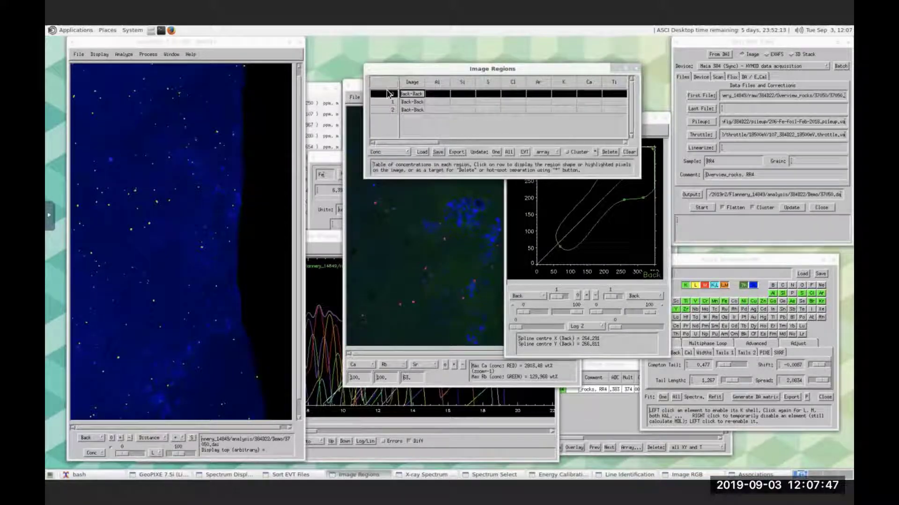
pyautogui.click(629, 153)
pyautogui.moveTo(493, 68); pyautogui.dragTo(418, 60)
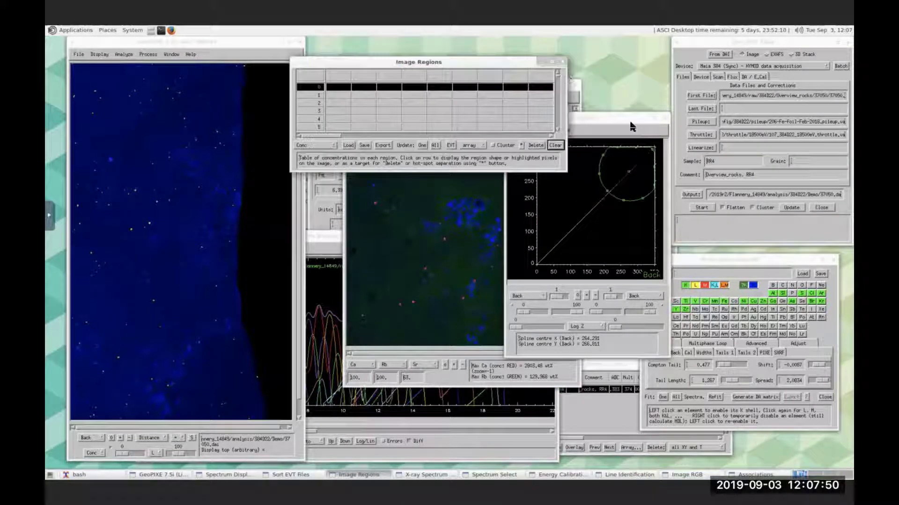
# Analyze the pixels within the round spline at the high Back-Back values.
pyautogui.click(628, 119)
pyautogui.click(560, 130)
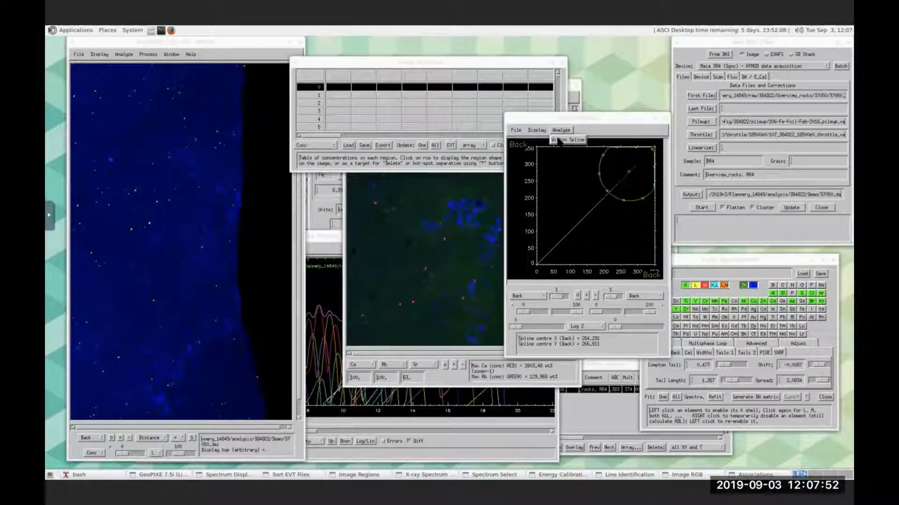
pyautogui.click(559, 140)
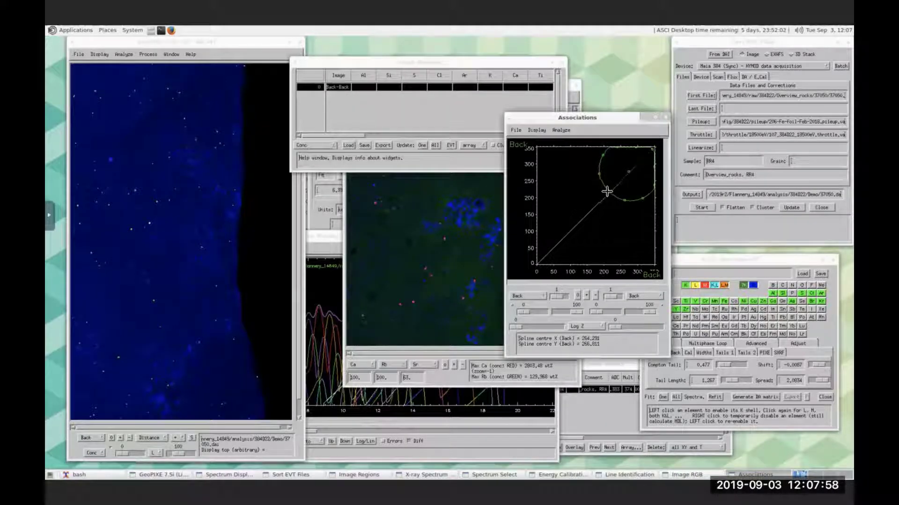
# Stretch the spline's lower end to about 85 on both Back axes and analyze its pixels into a cleared regions table.
pyautogui.moveTo(606, 190); pyautogui.dragTo(565, 237)
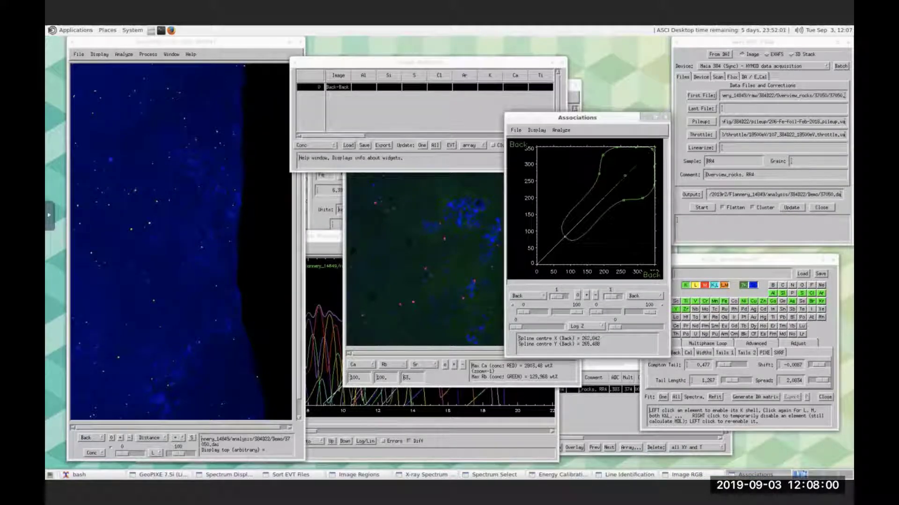
pyautogui.click(525, 59)
pyautogui.click(554, 144)
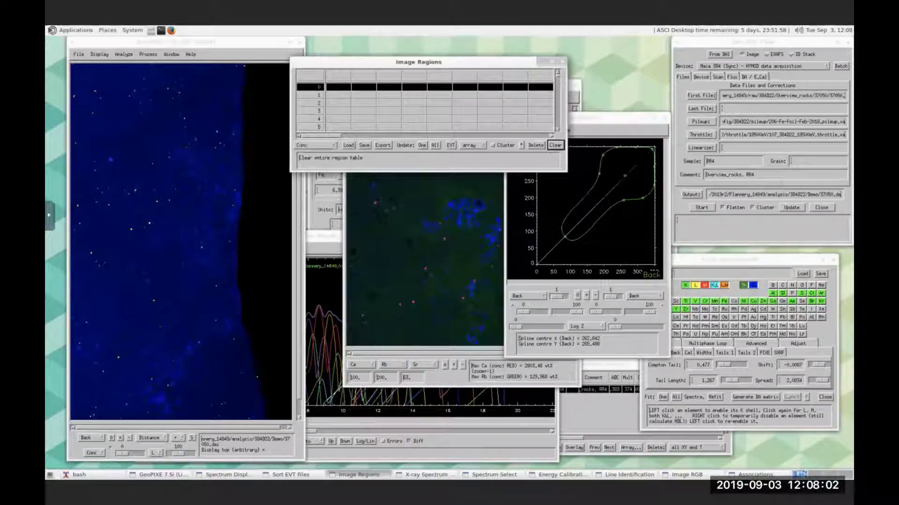
pyautogui.click(613, 118)
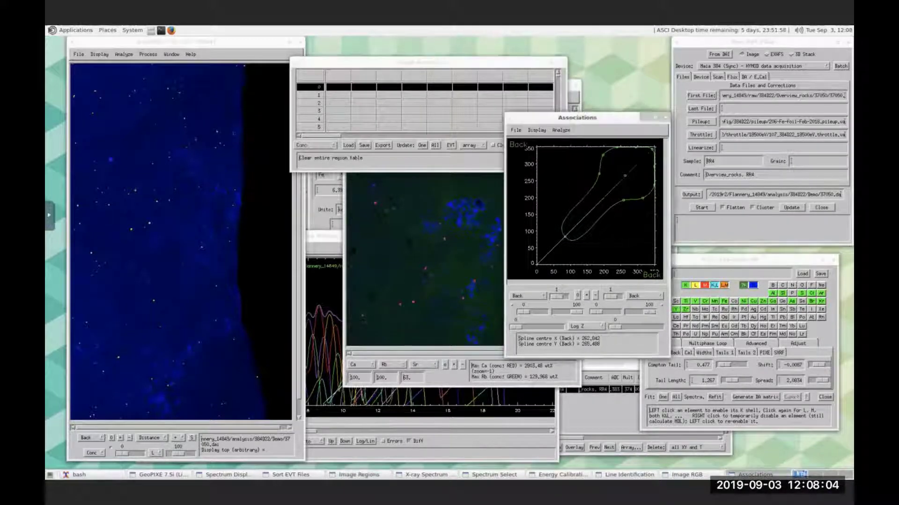
pyautogui.click(561, 130)
pyautogui.click(564, 140)
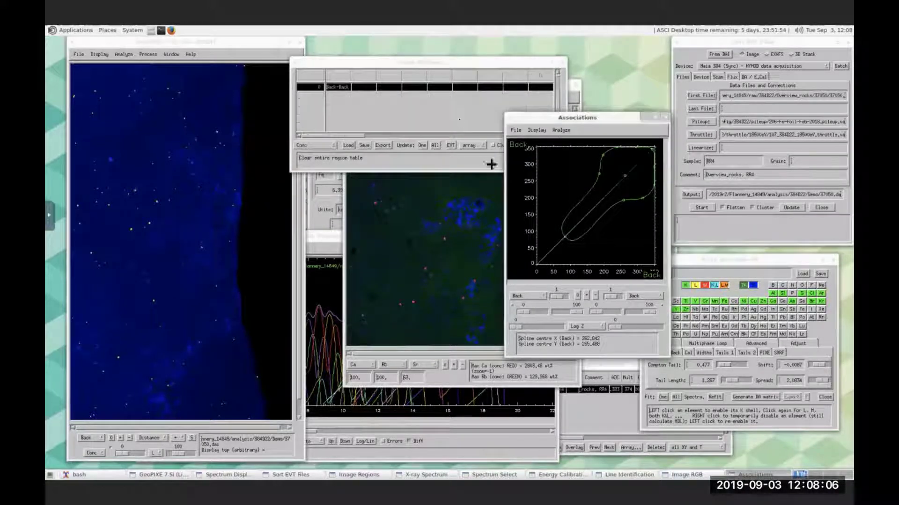
# Examine the Back-Back region's element concentrations across the Image Regions table and check the X-ray Spectrum Fit setup settings.
pyautogui.moveTo(363, 136); pyautogui.dragTo(435, 128)
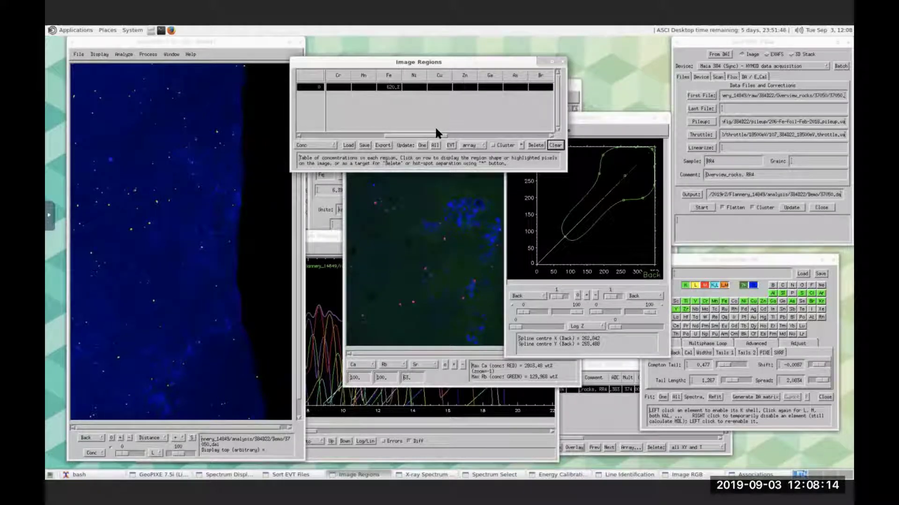
pyautogui.moveTo(435, 129); pyautogui.dragTo(461, 131)
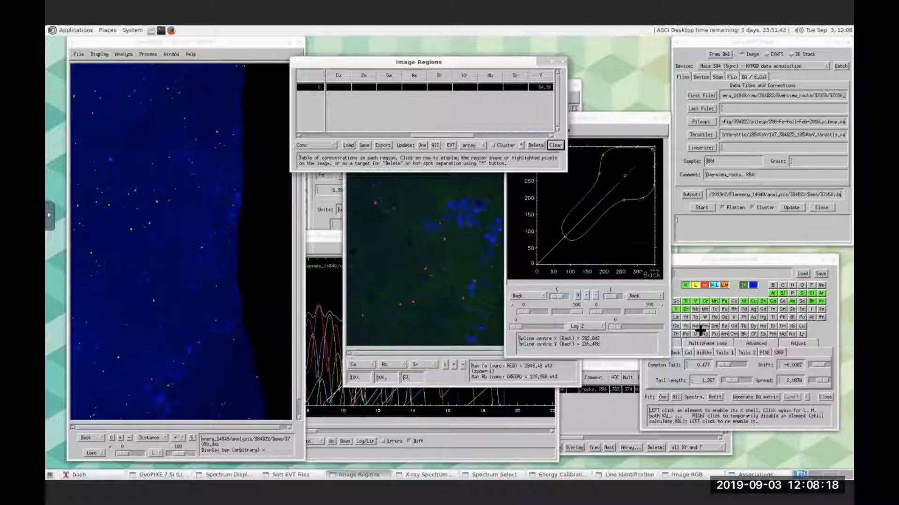
pyautogui.click(743, 260)
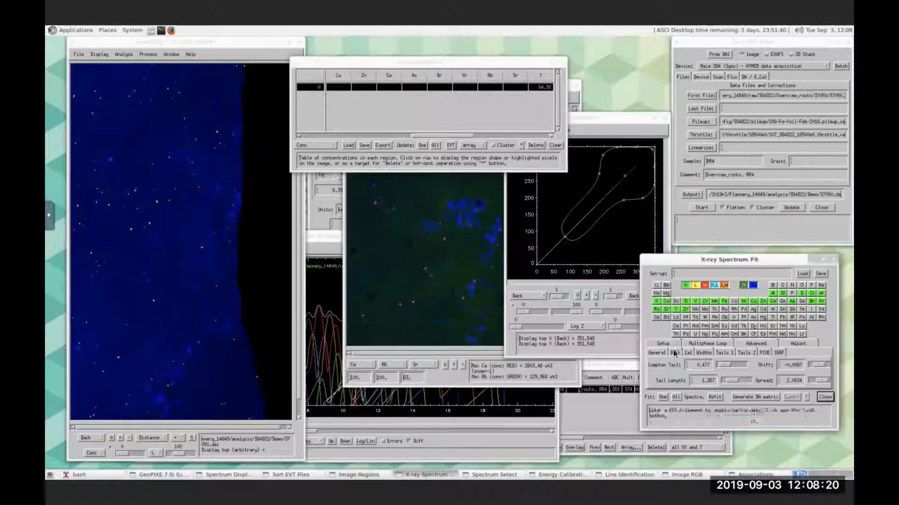
pyautogui.click(673, 343)
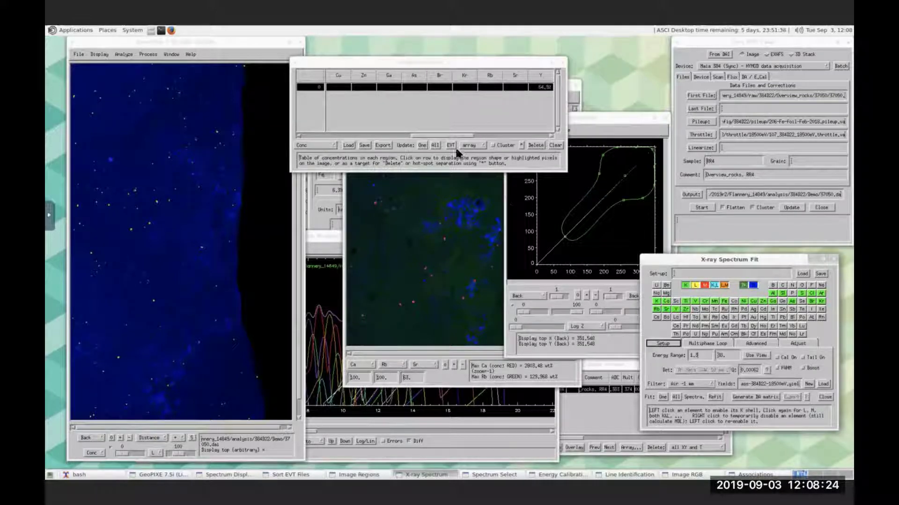
pyautogui.moveTo(449, 135); pyautogui.dragTo(320, 136)
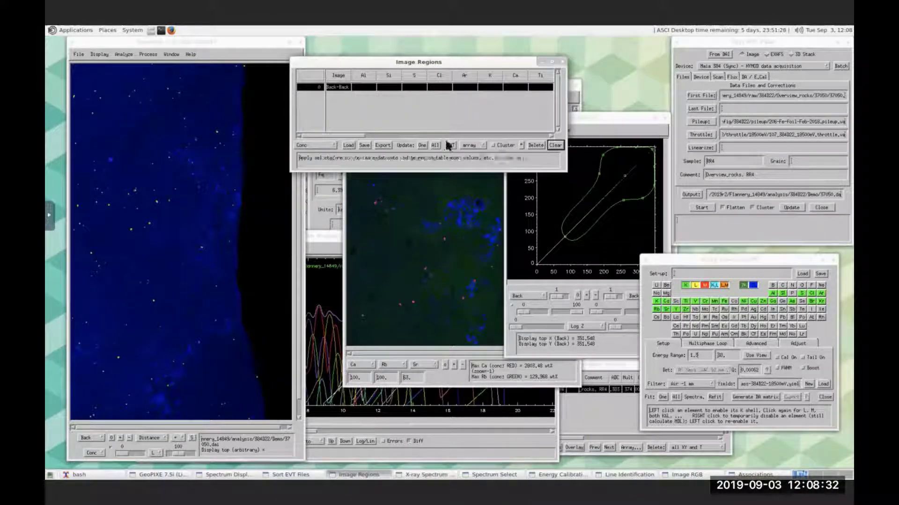
# Extract the region's spectrum from the EVT data for the merged array, saving it as 37050-q1.spec and the regions as 37050-q1.region.
pyautogui.click(482, 146)
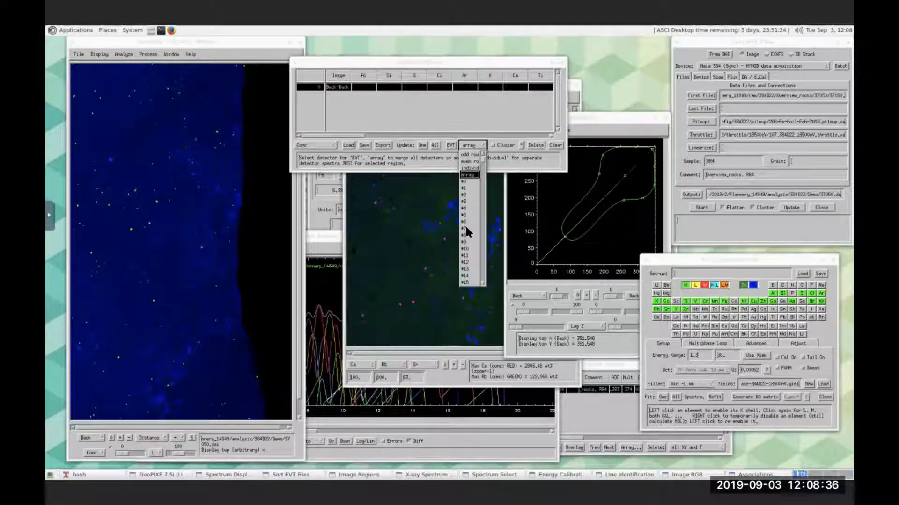
pyautogui.click(468, 174)
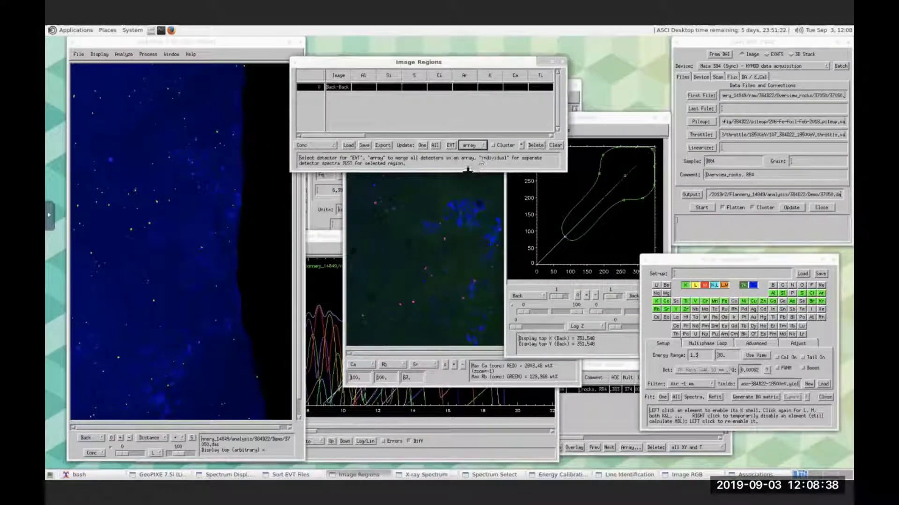
pyautogui.click(448, 144)
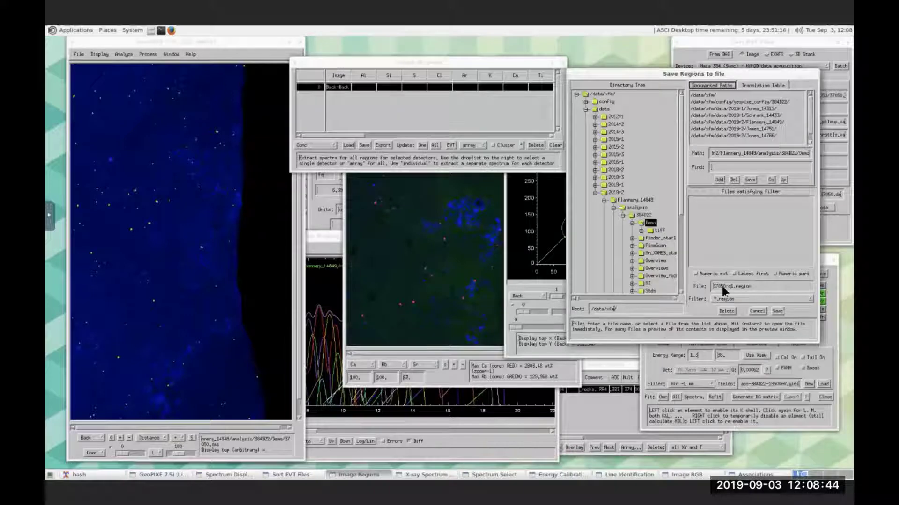
pyautogui.click(777, 311)
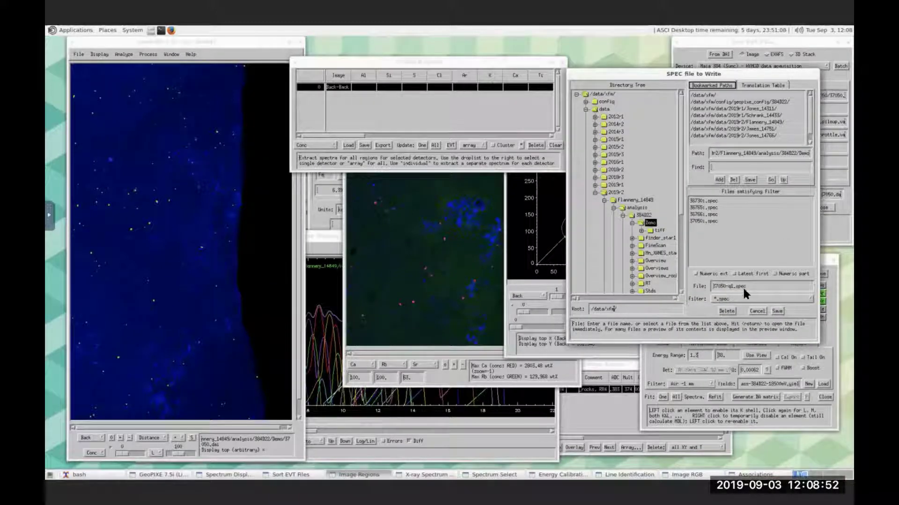
pyautogui.click(399, 421)
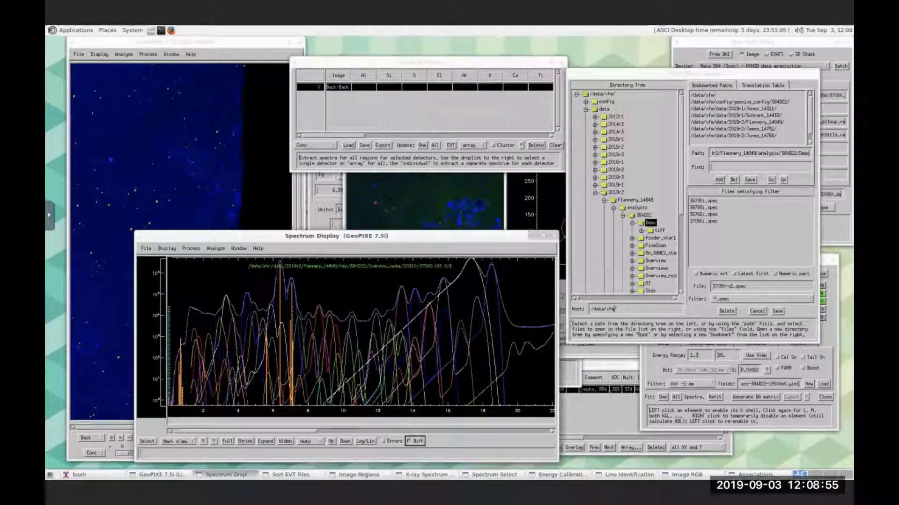
pyautogui.click(775, 311)
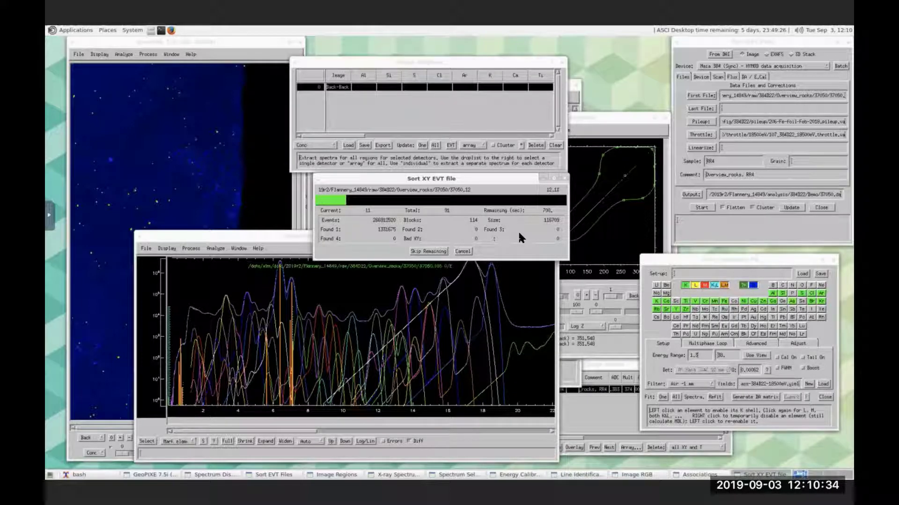
# Inspect the lower part of the RGB image and set the Back image's region shape to Box while the sort runs.
pyautogui.click(573, 94)
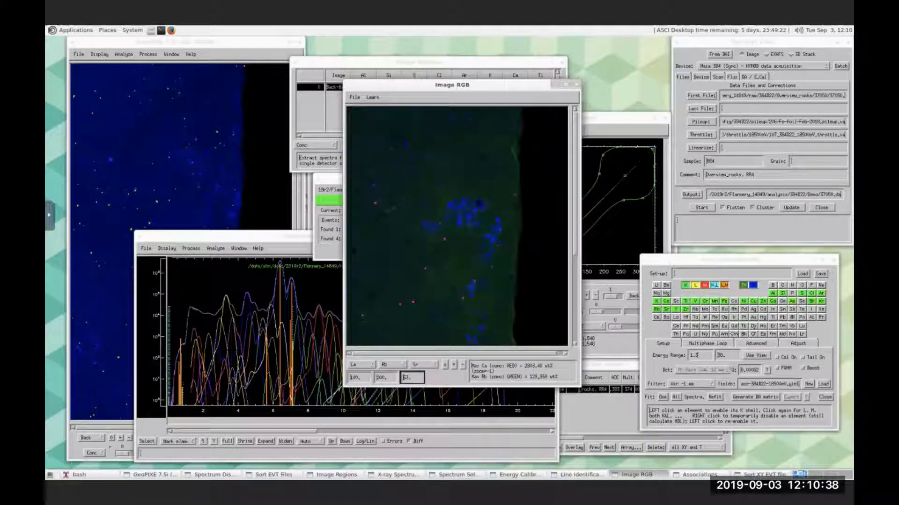
pyautogui.moveTo(575, 212); pyautogui.dragTo(576, 309)
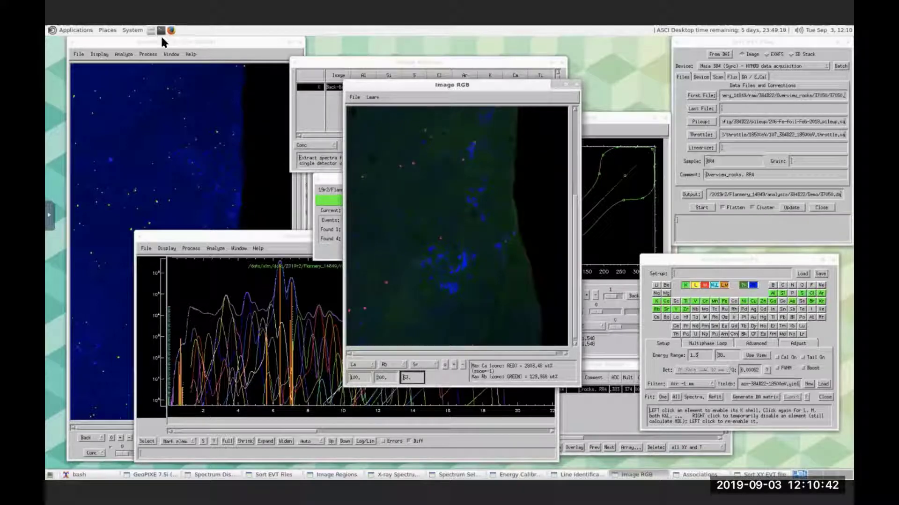
pyautogui.click(180, 42)
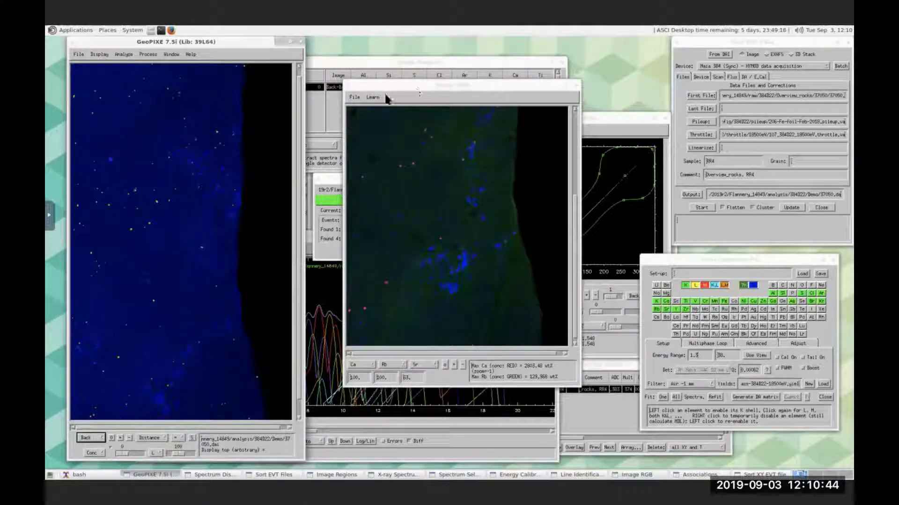
pyautogui.click(162, 438)
pyautogui.click(143, 409)
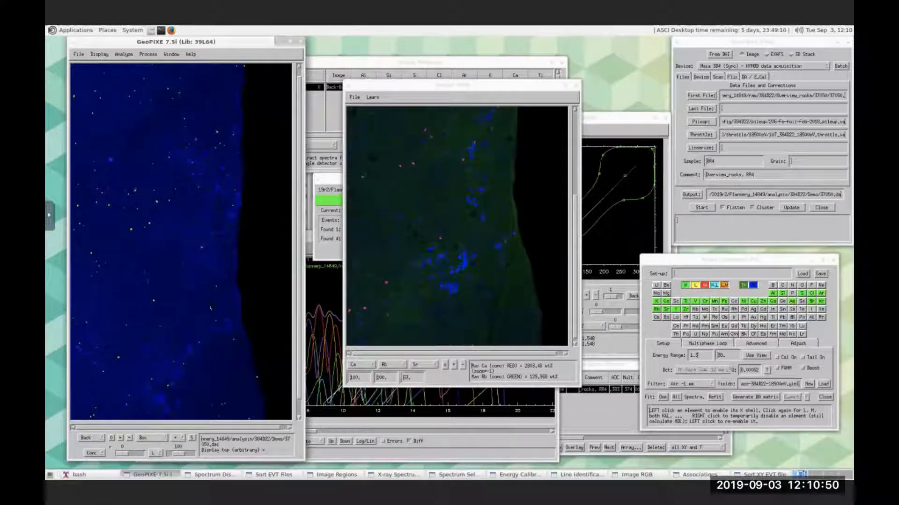
pyautogui.click(334, 183)
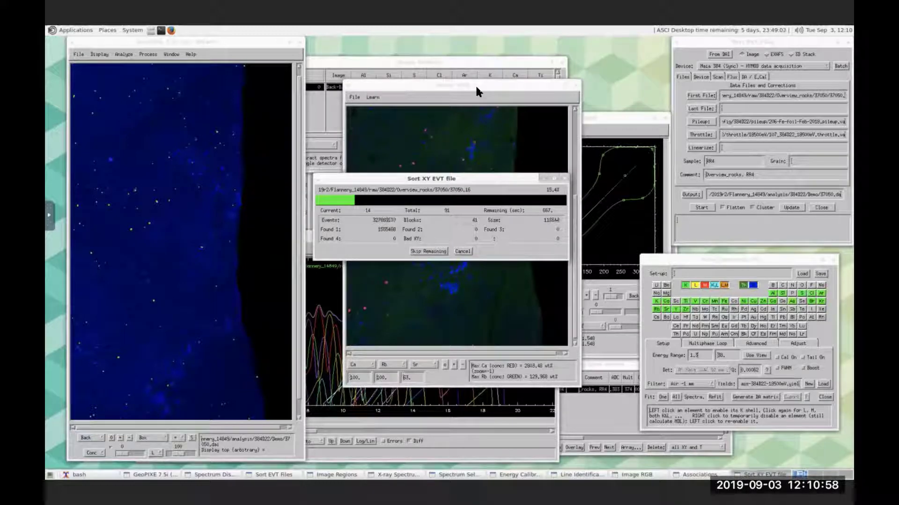
# Switch the Back image's region shape to Spline 10 and return it to Box.
pyautogui.click(163, 438)
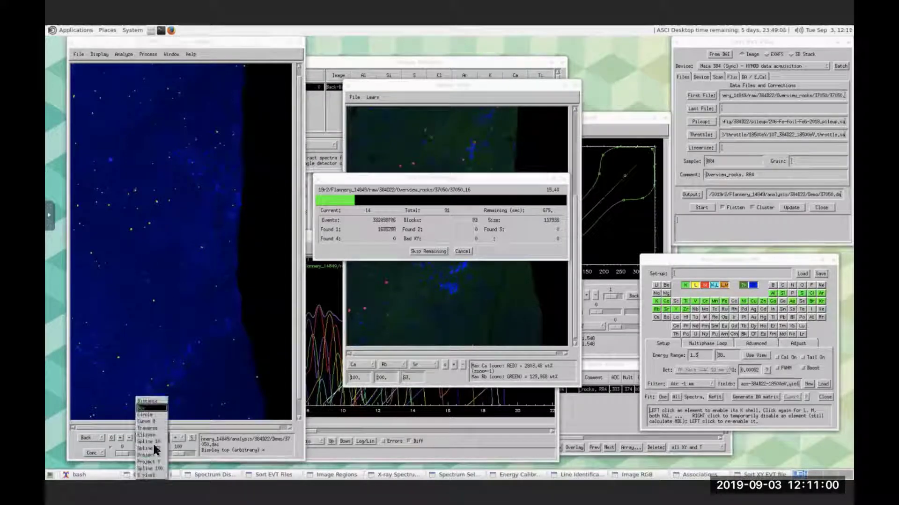
pyautogui.click(153, 440)
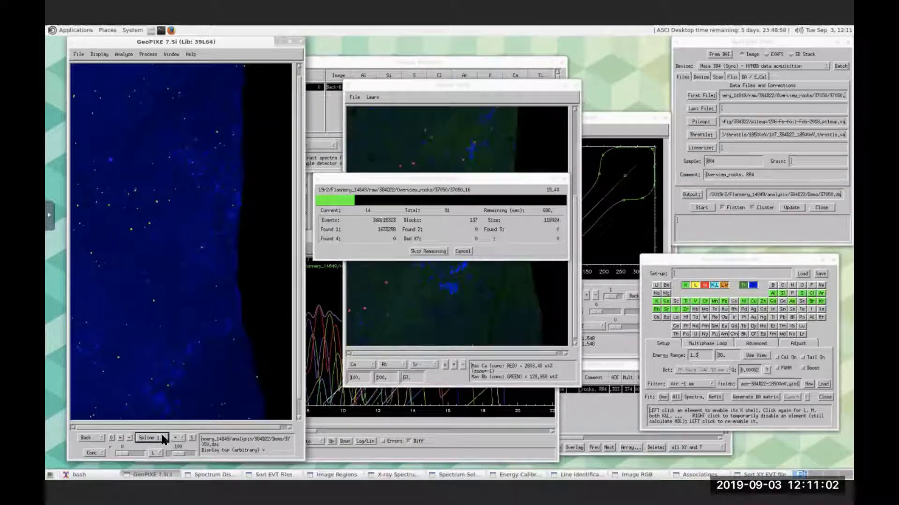
pyautogui.click(161, 437)
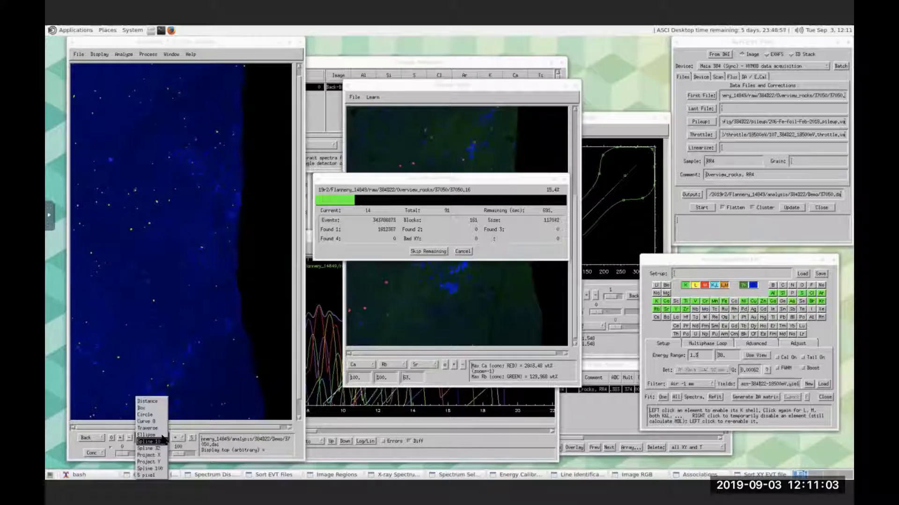
pyautogui.click(141, 408)
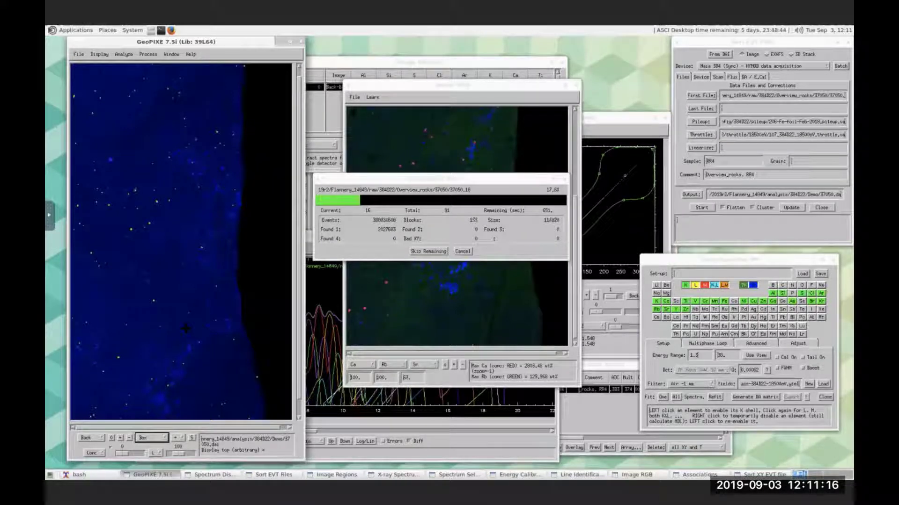
# Skip the remaining EVT files in the sort and display the extracted Back-Back region spectrum.
pyautogui.click(433, 251)
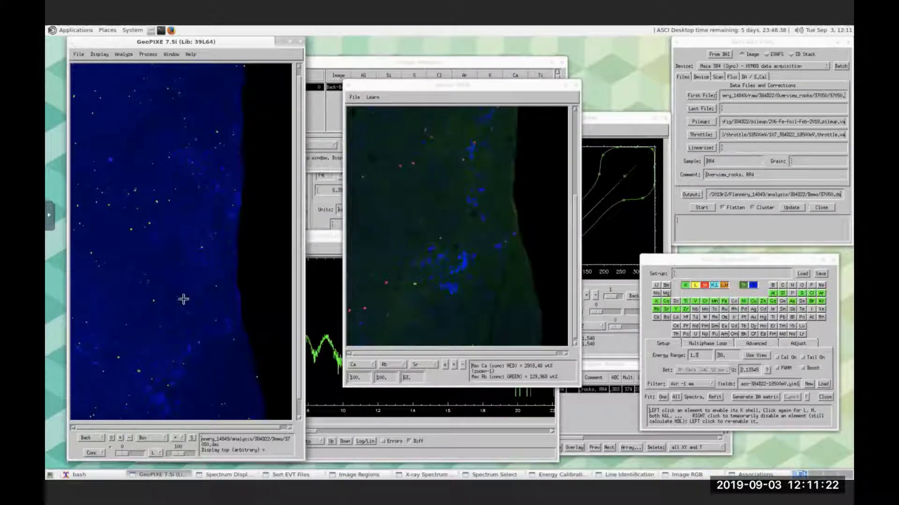
pyautogui.click(175, 334)
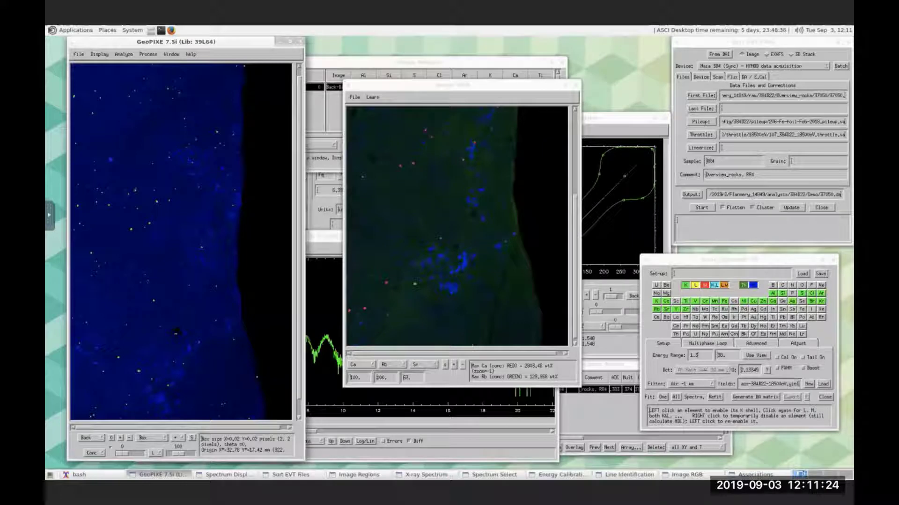
pyautogui.click(329, 237)
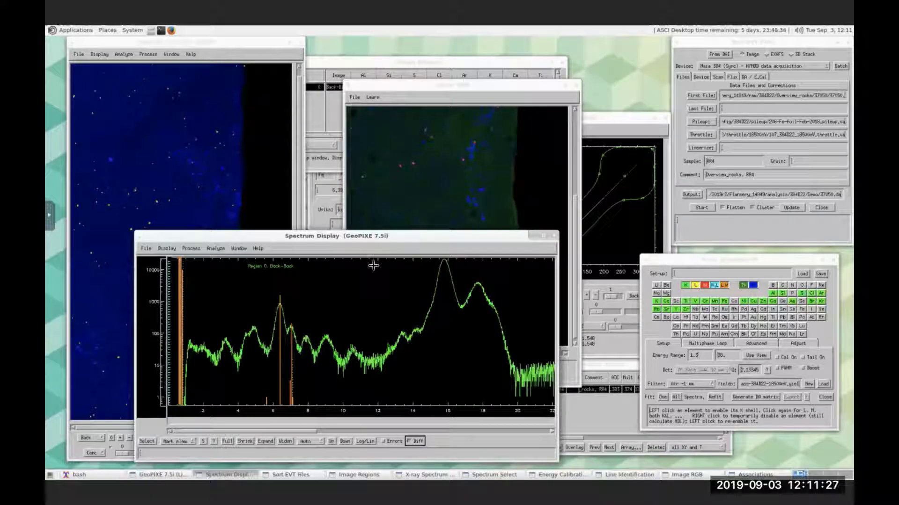
# Try a Distance line across the lower part of the Back image and return the region shape to Box.
pyautogui.click(211, 43)
pyautogui.click(161, 433)
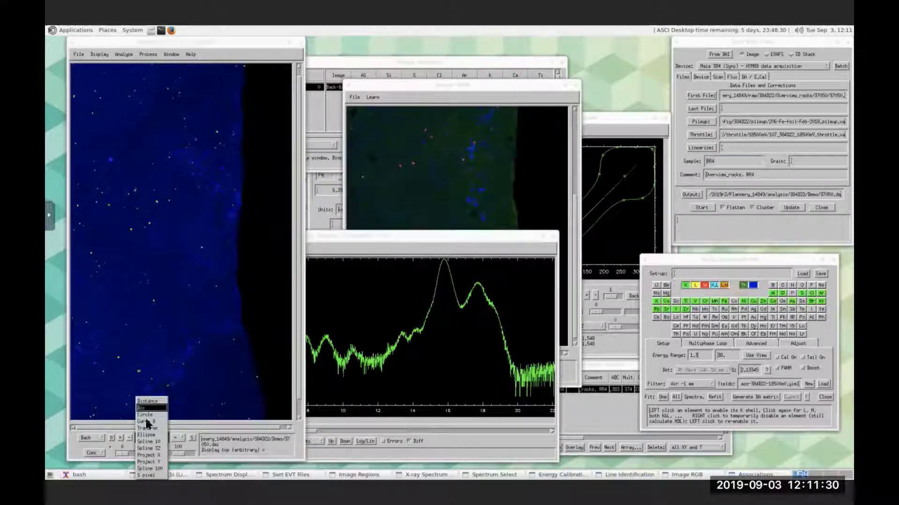
pyautogui.click(145, 415)
pyautogui.click(153, 433)
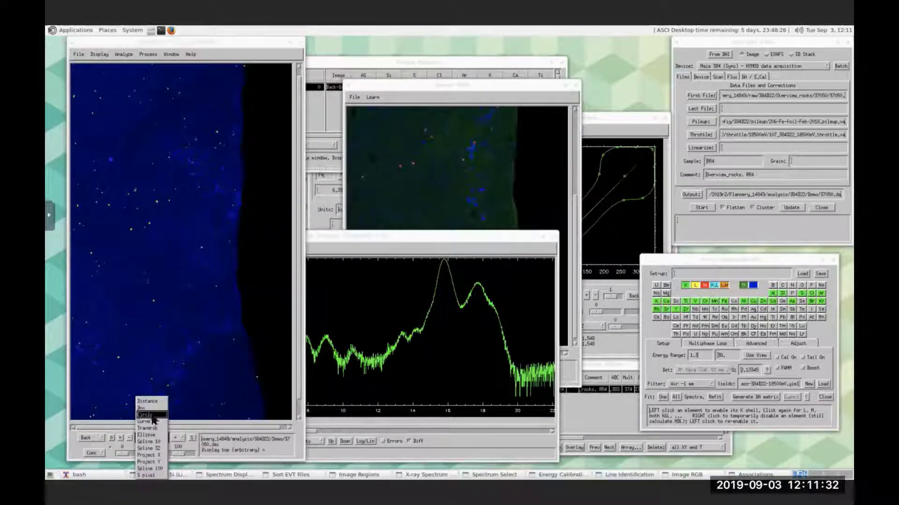
pyautogui.click(147, 401)
pyautogui.moveTo(136, 371); pyautogui.dragTo(173, 355)
pyautogui.click(161, 432)
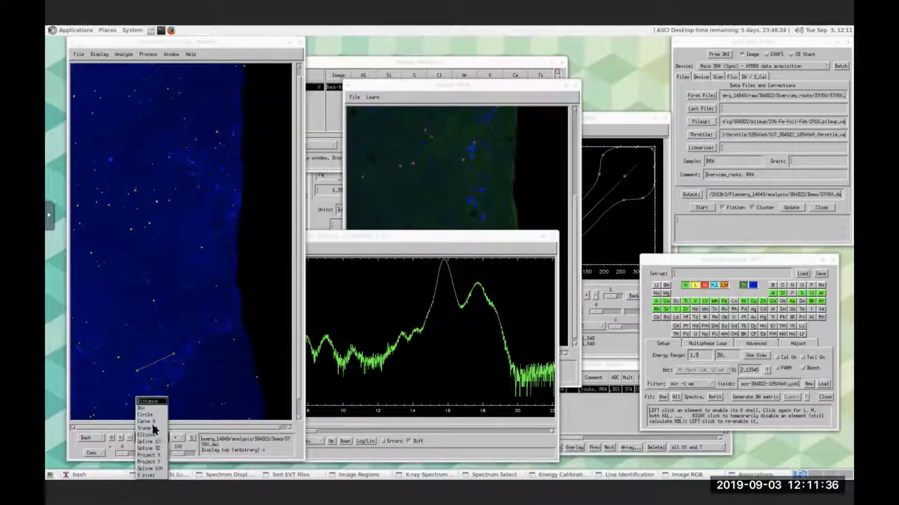
pyautogui.click(151, 408)
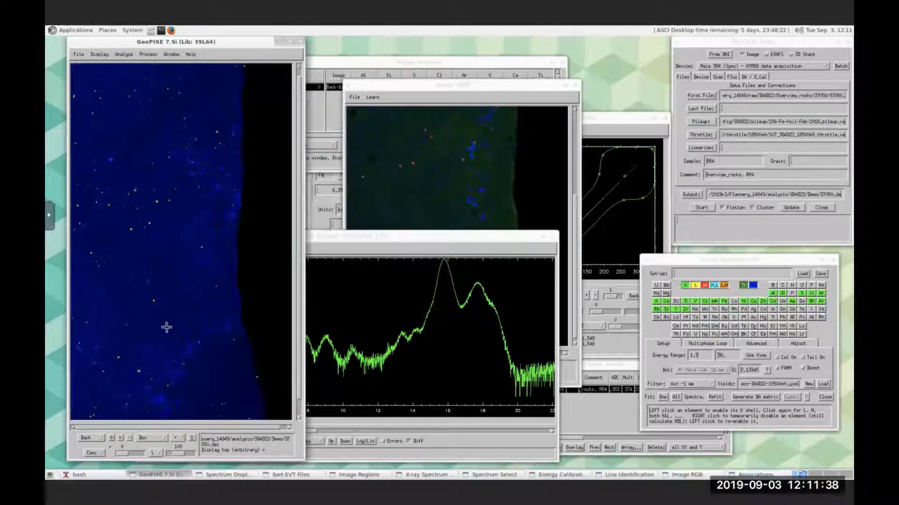
# Clear the spline from the Back-Back association plot and move the Associations window closer to the element image.
pyautogui.click(161, 306)
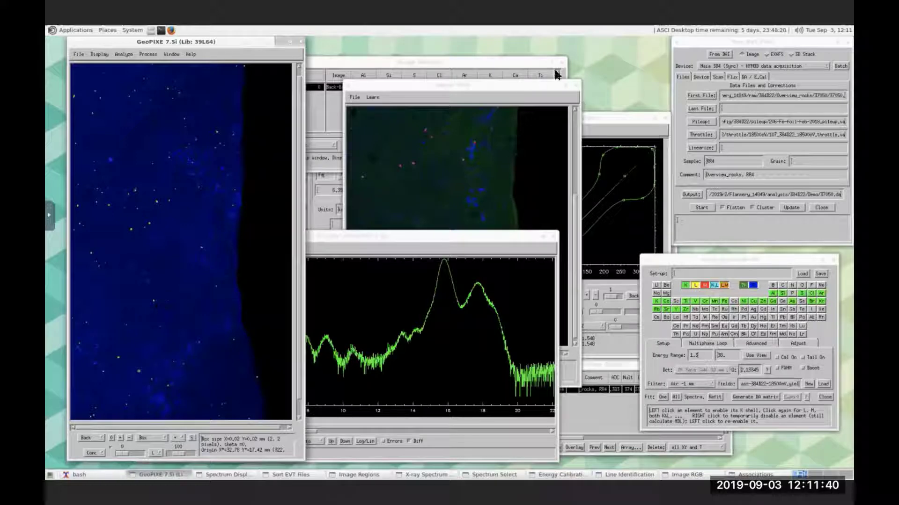
pyautogui.click(608, 120)
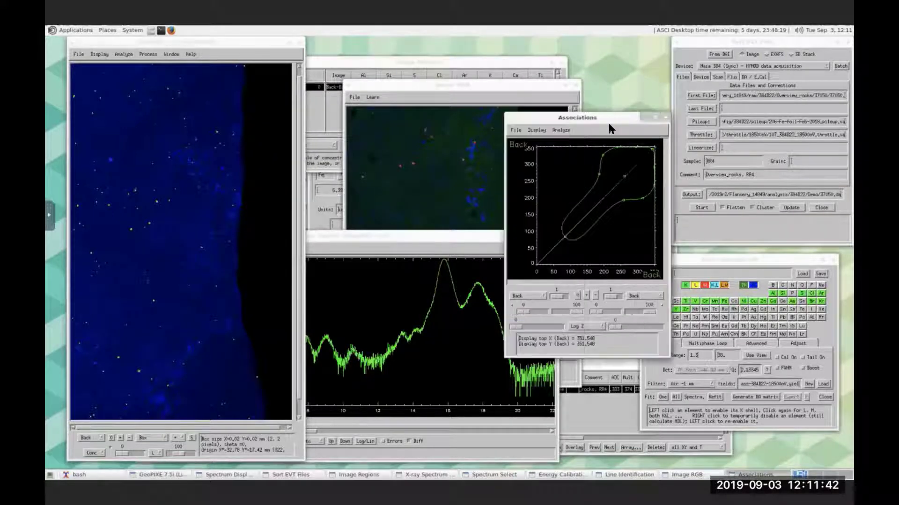
pyautogui.click(534, 130)
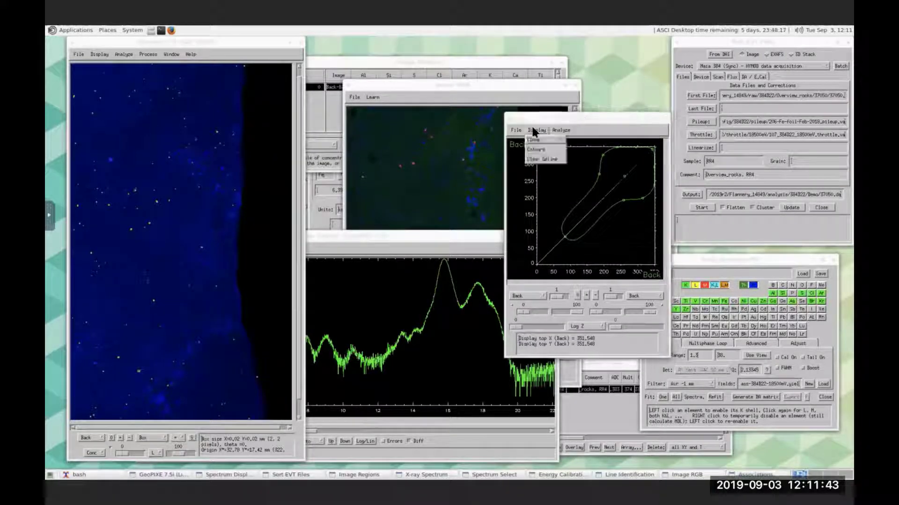
pyautogui.click(534, 159)
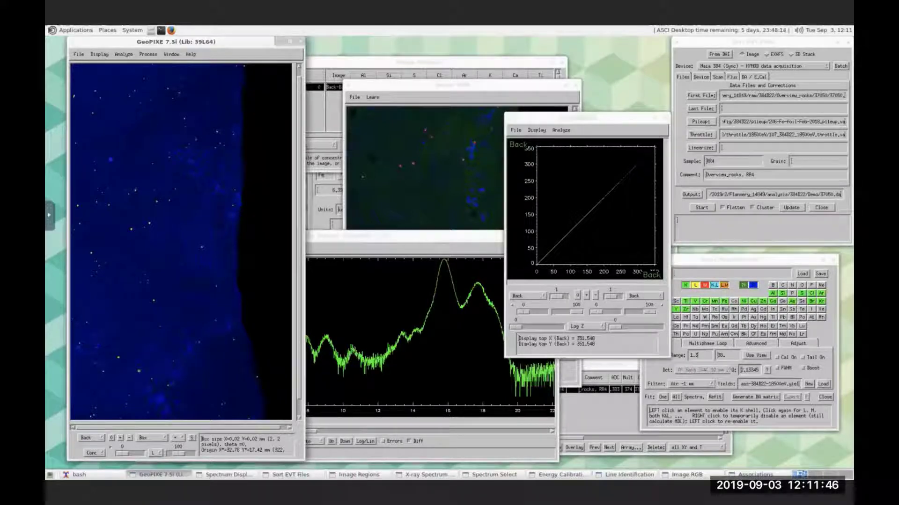
pyautogui.click(164, 439)
pyautogui.click(159, 439)
pyautogui.click(211, 356)
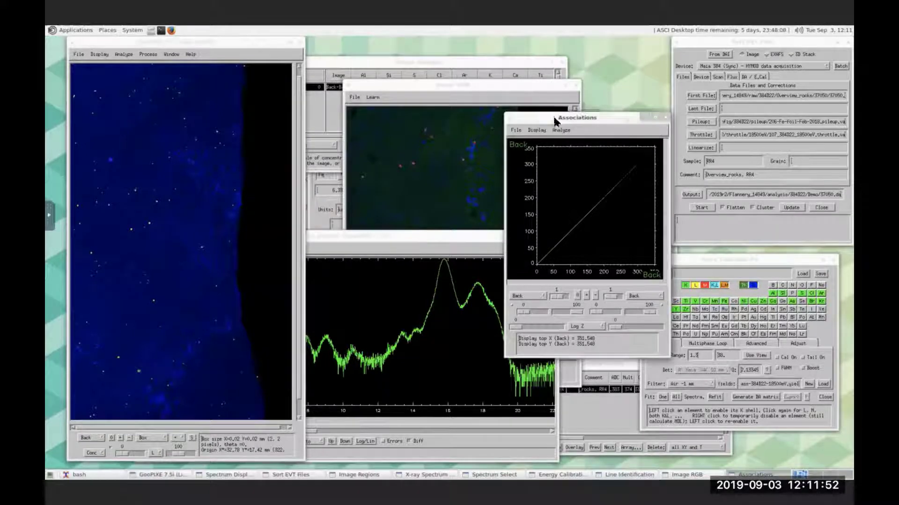
pyautogui.moveTo(603, 117); pyautogui.dragTo(548, 113)
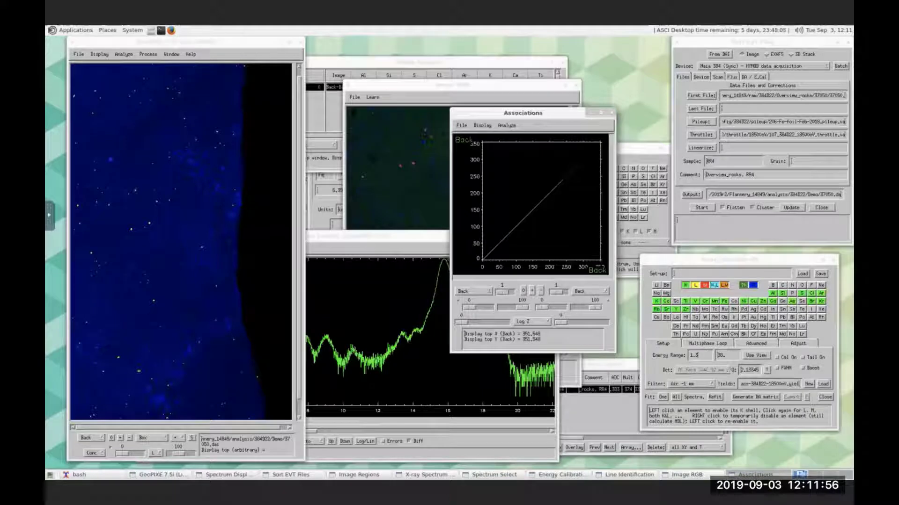
# Try the Distance region shape on the lower part of the Back image.
pyautogui.click(163, 439)
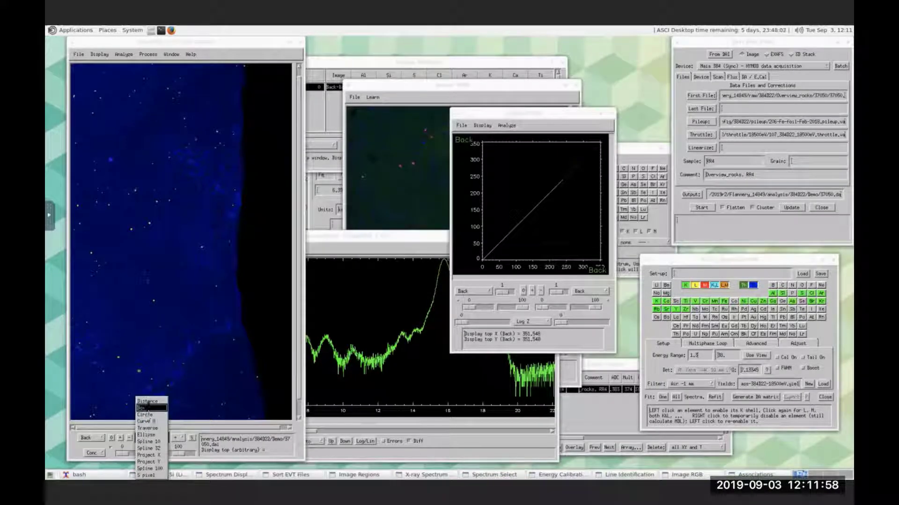
pyautogui.click(148, 402)
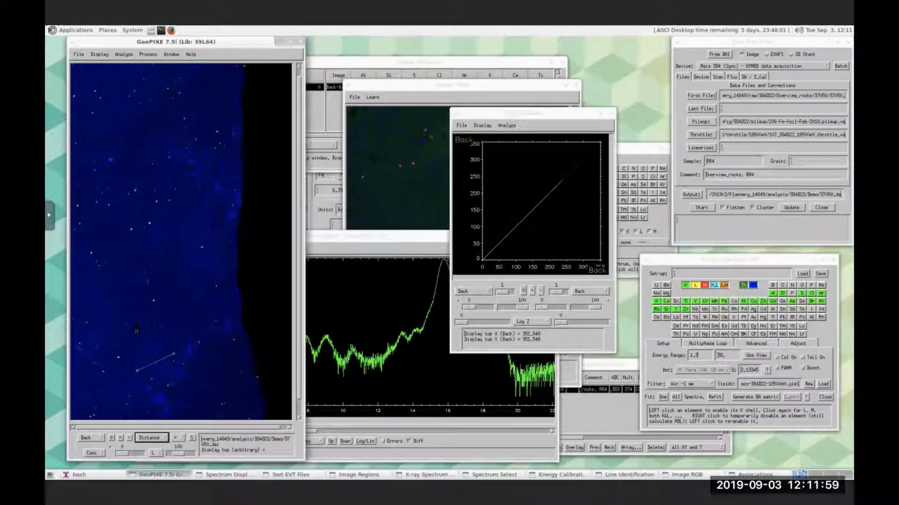
pyautogui.click(163, 437)
pyautogui.click(147, 401)
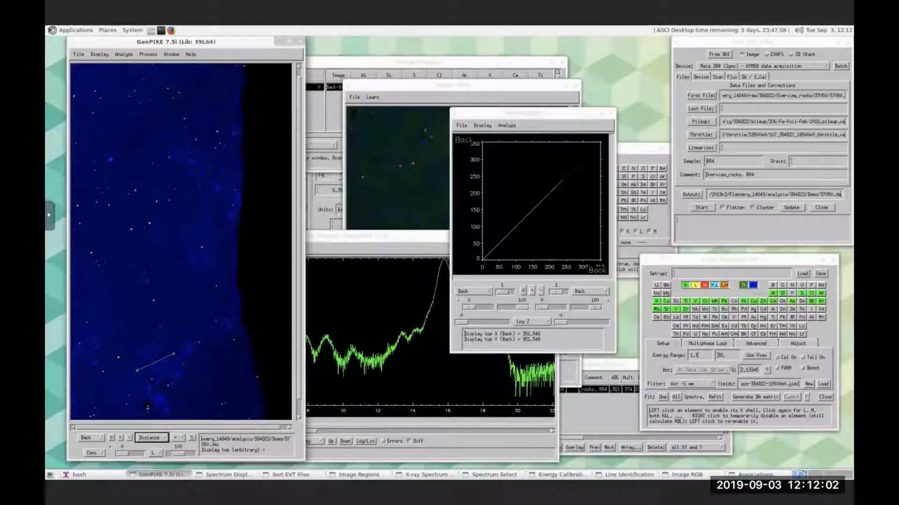
# Draw a Box region about 3.37 by 1.61 mm on the Back image and move it to the upper area near the sample edge.
pyautogui.click(166, 437)
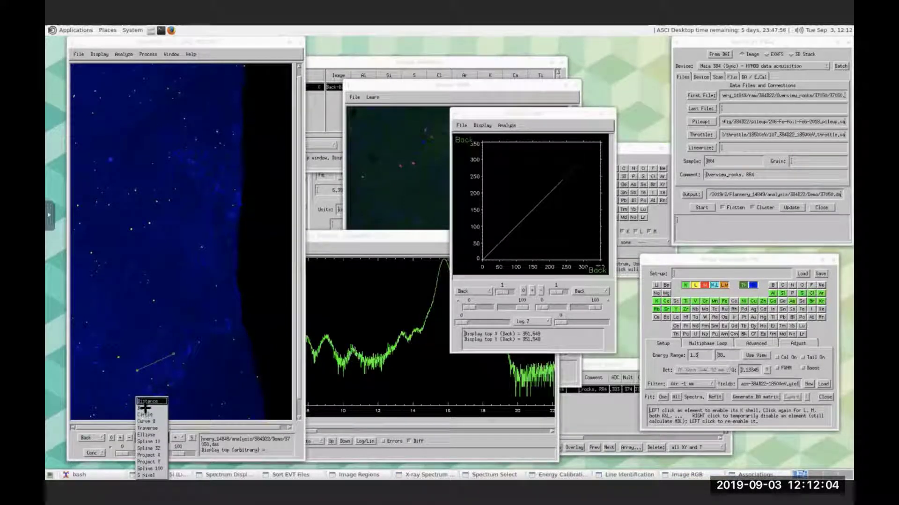
pyautogui.click(147, 413)
pyautogui.moveTo(139, 371); pyautogui.dragTo(209, 405)
pyautogui.moveTo(171, 381); pyautogui.dragTo(167, 295)
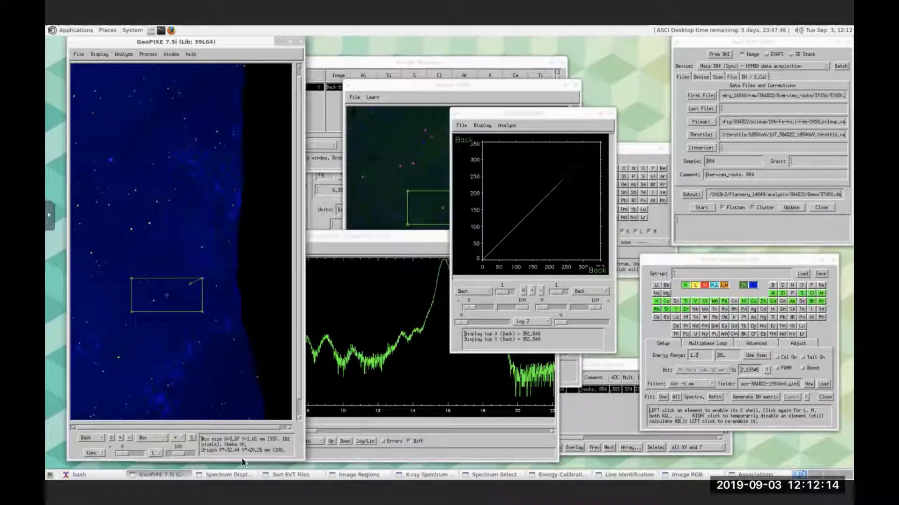
pyautogui.click(166, 297)
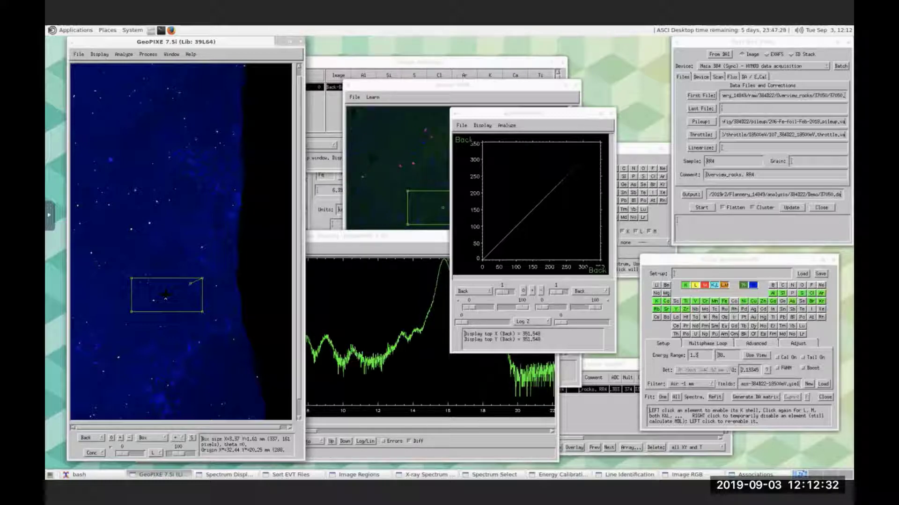
pyautogui.moveTo(166, 294); pyautogui.dragTo(195, 155)
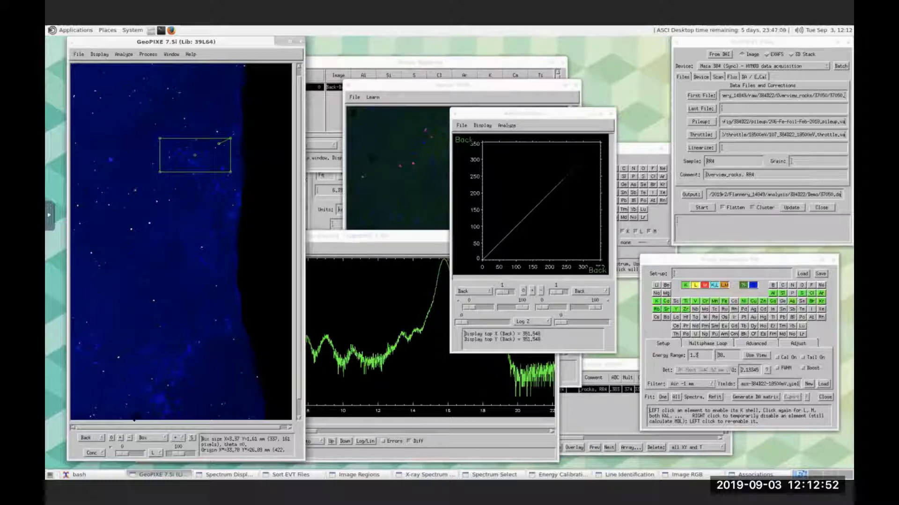
# Step through the element images from Back and display the Ca map.
pyautogui.click(91, 437)
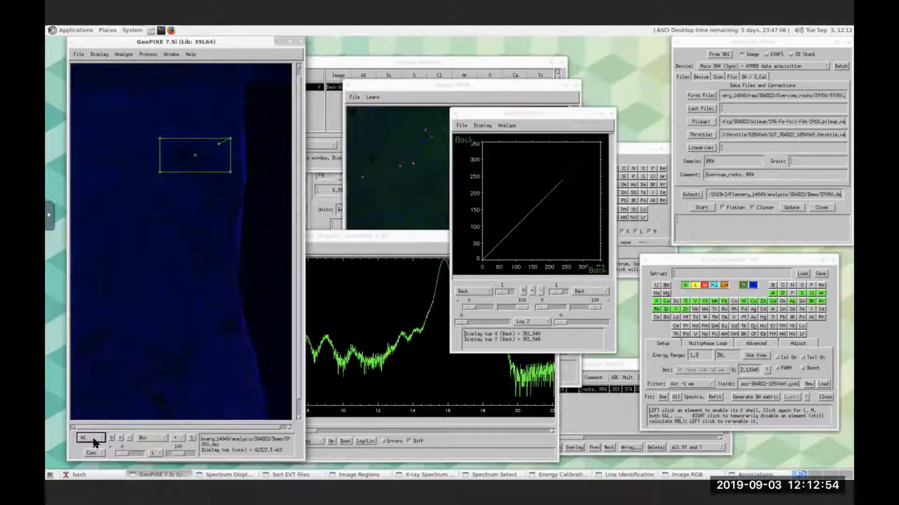
pyautogui.click(92, 437)
pyautogui.click(92, 436)
pyautogui.click(92, 437)
pyautogui.click(91, 436)
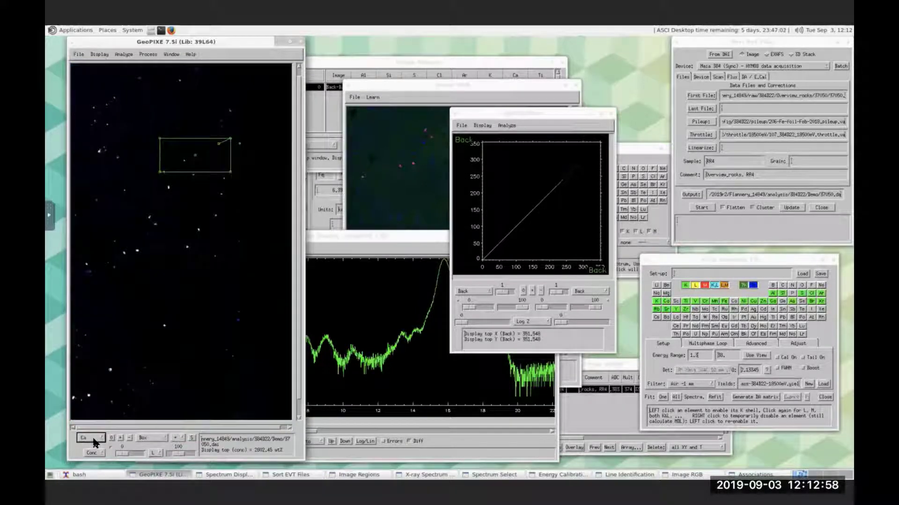
pyautogui.click(176, 449)
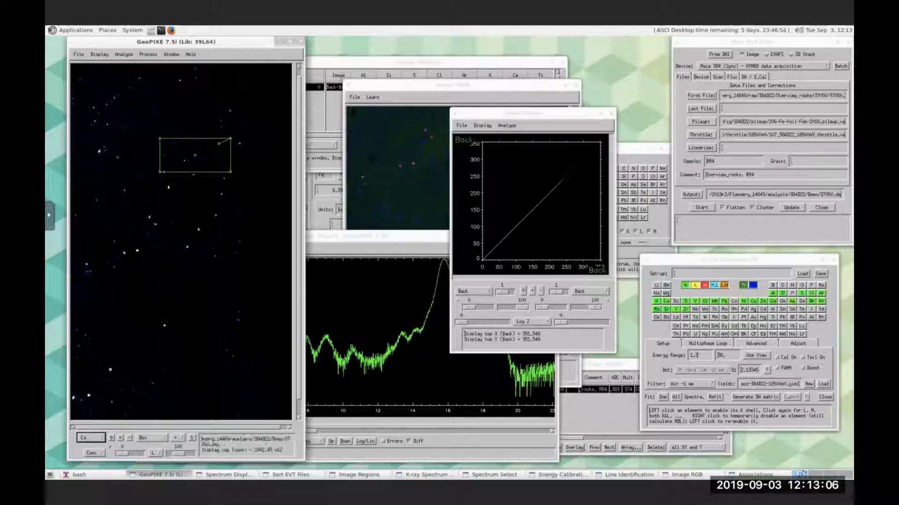
# Set the RGB image's green channel to Ti and shift the region box slightly down over the upper blue cluster.
pyautogui.click(398, 87)
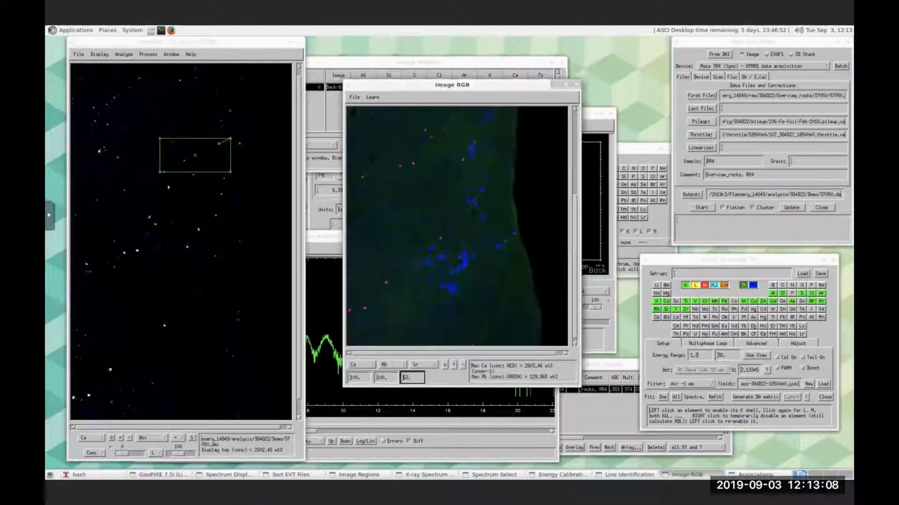
pyautogui.moveTo(575, 208); pyautogui.dragTo(580, 136)
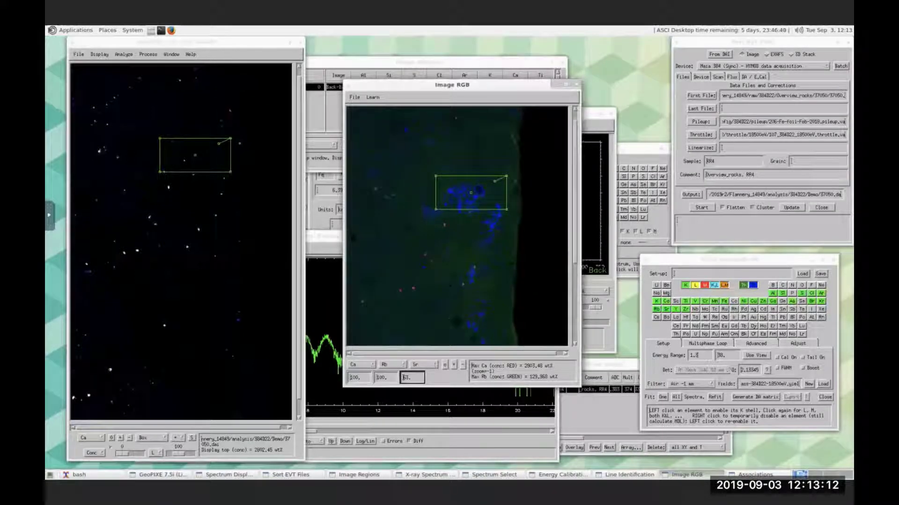
pyautogui.click(402, 364)
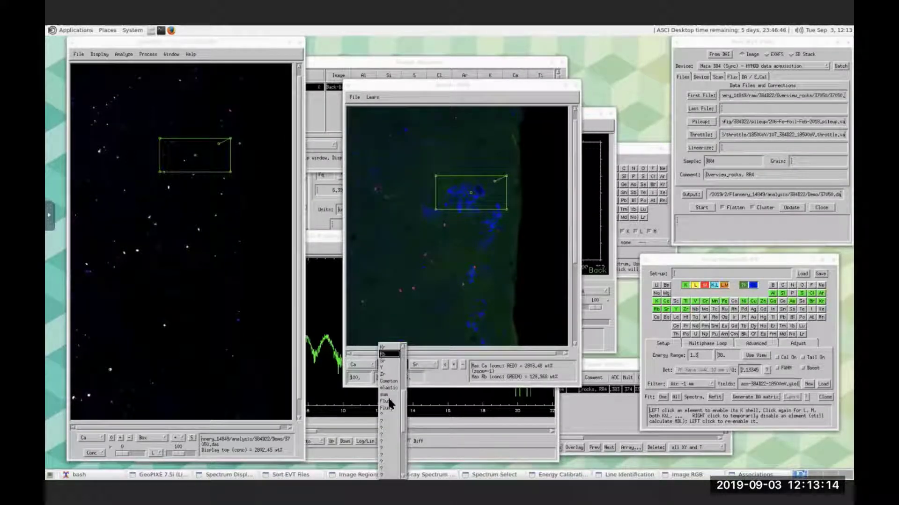
pyautogui.scroll(5, 401, 358)
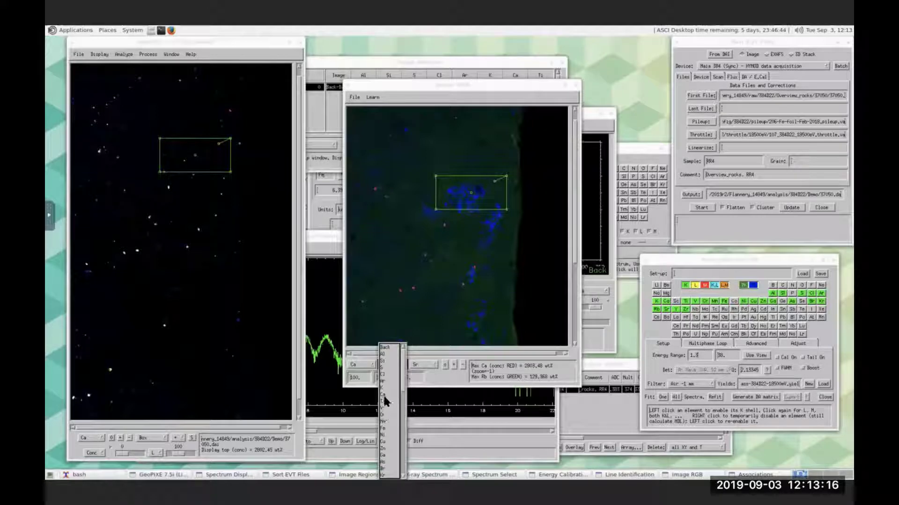
pyautogui.click(382, 401)
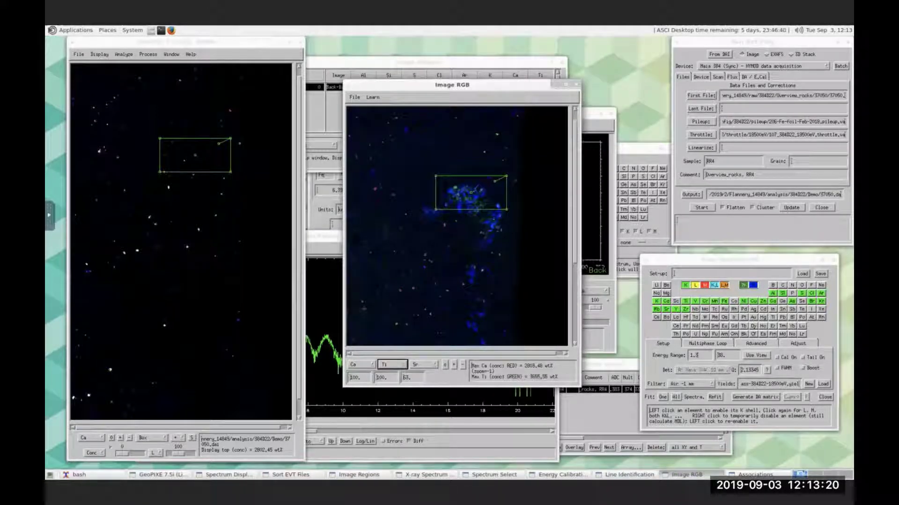
pyautogui.moveTo(195, 155); pyautogui.dragTo(199, 179)
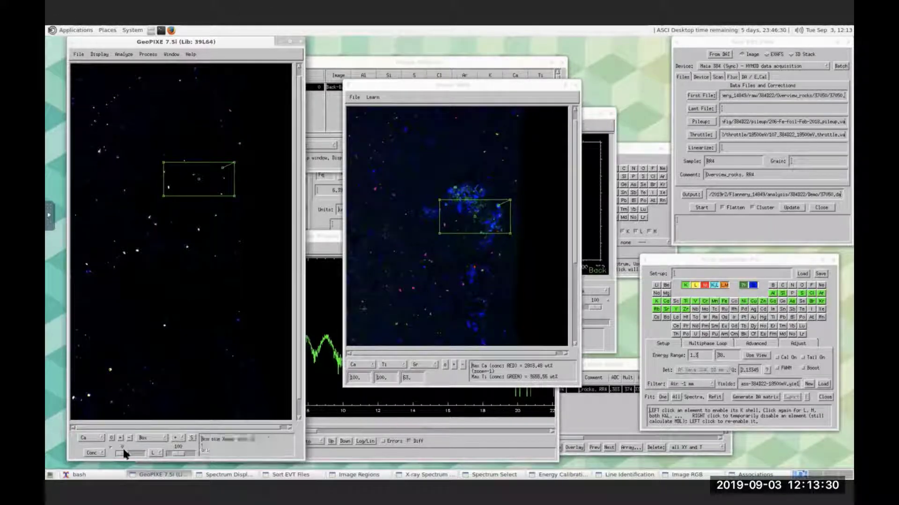
# Set the display maximum to 71% for Ca and 32% for Ti, and resize the box to about 1.39 by 1.15 mm below the upper Ti cluster.
pyautogui.click(174, 454)
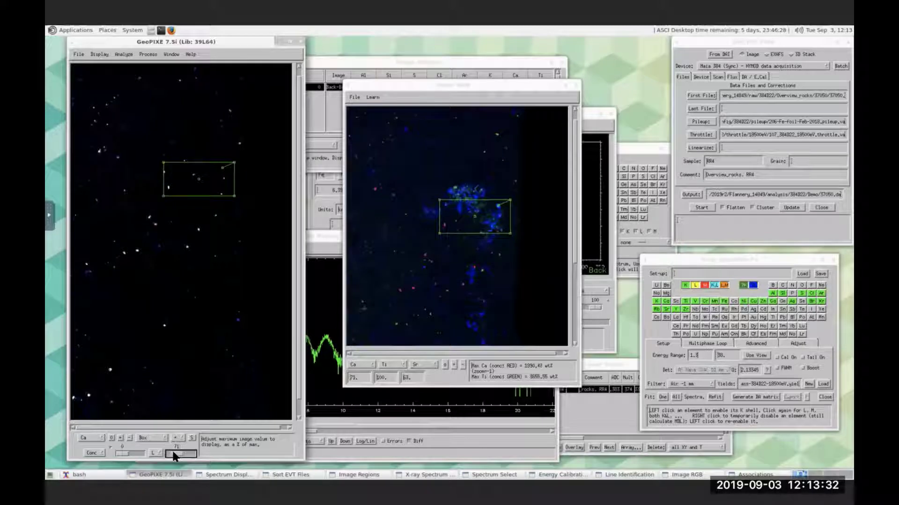
pyautogui.click(96, 438)
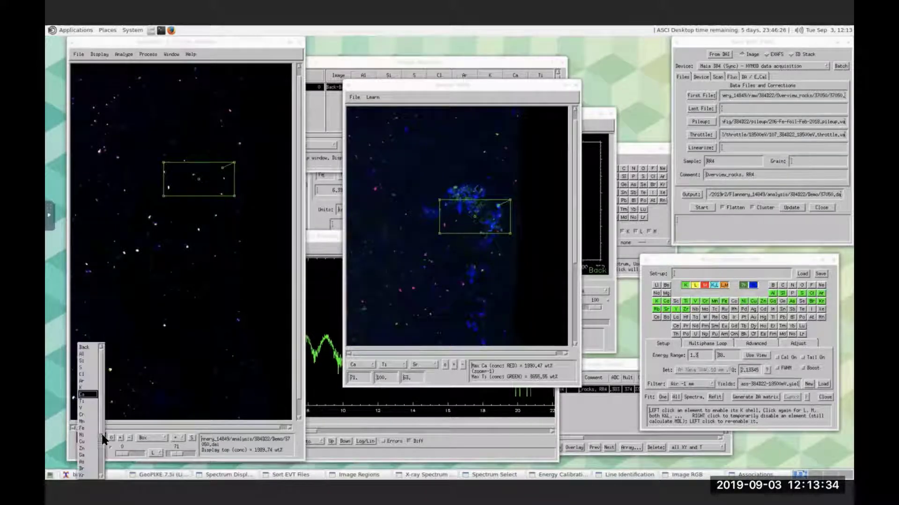
pyautogui.click(87, 401)
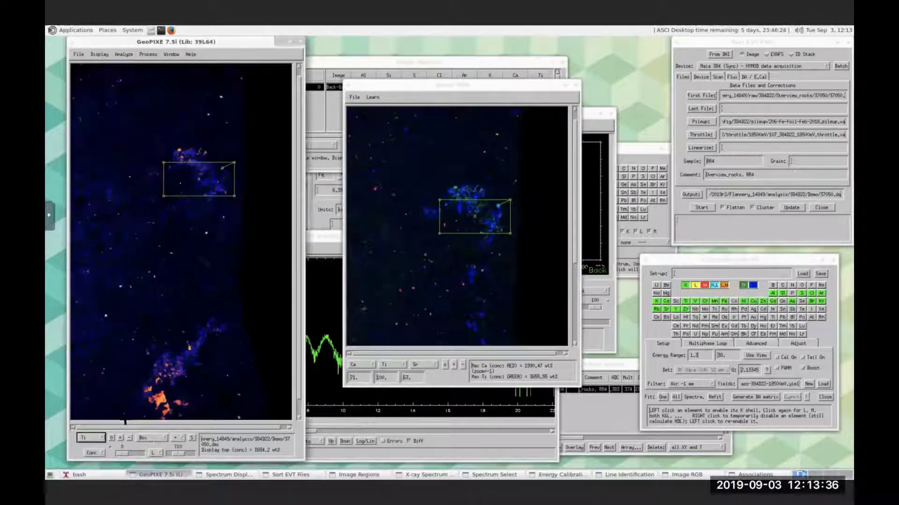
pyautogui.click(174, 455)
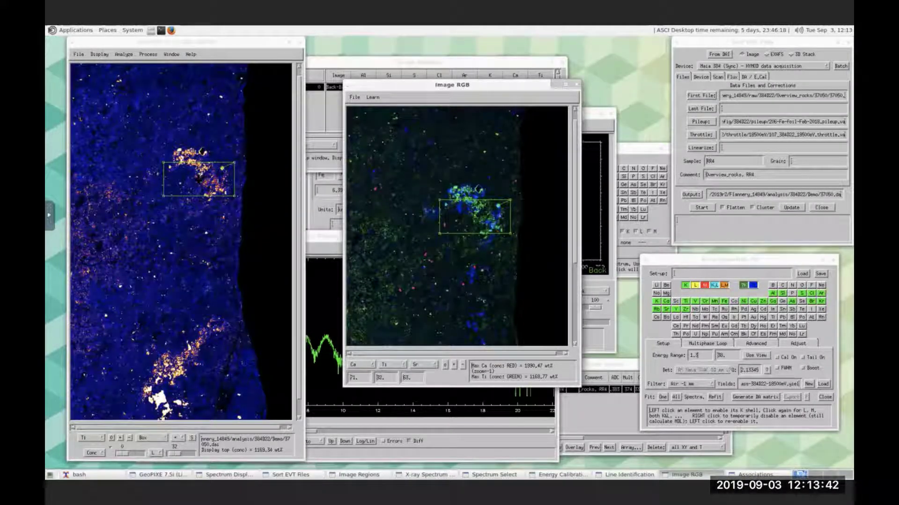
pyautogui.moveTo(203, 173); pyautogui.dragTo(175, 214)
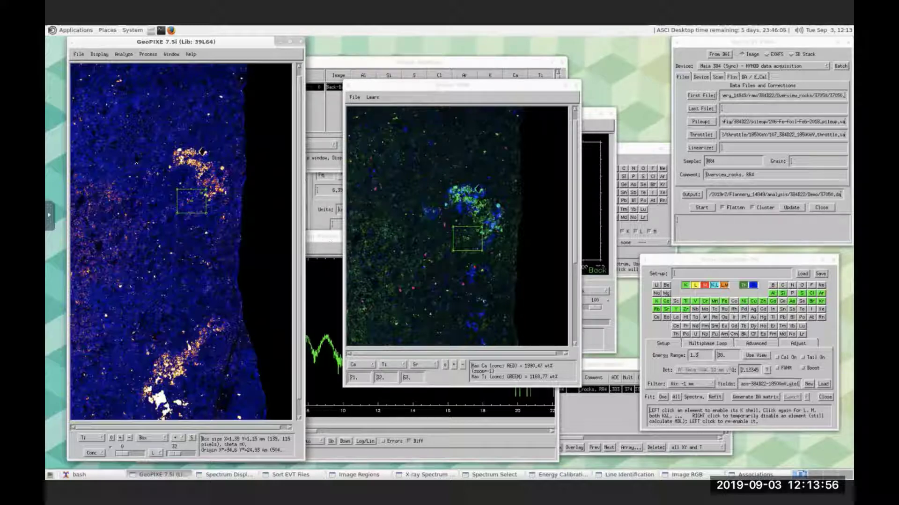
# Open the PCA/Clusters tool, look over its plot and settings windows, and close them.
pyautogui.click(95, 55)
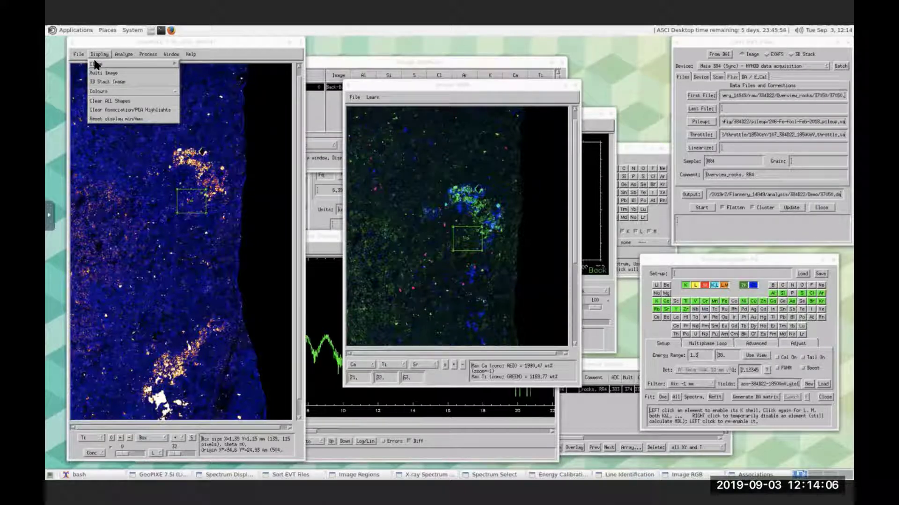
pyautogui.click(169, 54)
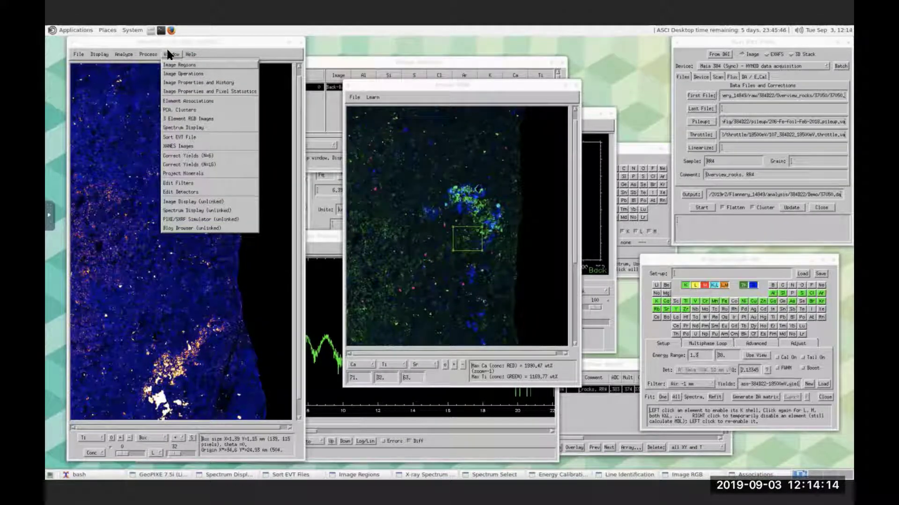
pyautogui.click(178, 110)
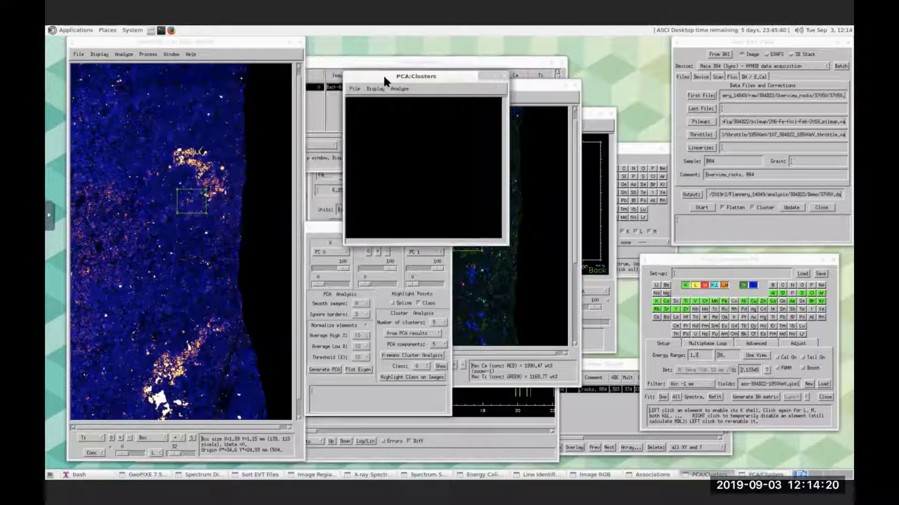
pyautogui.click(325, 226)
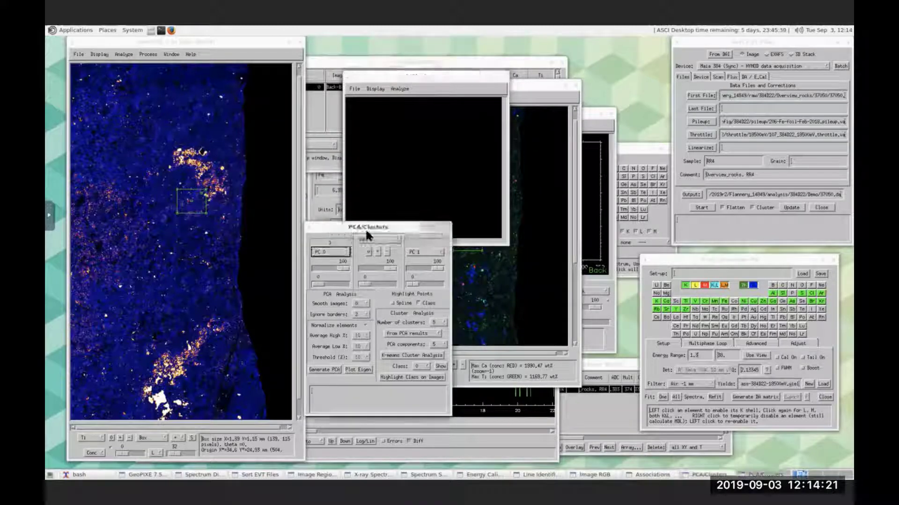
pyautogui.click(441, 227)
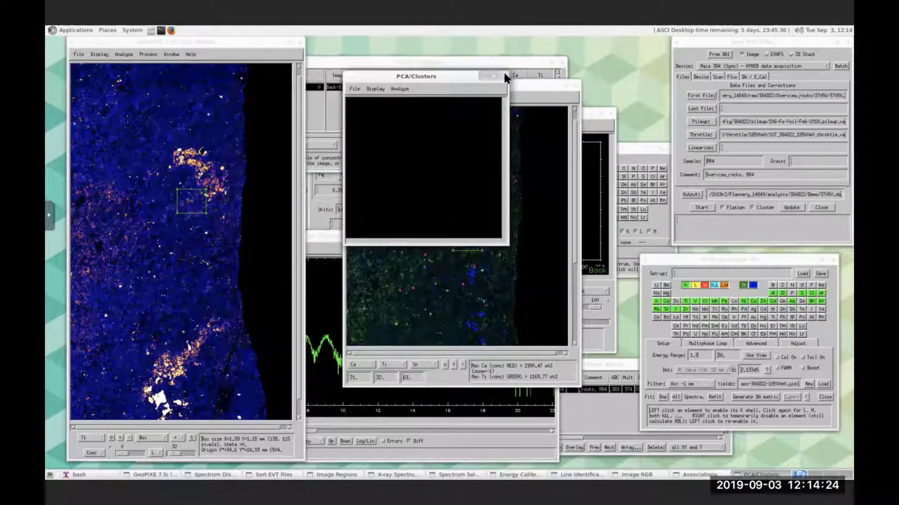
pyautogui.click(504, 74)
# Move the RGB image window slightly and bring the Back-Back region spectrum and the X-ray Spectrum Fit window to the front.
pyautogui.moveTo(504, 85); pyautogui.dragTo(487, 72)
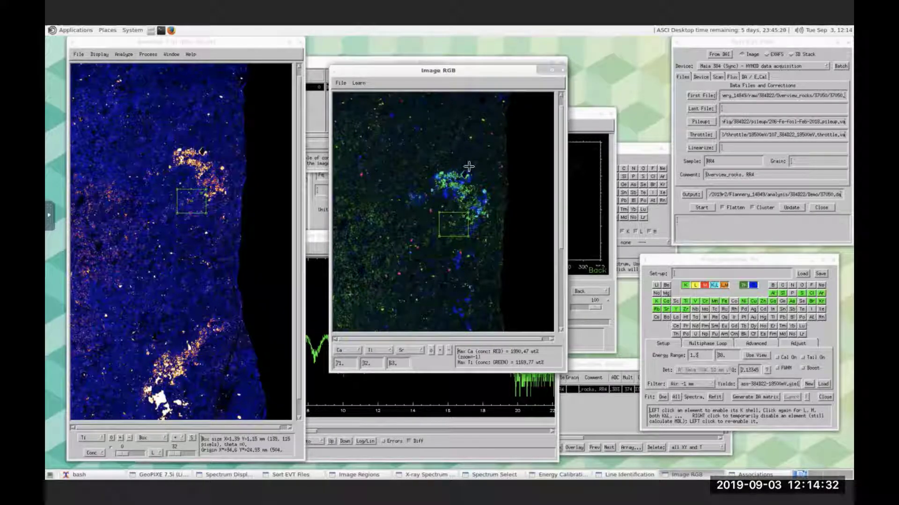
pyautogui.click(314, 235)
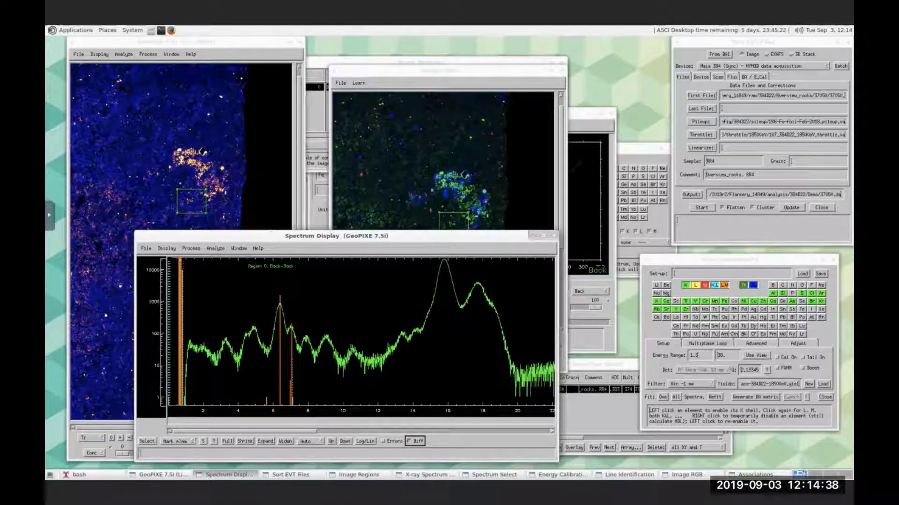
pyautogui.click(771, 259)
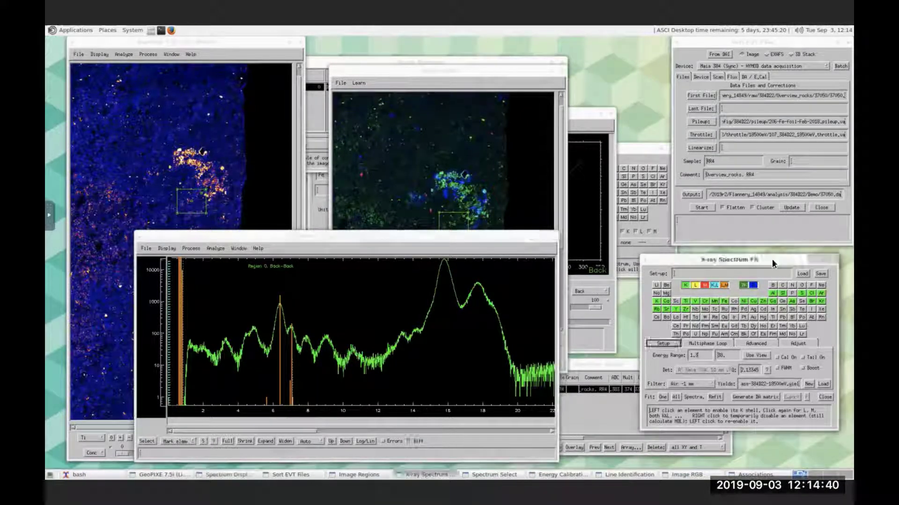
# Fit the displayed Back-Back region spectrum, bring the Line Identification window forward, and zoom the spectrum to about 0–9 keV.
pyautogui.click(662, 397)
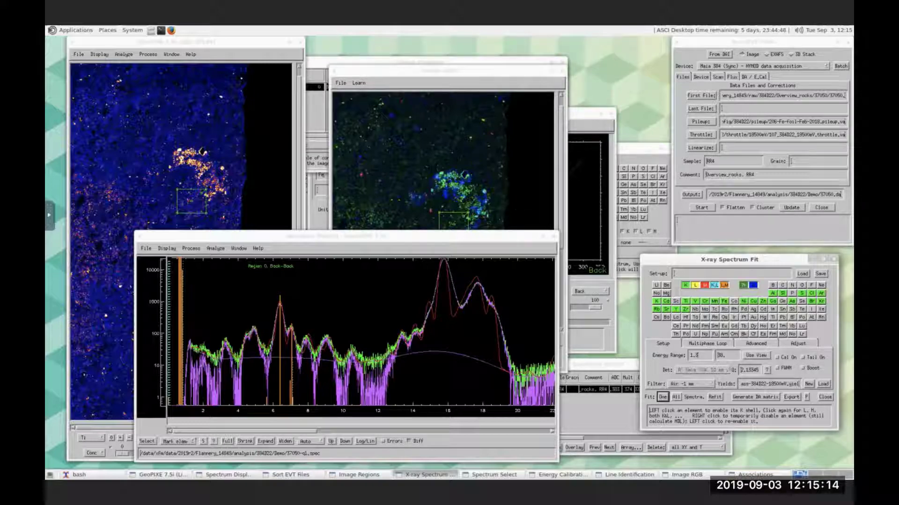
pyautogui.click(624, 146)
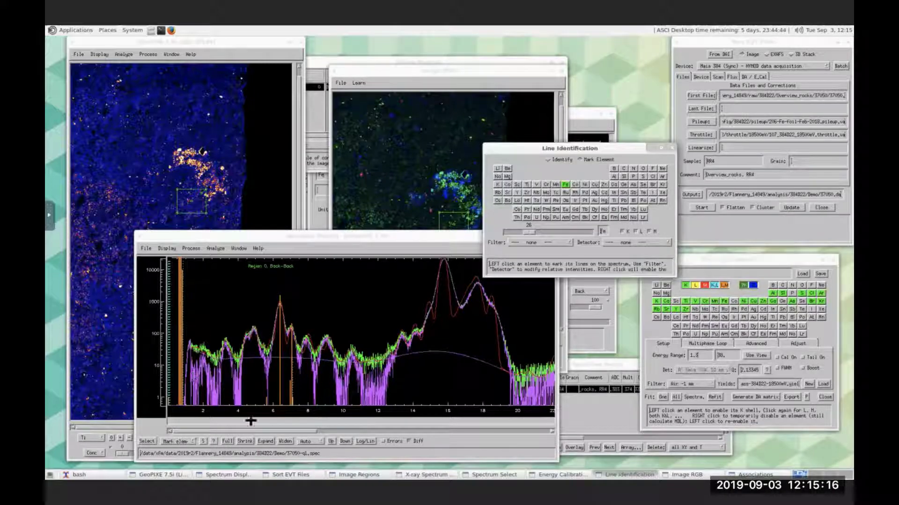
pyautogui.click(265, 441)
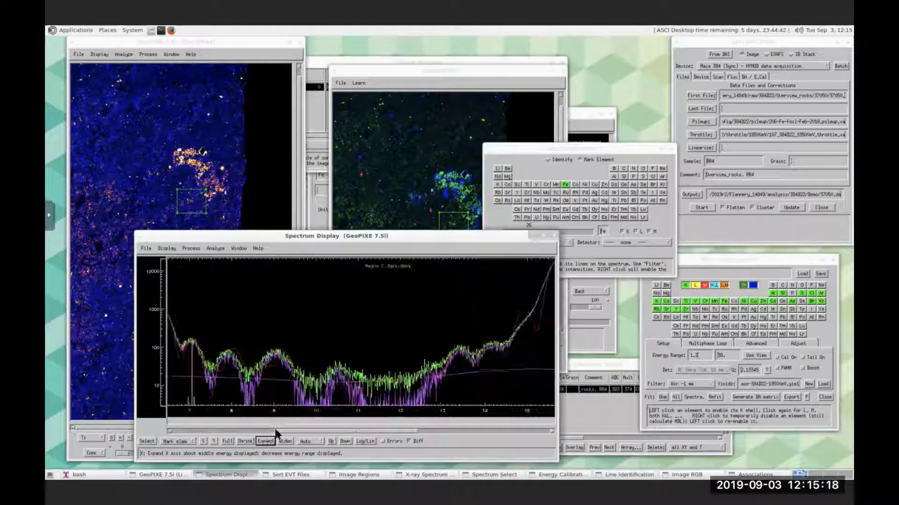
pyautogui.click(178, 431)
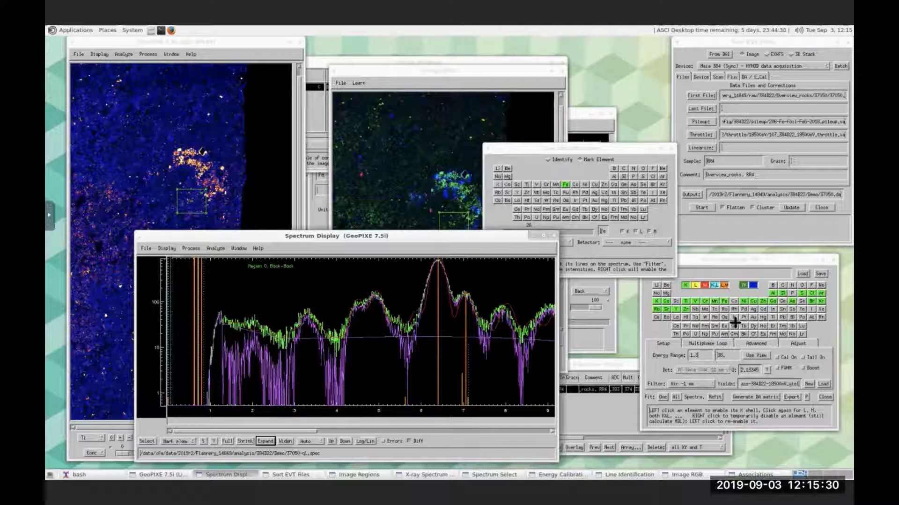
pyautogui.click(792, 293)
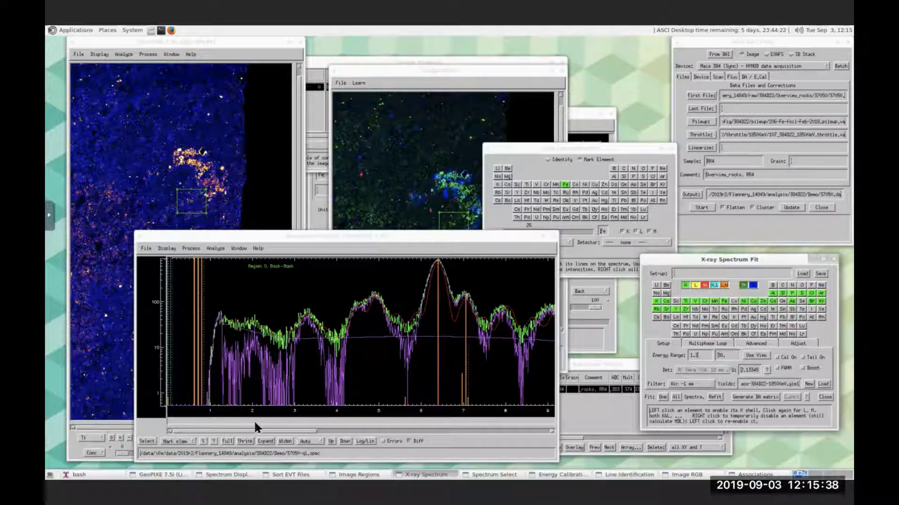
pyautogui.moveTo(245, 431); pyautogui.dragTo(215, 423)
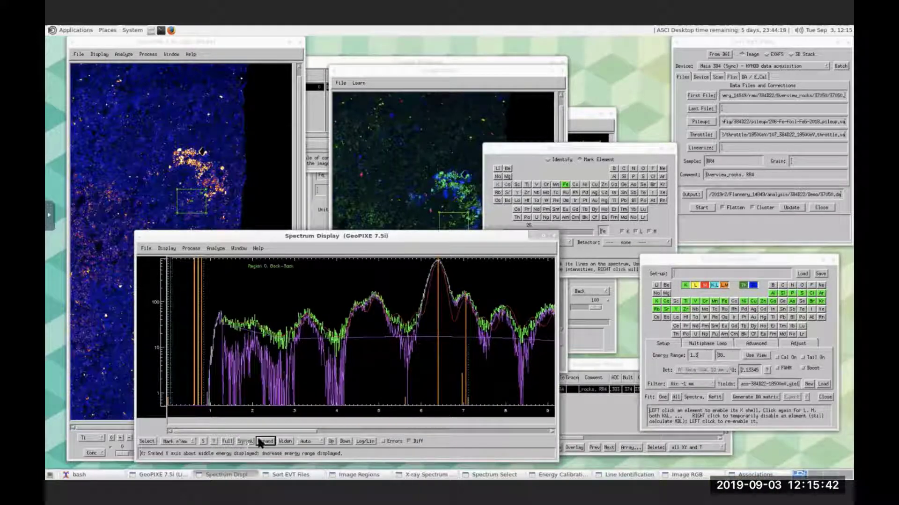
# Show the full spectrum, and narrow the energy range to about 0–14 keV to examine the fitted peaks.
pyautogui.click(227, 442)
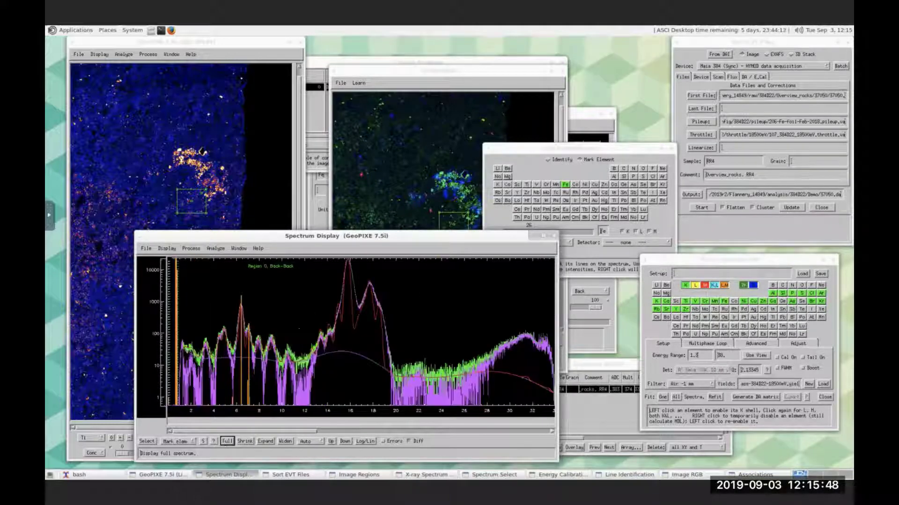
pyautogui.click(246, 440)
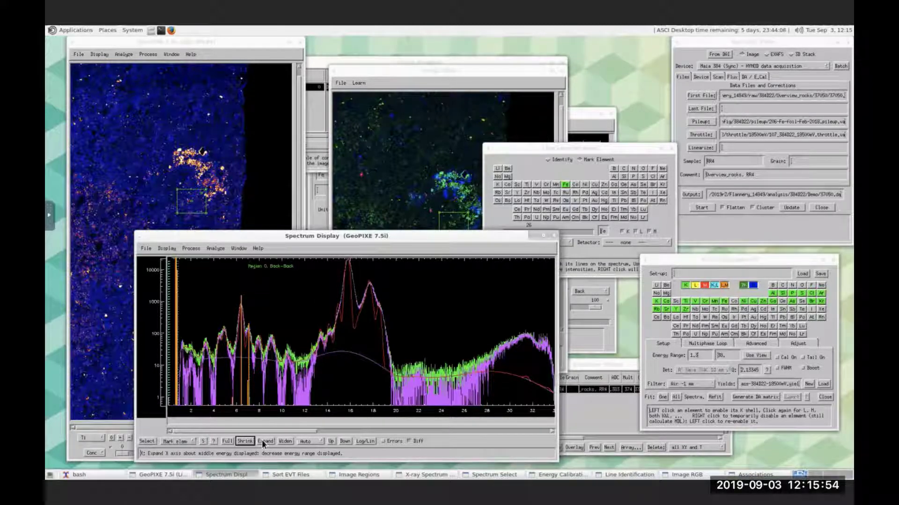
pyautogui.click(261, 441)
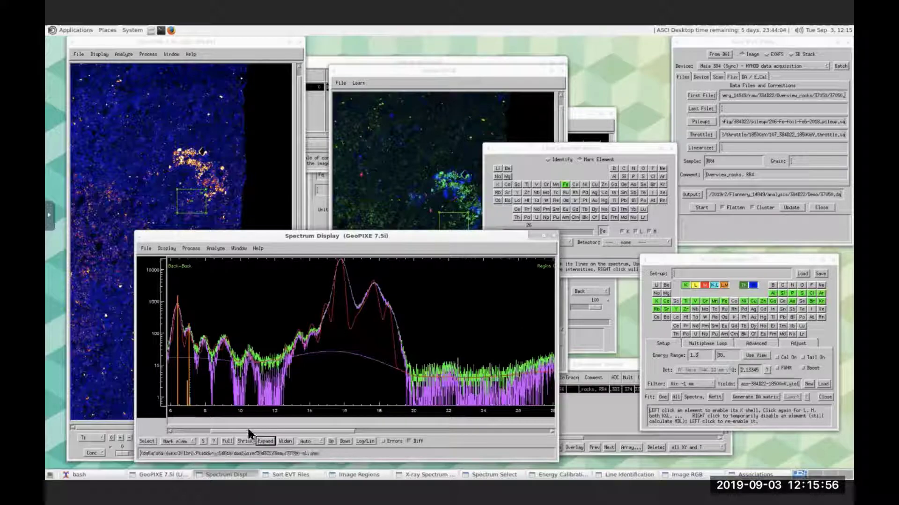
pyautogui.moveTo(248, 431); pyautogui.dragTo(190, 431)
pyautogui.click(266, 441)
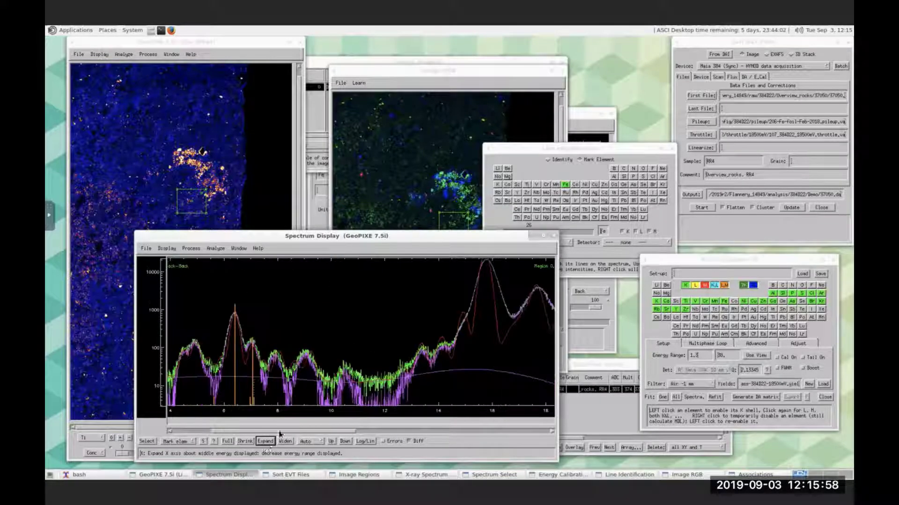
pyautogui.moveTo(281, 431); pyautogui.dragTo(235, 432)
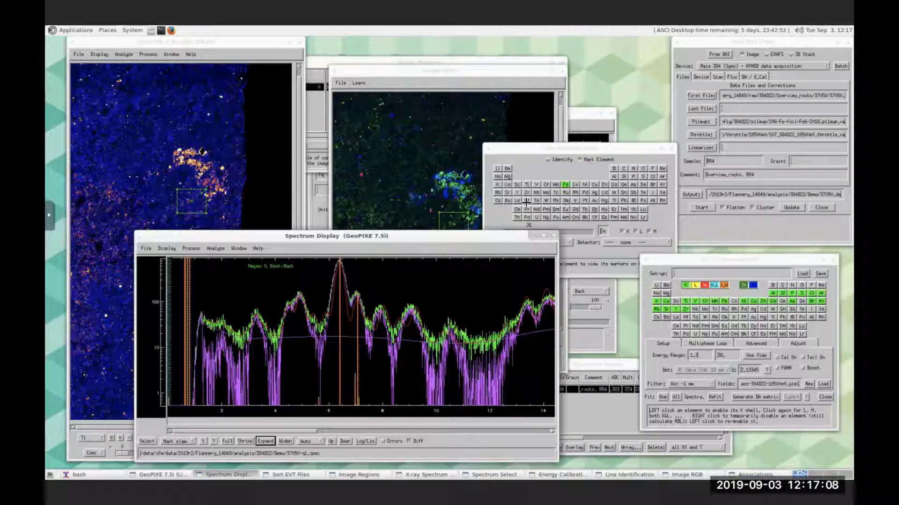
# Mark the Cs, Yb, La and Hf lines in turn on the spectrum to compare them with the peaks.
pyautogui.click(495, 196)
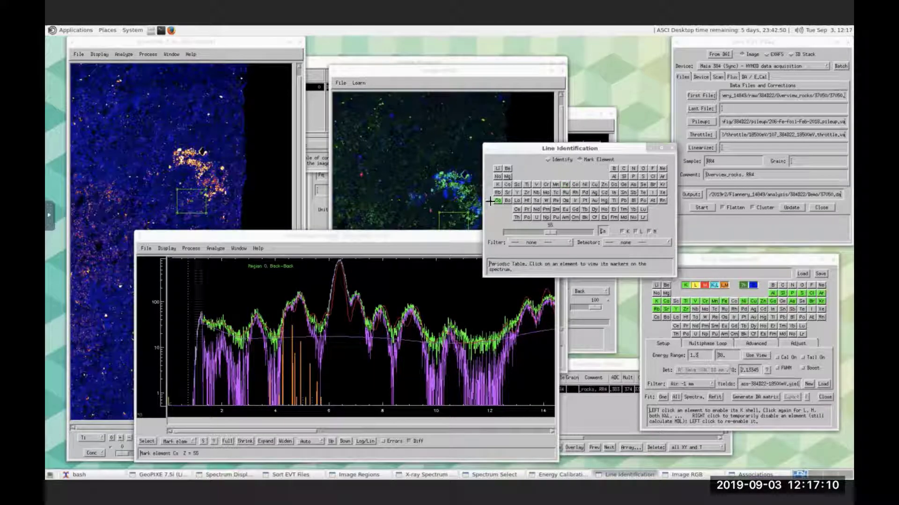
pyautogui.click(632, 209)
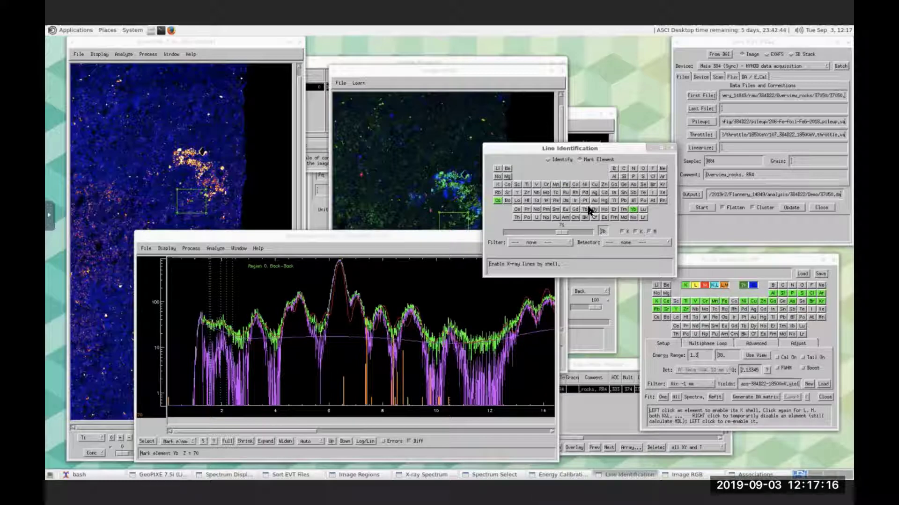
pyautogui.click(518, 201)
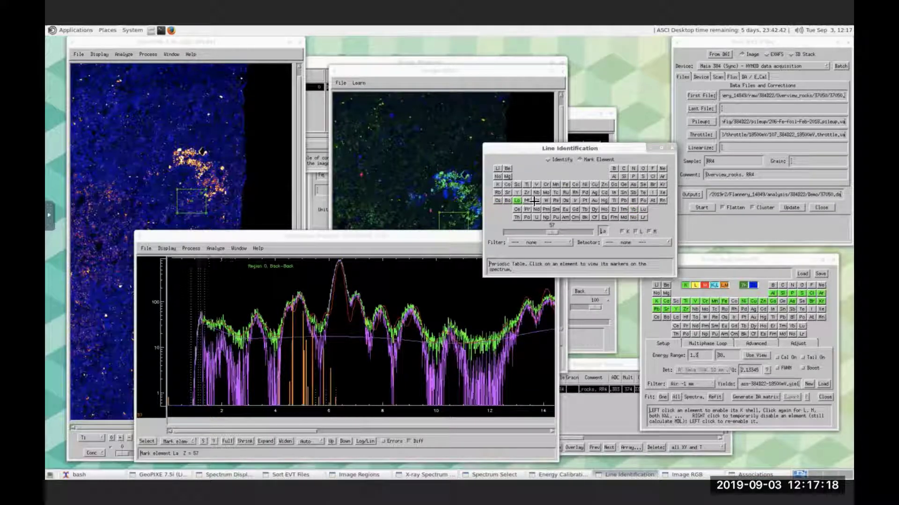
pyautogui.click(526, 200)
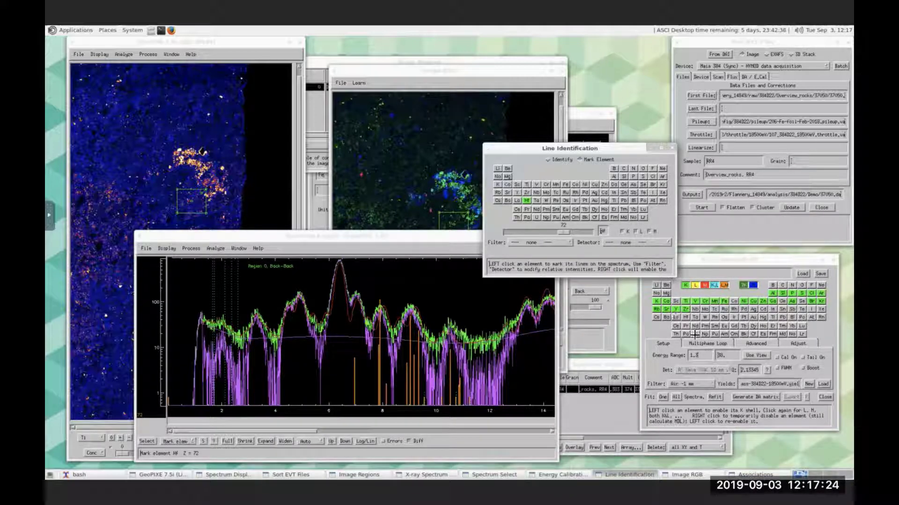
# Add the Hf L lines to the fit elements and refit the displayed Back-Back spectrum.
pyautogui.click(683, 317)
pyautogui.click(684, 318)
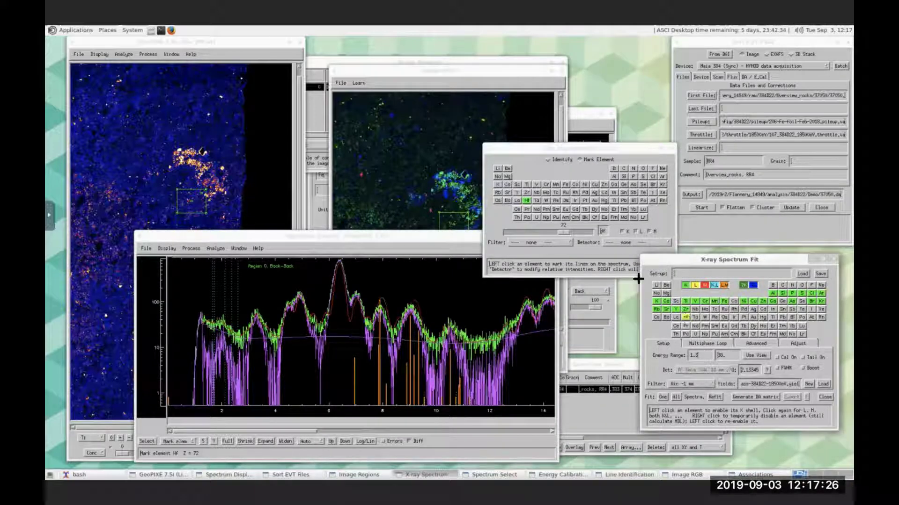
pyautogui.click(659, 397)
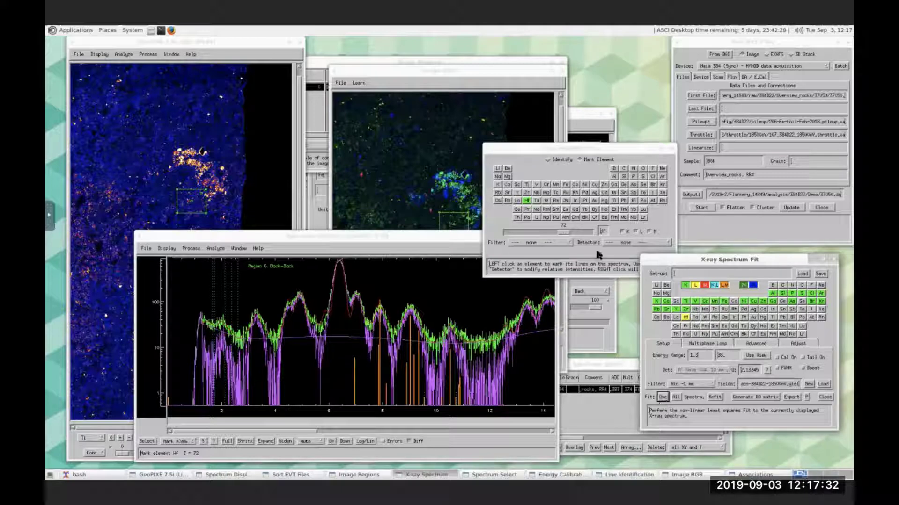
pyautogui.click(525, 201)
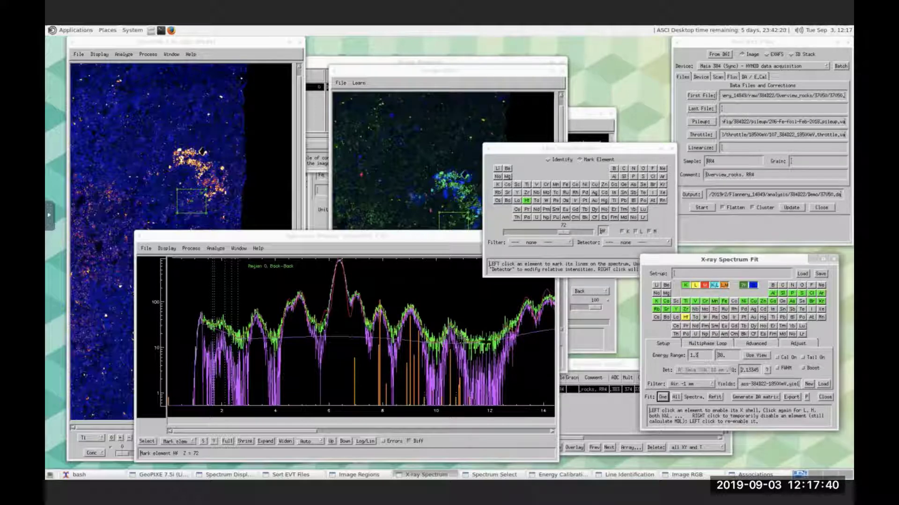
# Generate a normal single DA matrix from the fit and save it over 37050.damx in the Demo folder.
pyautogui.click(755, 397)
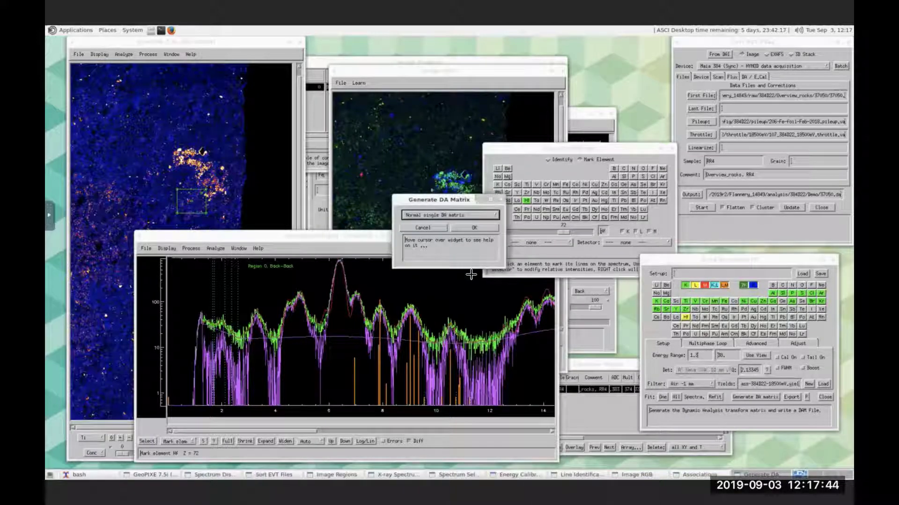
pyautogui.click(474, 228)
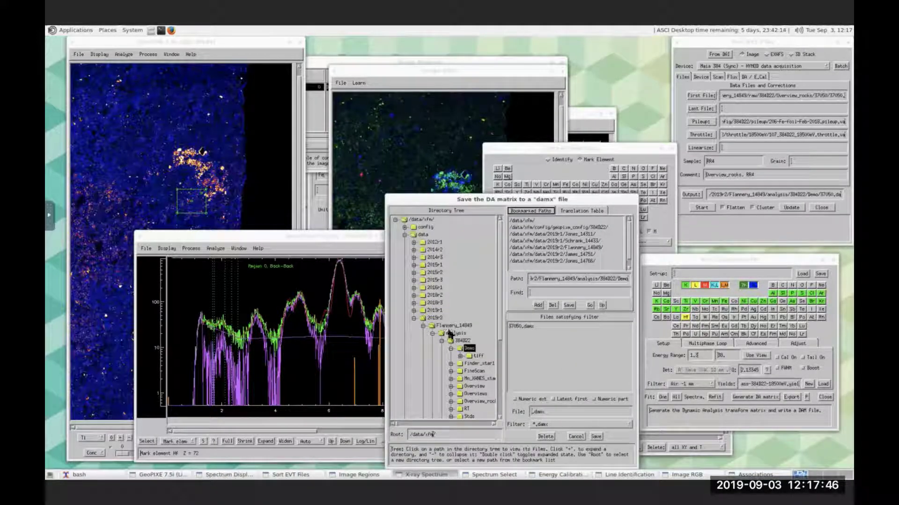
pyautogui.click(514, 326)
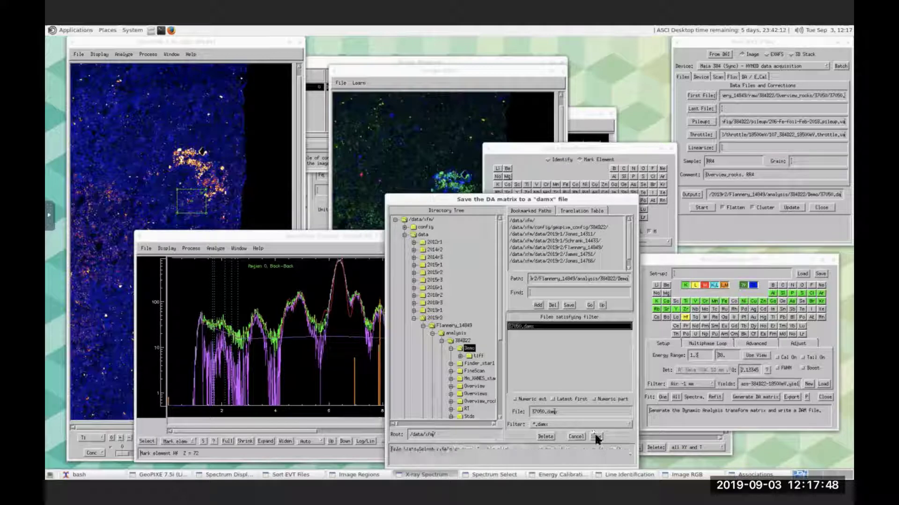
pyautogui.click(594, 435)
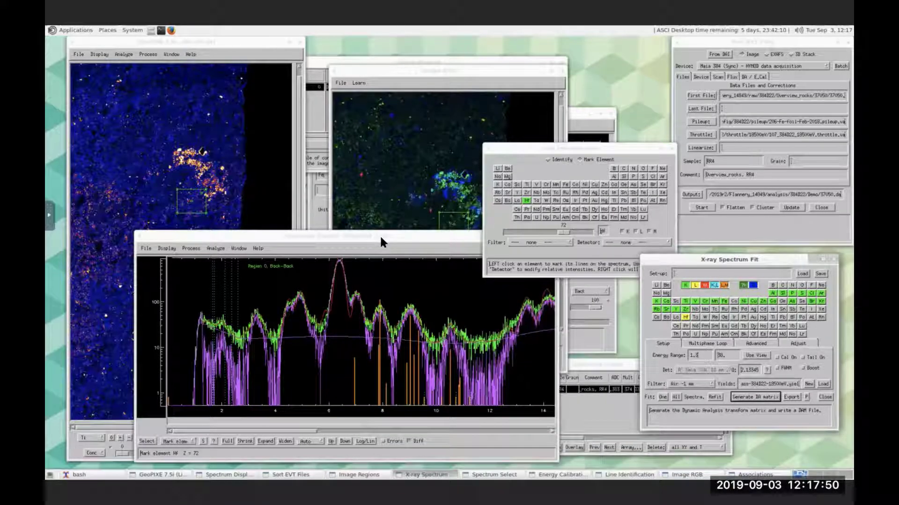